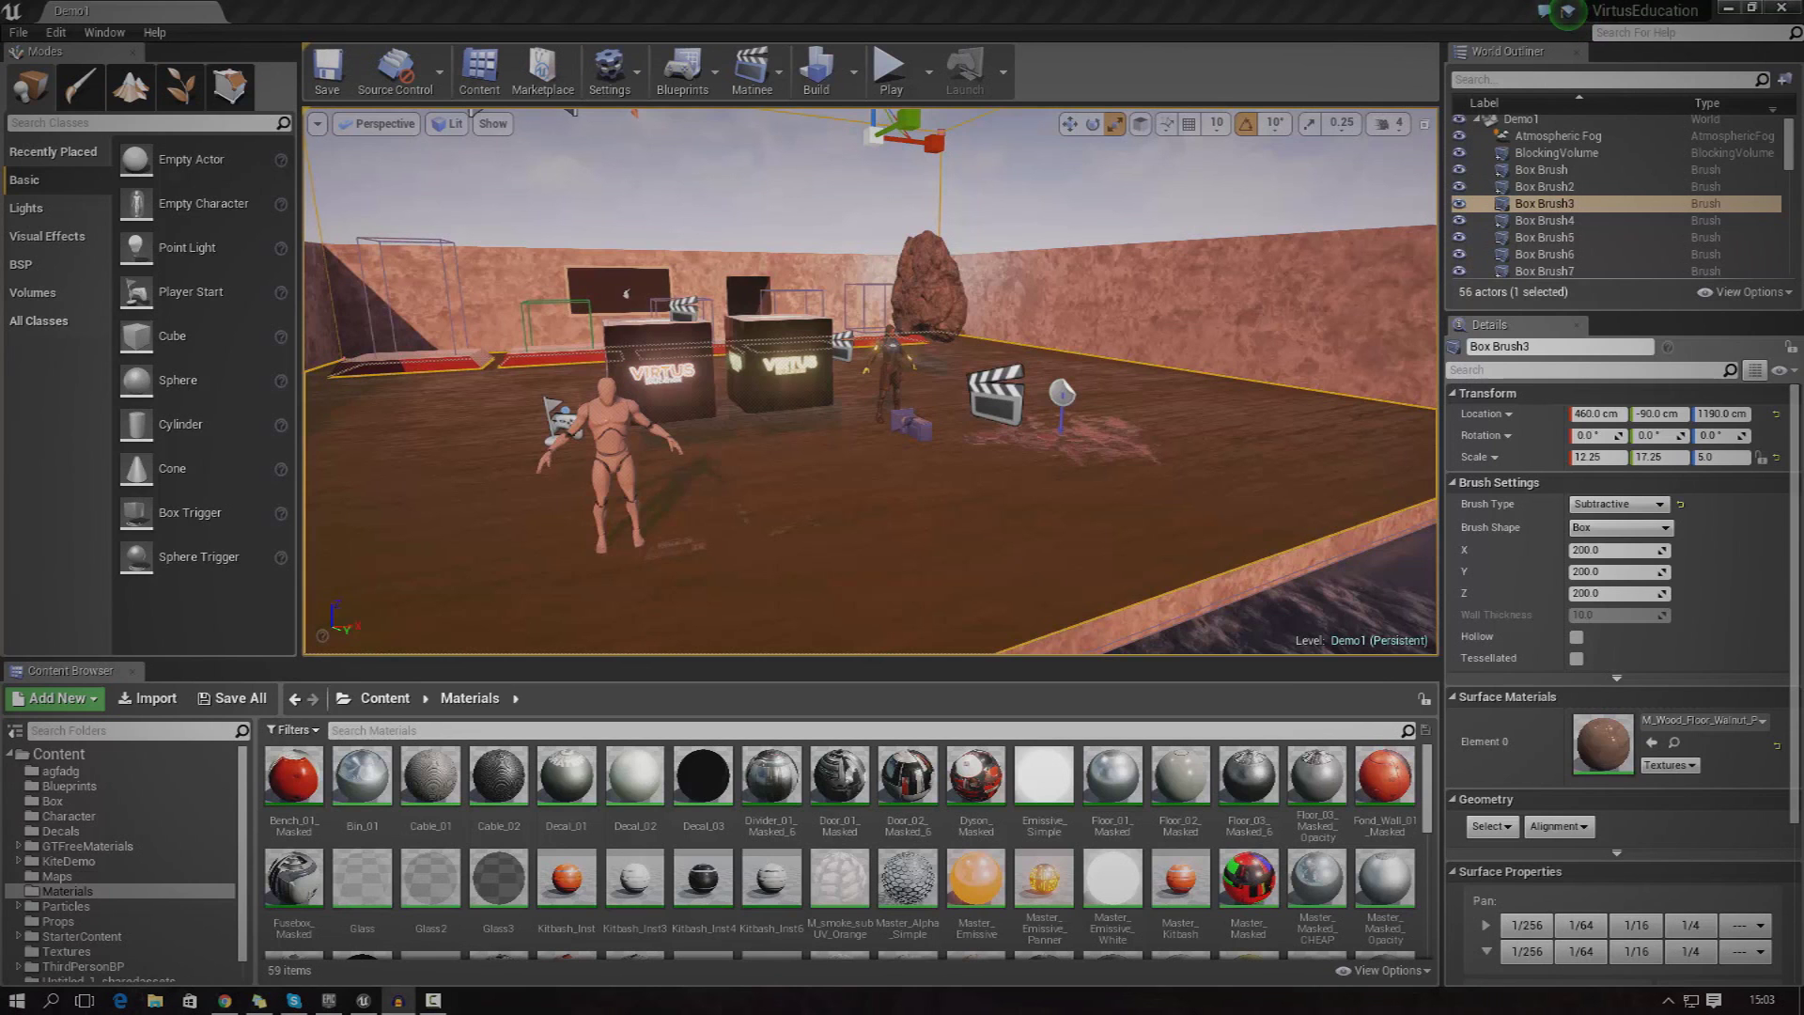
{"action": "right_click_drag", "start_coordinate": [1276, 570], "coordinate": [1142, 571]}
{"action": "key", "text": "w"}
{"action": "key", "text": "d"}
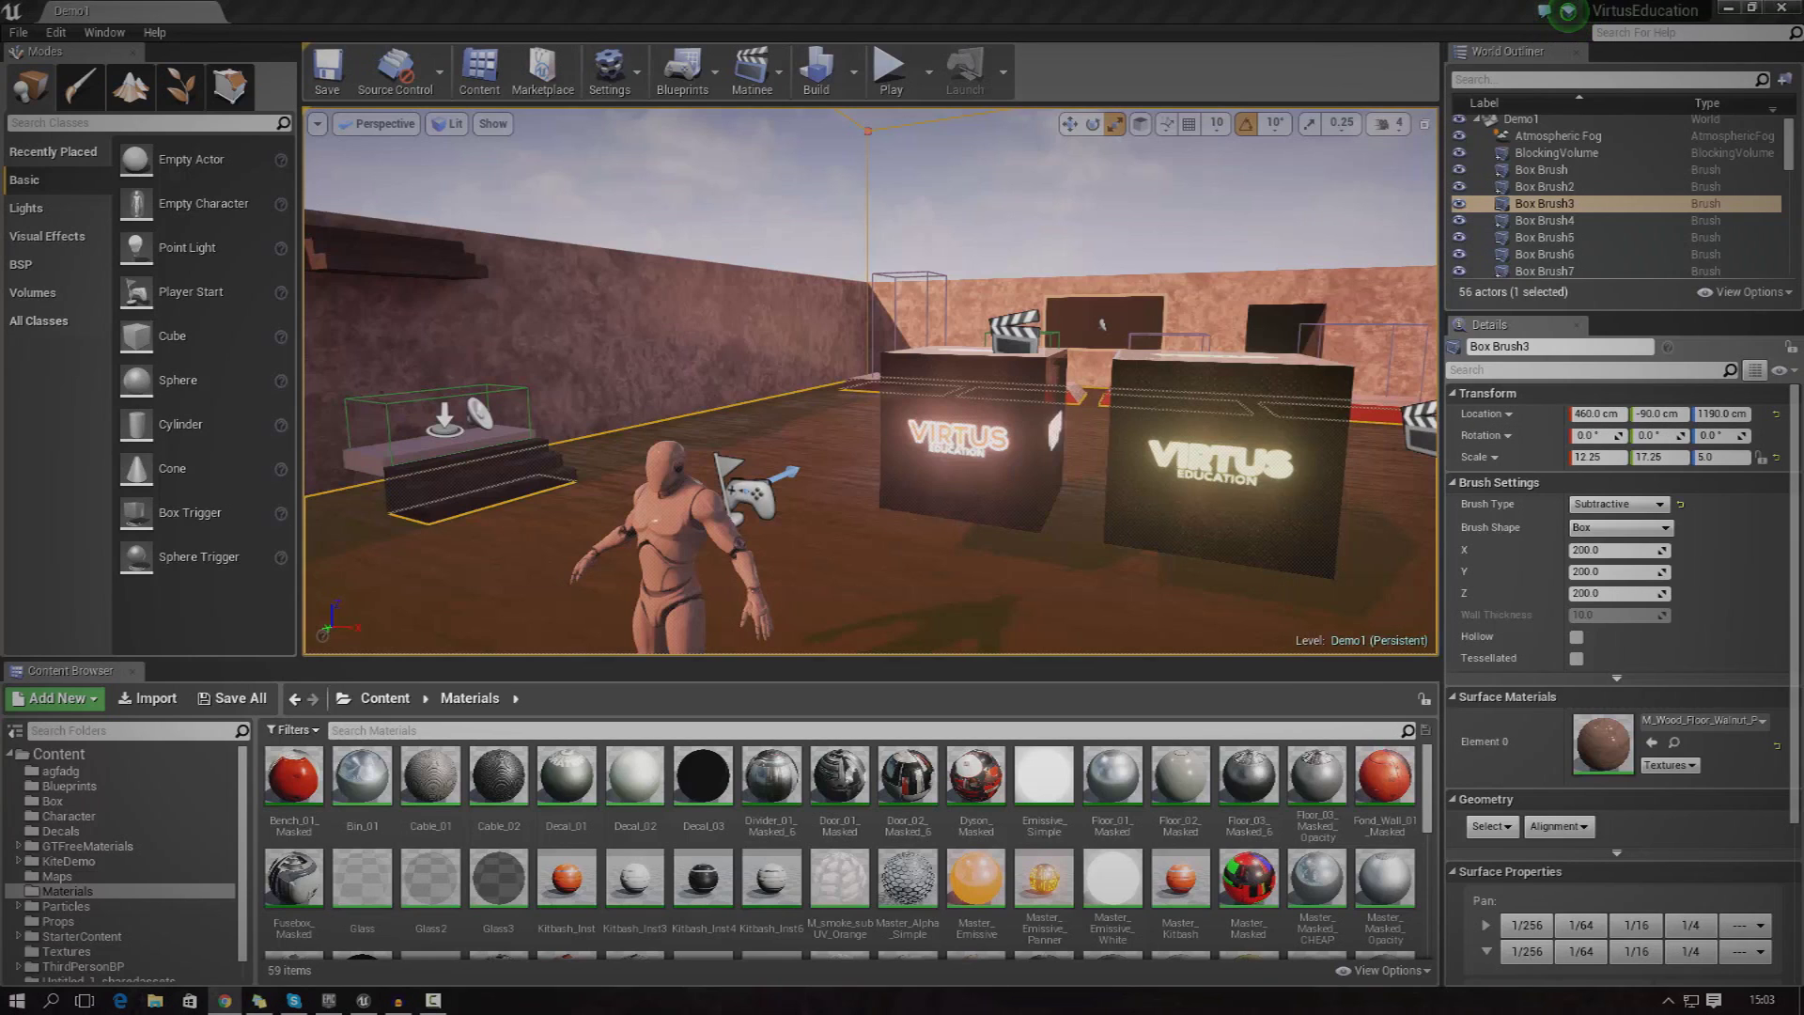
Switch to the web browser and view the Unreal Engine post-process image and the image results for post processing examples.
{"action": "left_click_drag", "start_coordinate": [1803, 458], "coordinate": [861, 8]}
{"action": "double_click", "coordinate": [865, 8]}
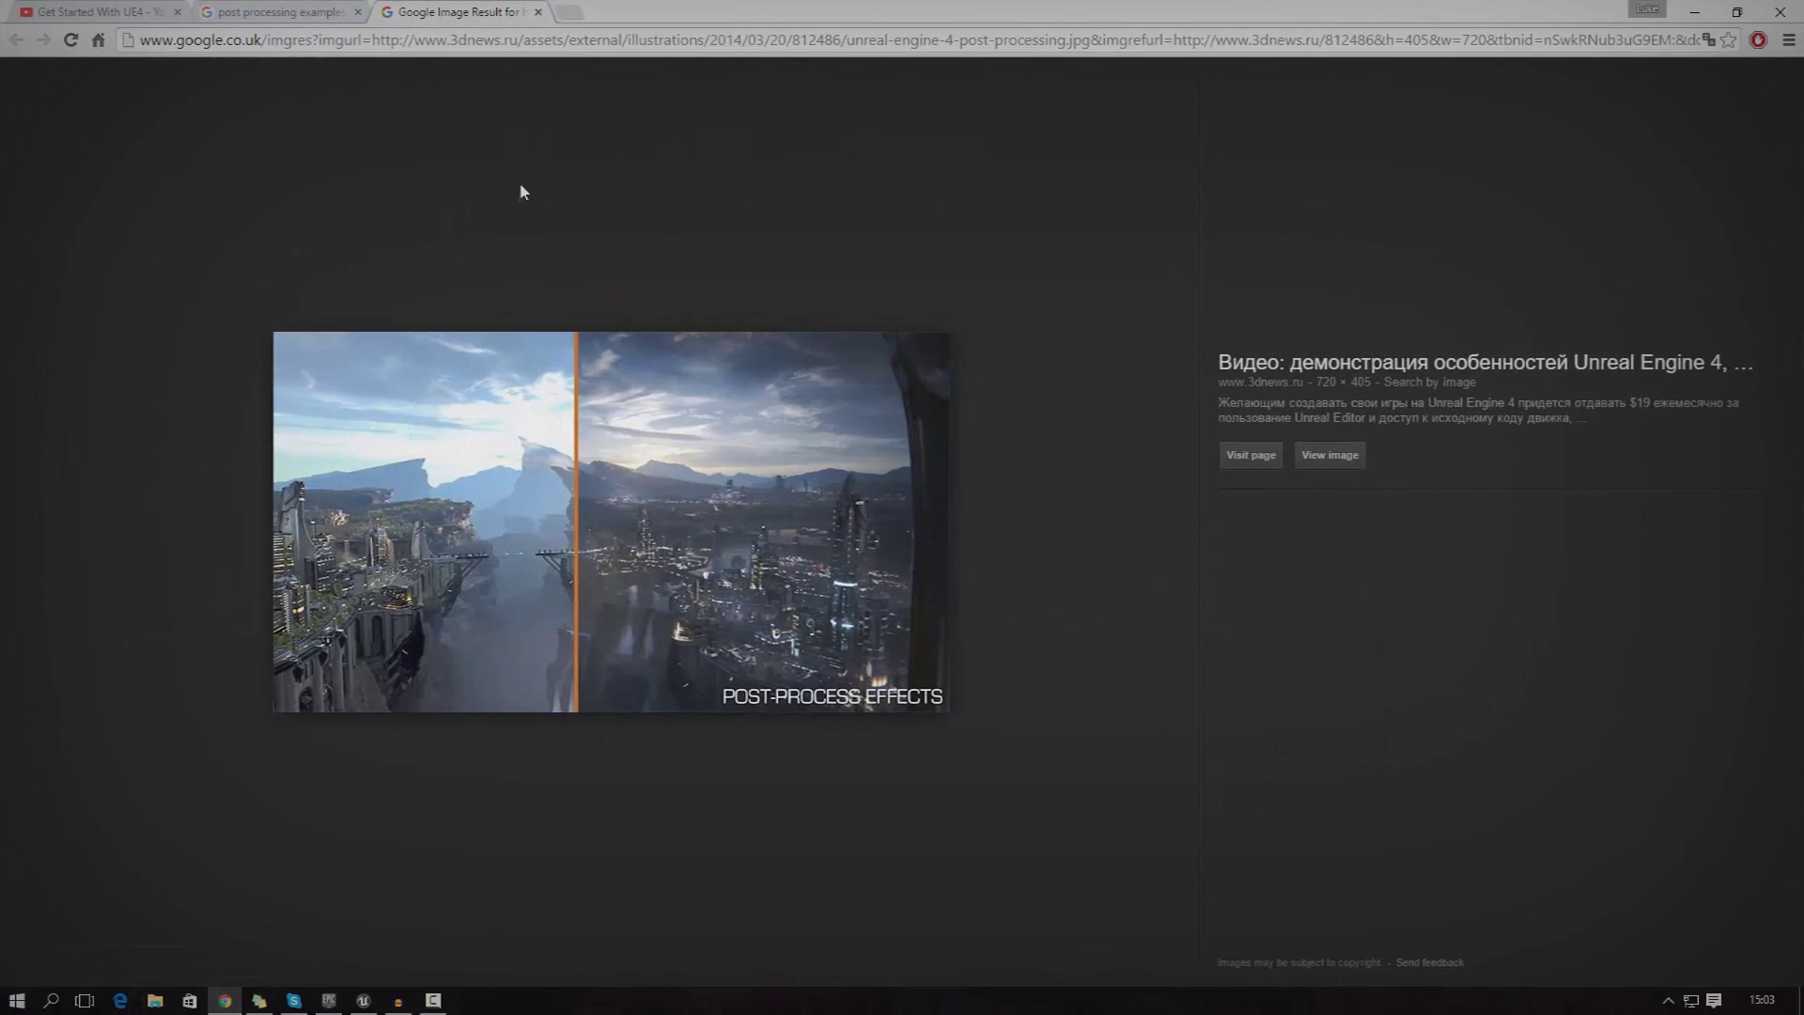
{"action": "left_click", "coordinate": [307, 15]}
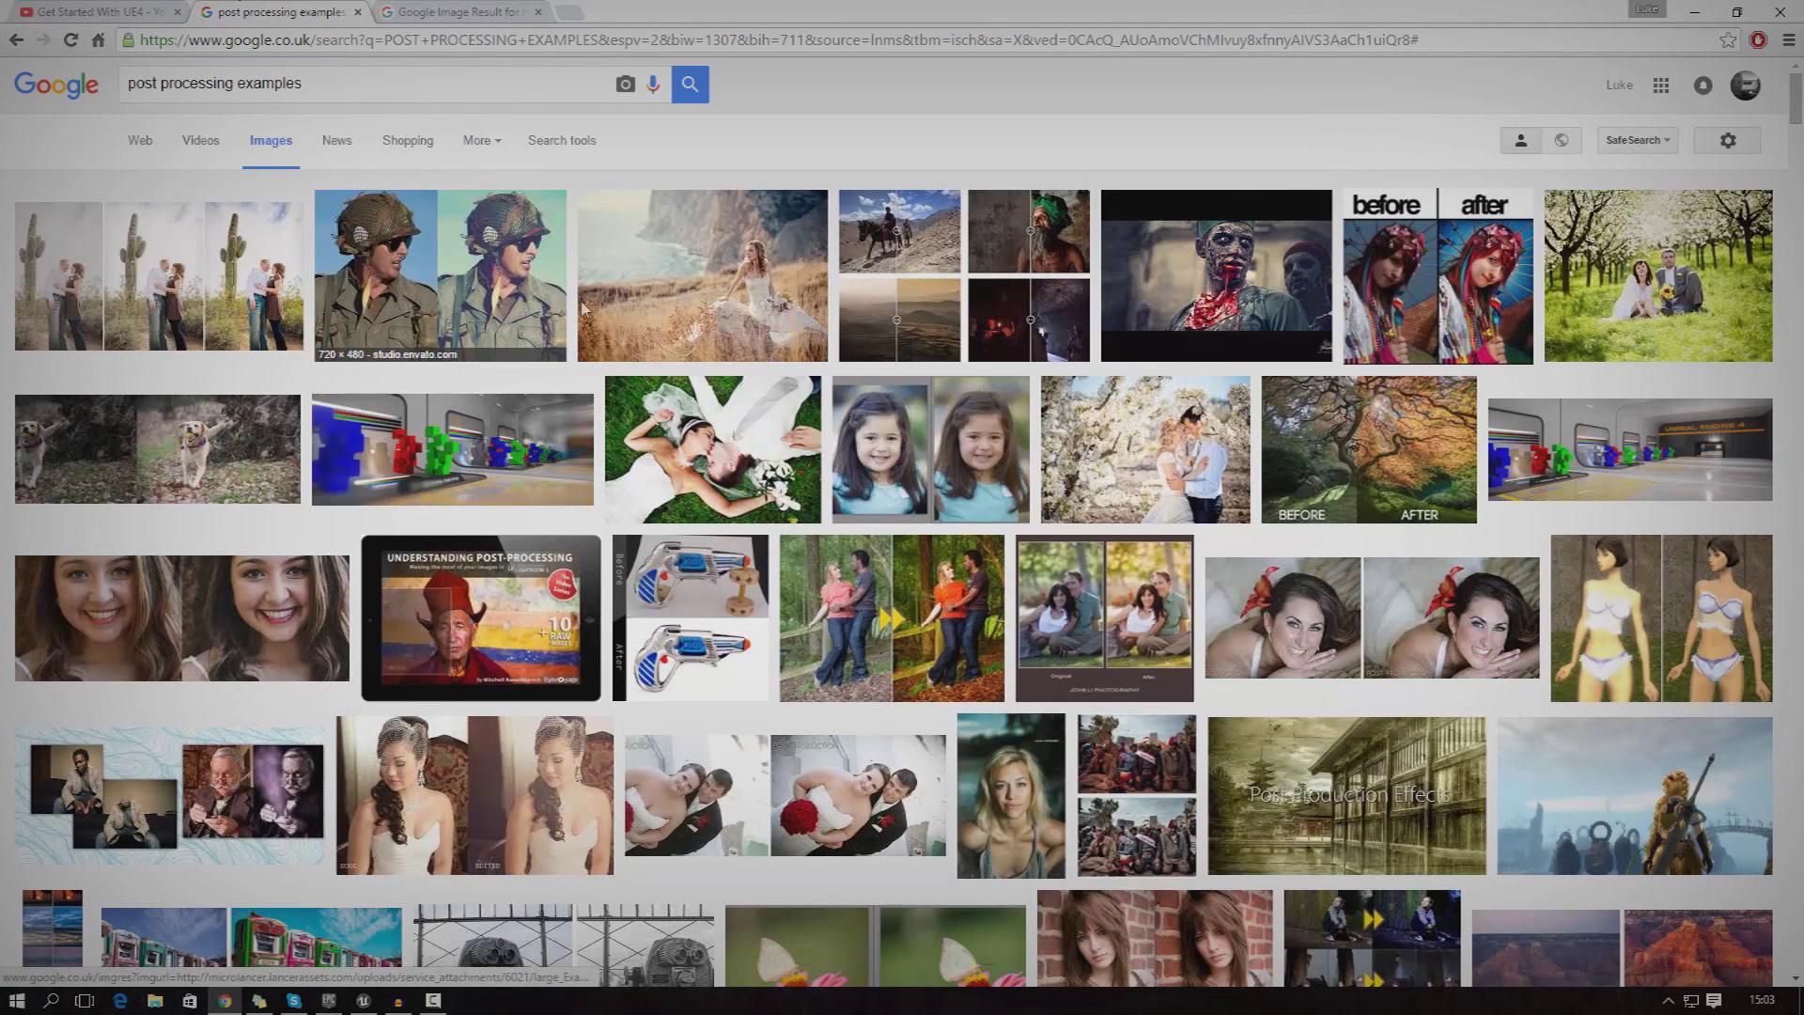
{"action": "left_click", "coordinate": [843, 598]}
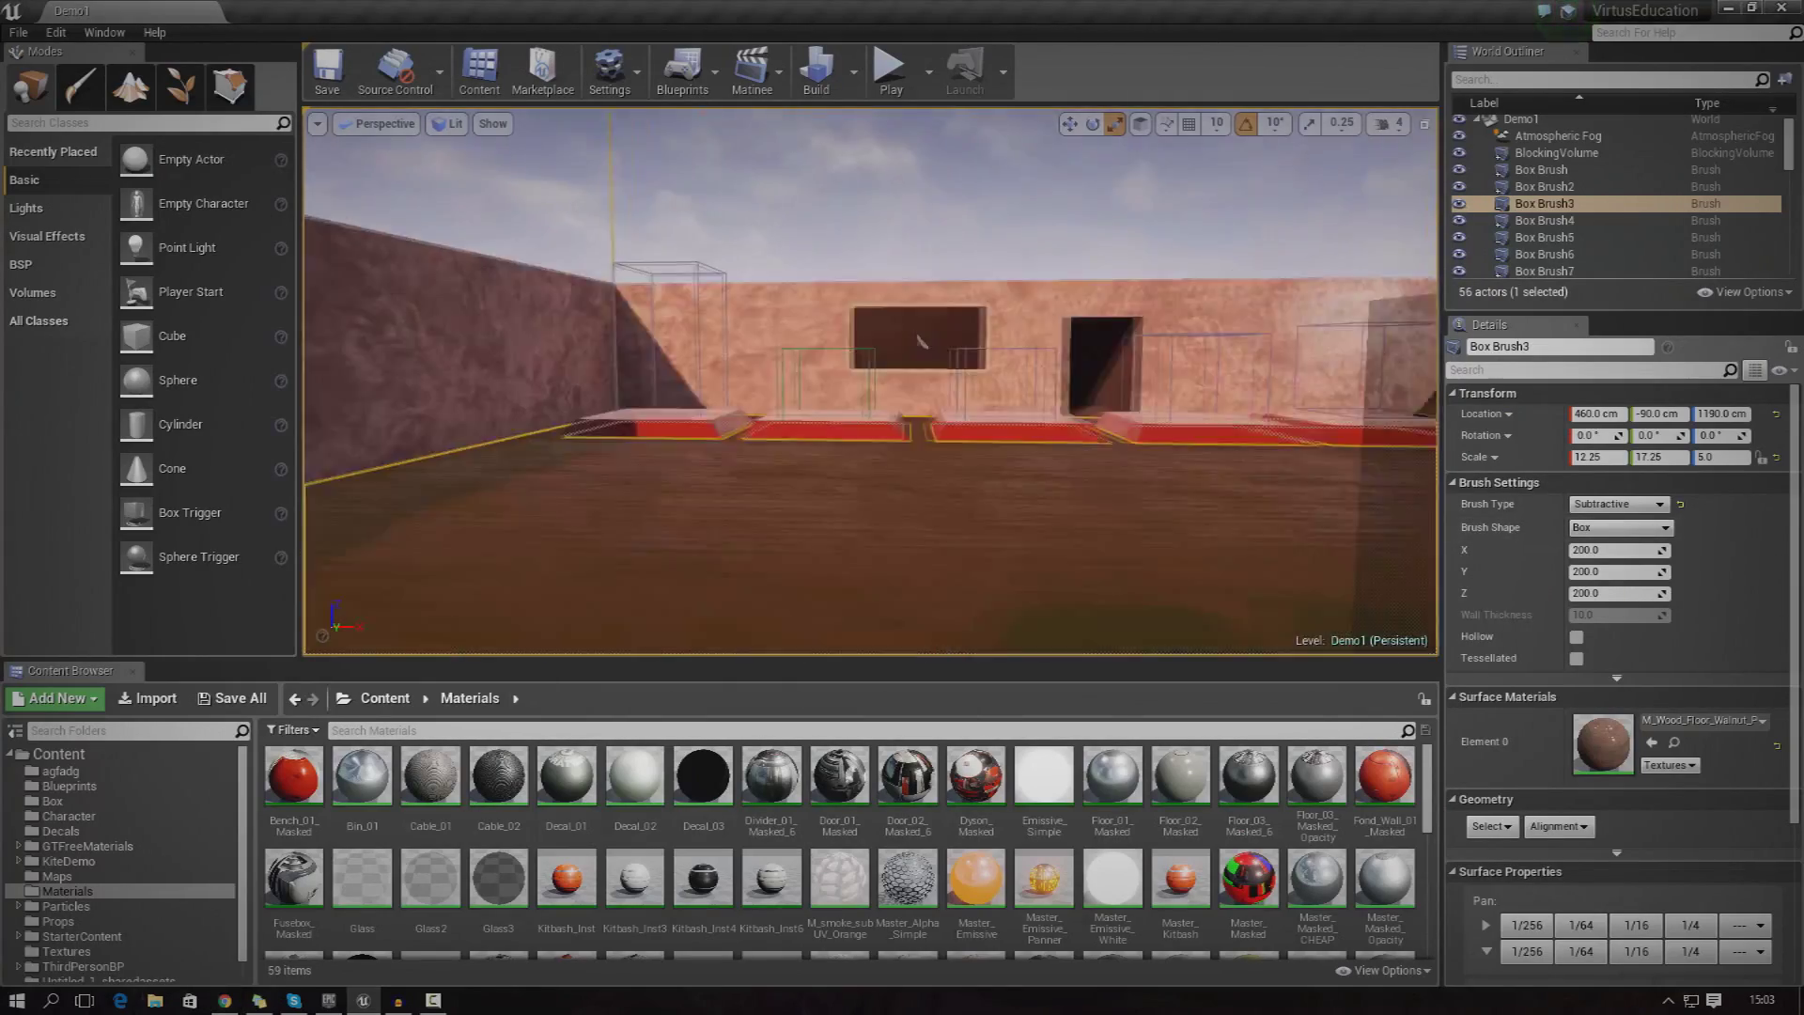
Return to Unreal Editor and fly through the level's existing post process volumes to examine their visual effects.
{"action": "right_click_drag", "start_coordinate": [871, 380], "coordinate": [958, 386]}
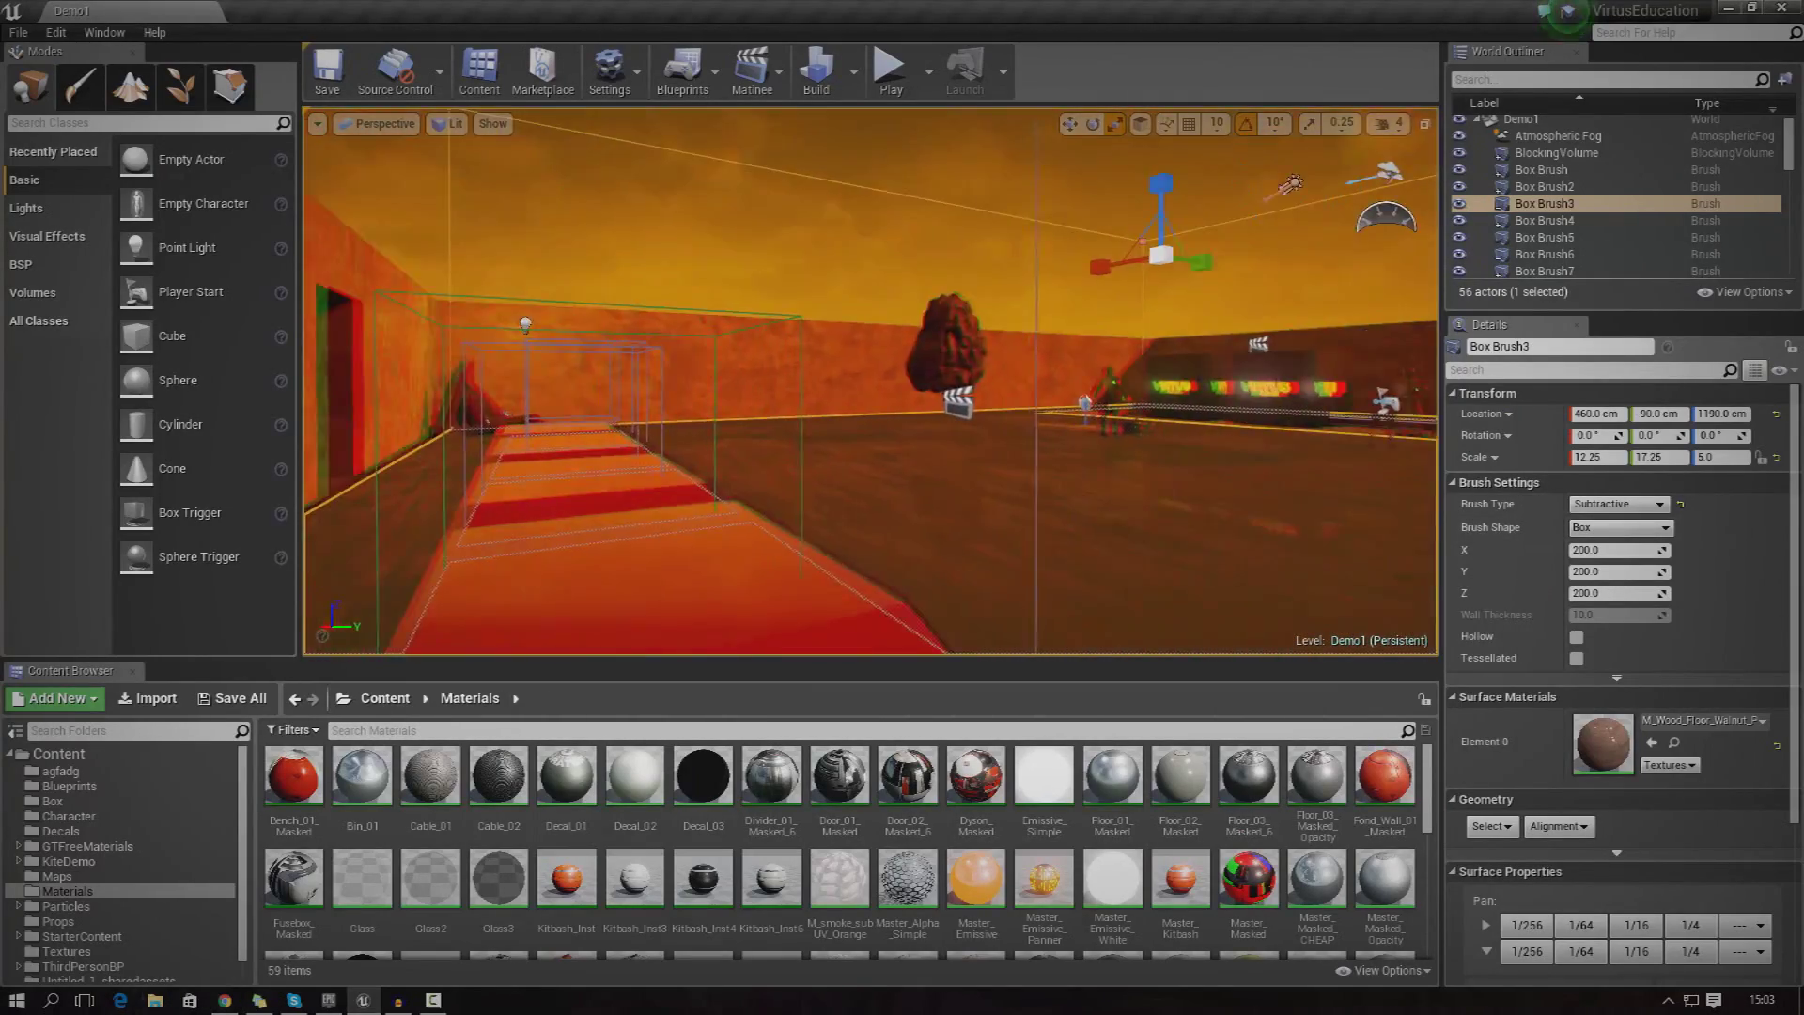
{"action": "right_click_drag", "start_coordinate": [639, 489], "coordinate": [394, 470]}
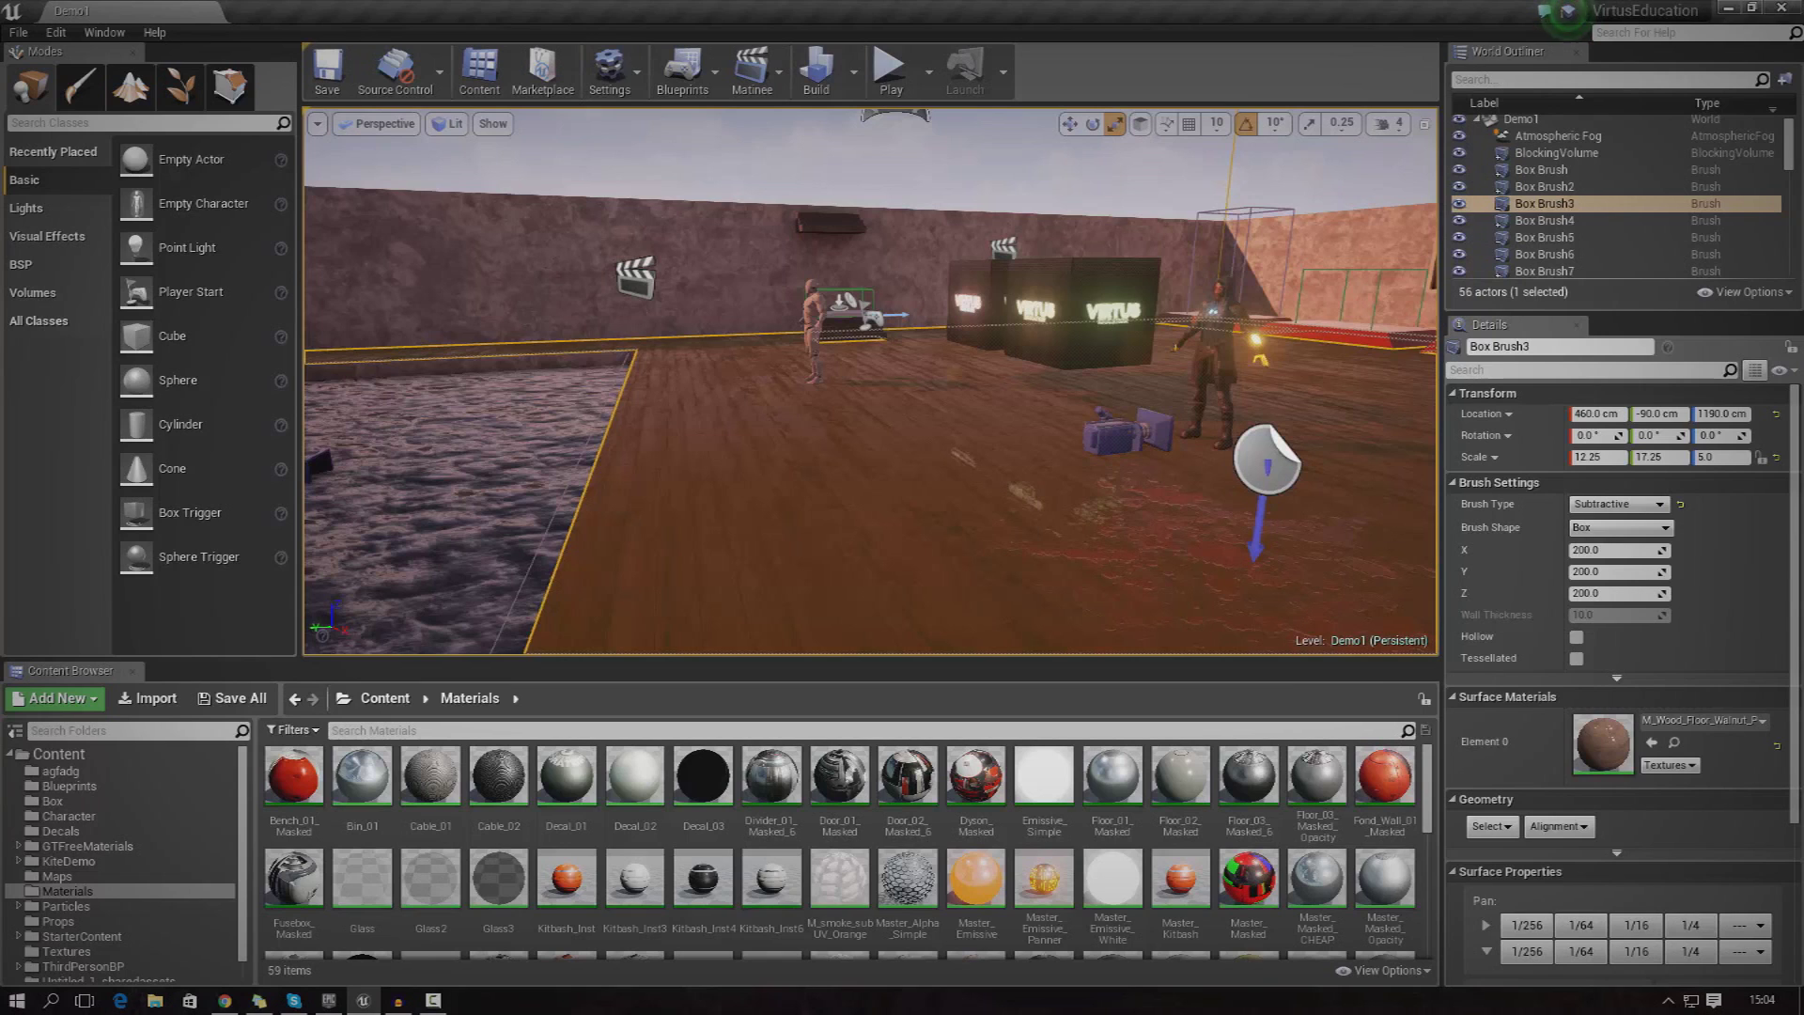
{"action": "left_click", "coordinate": [1568, 12]}
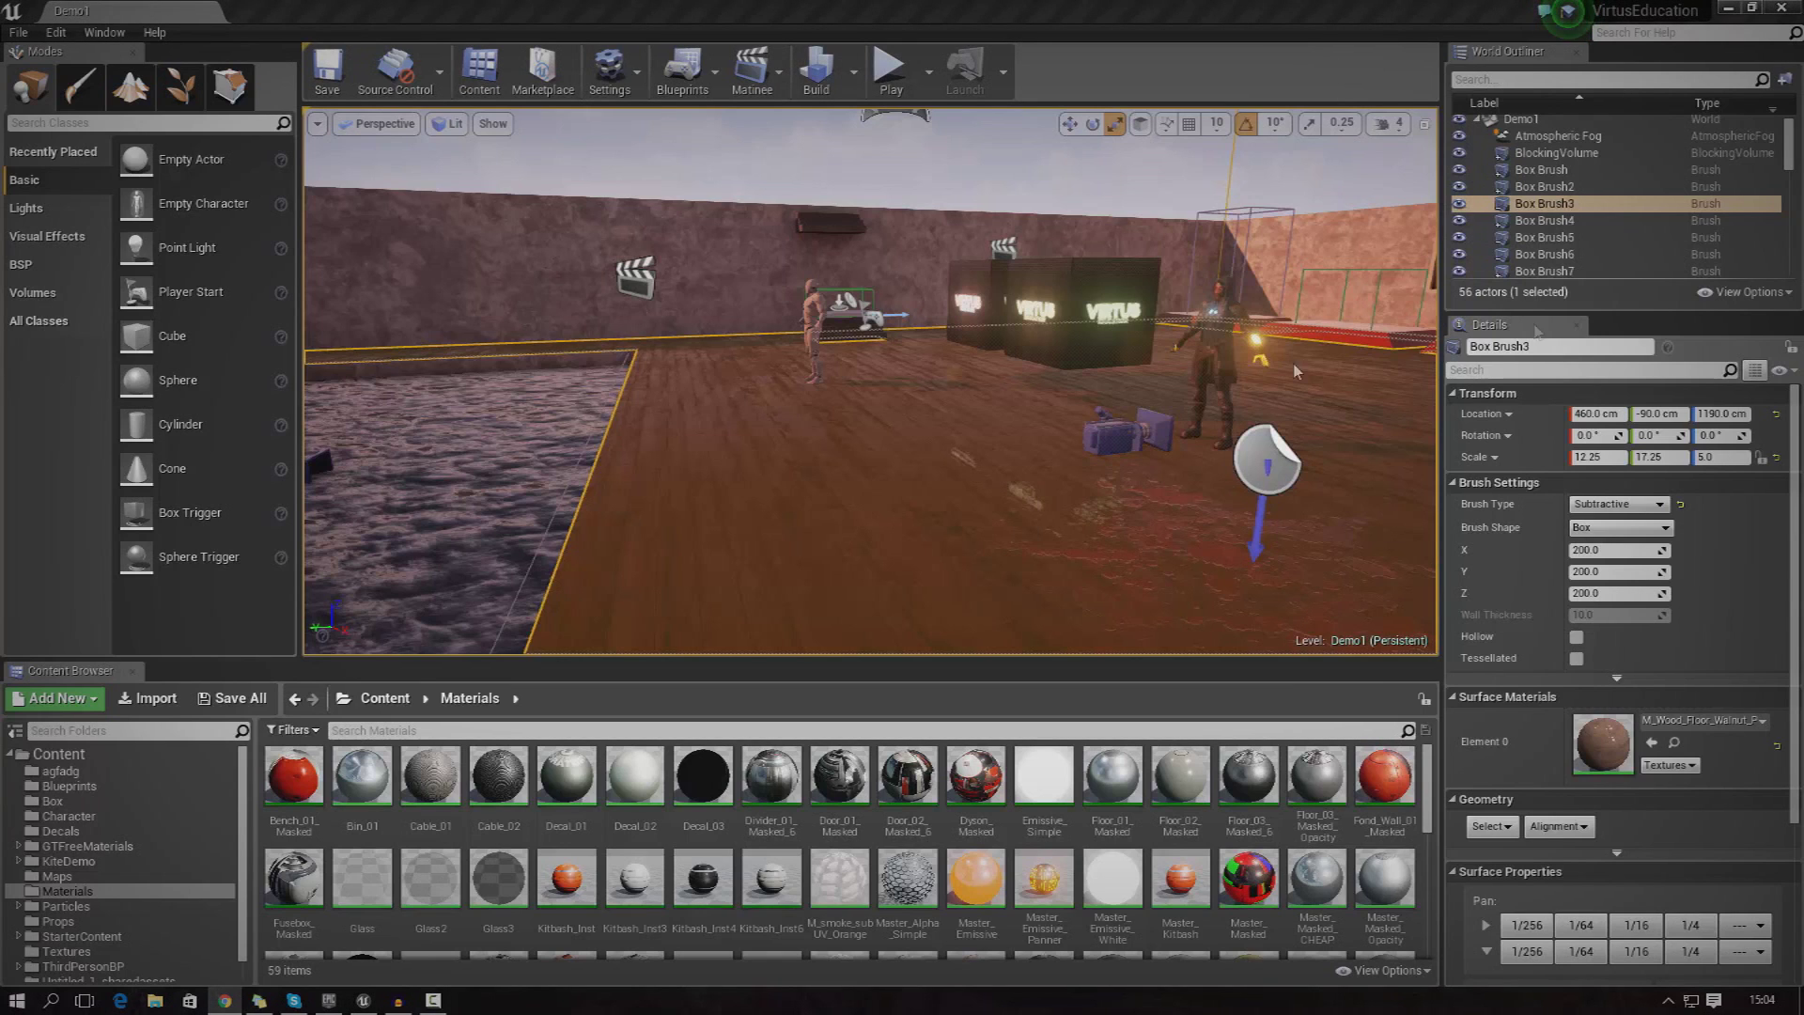
{"action": "key", "text": "w"}
{"action": "right_click_drag", "start_coordinate": [870, 380], "coordinate": [883, 422]}
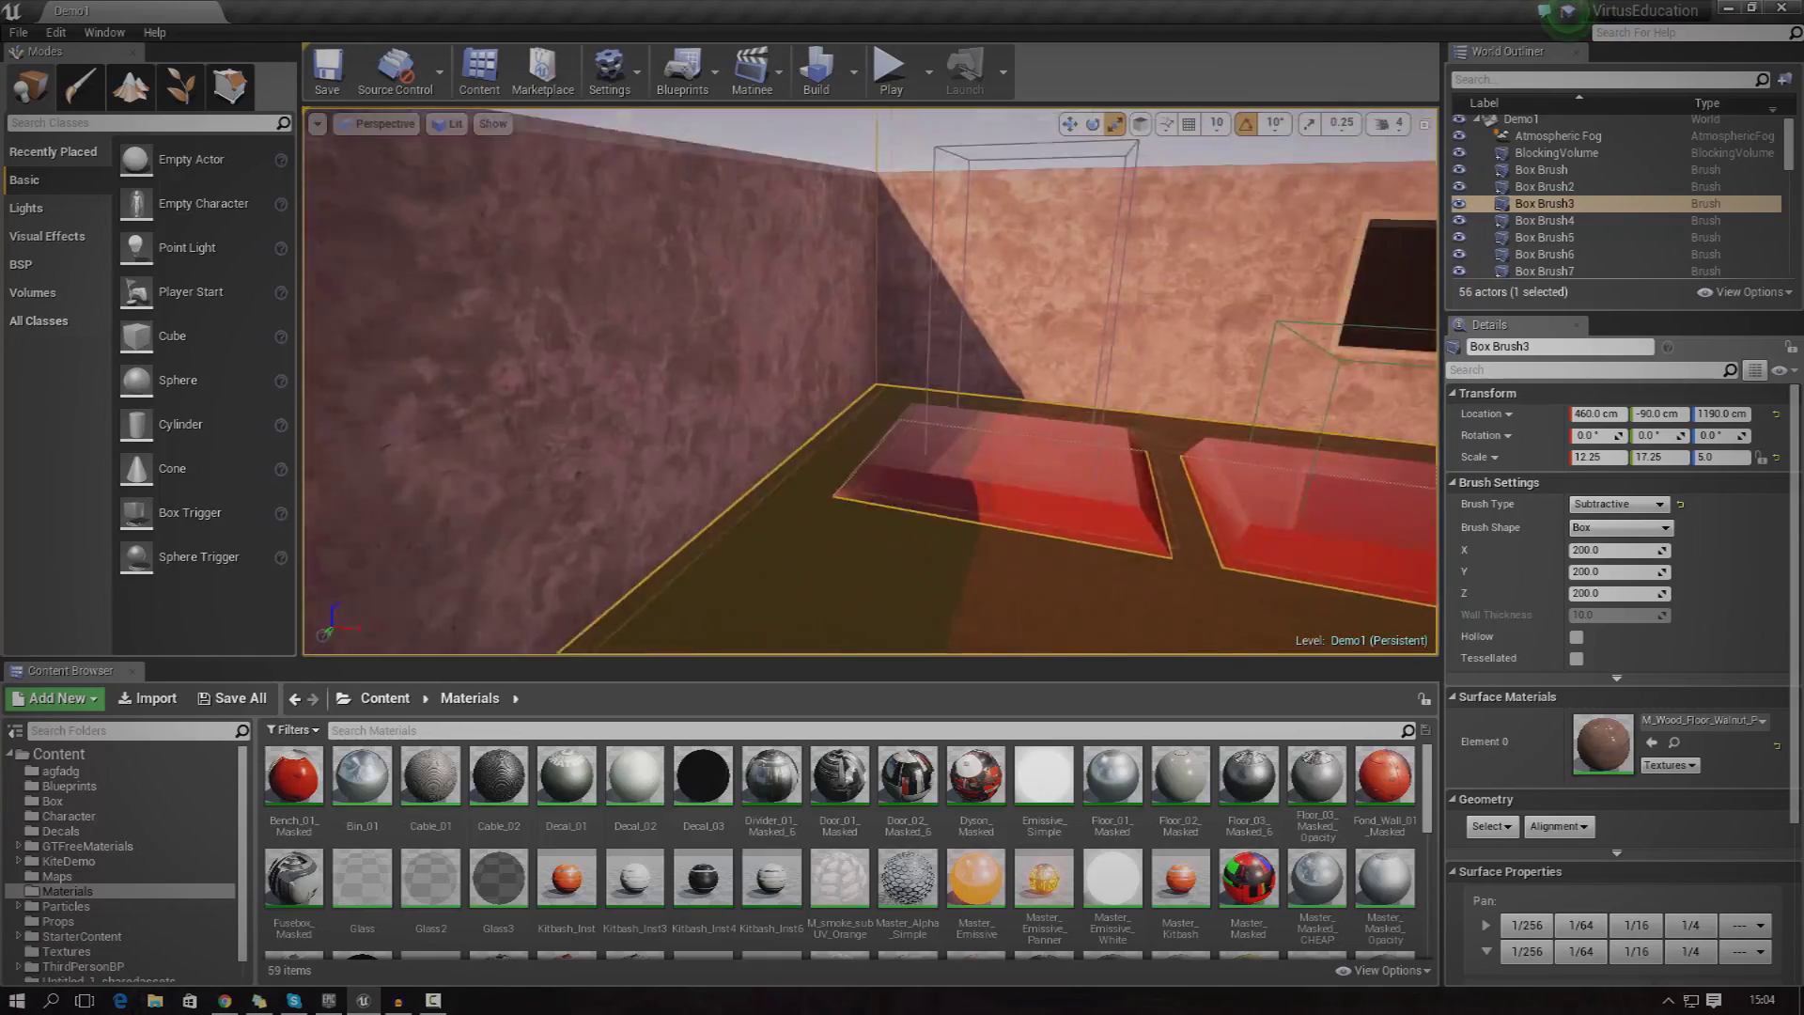
Select the existing post process volume at the corner red pad and inspect its Film and Scene Color settings.
{"action": "right_click_drag", "start_coordinate": [856, 425], "coordinate": [925, 286]}
{"action": "left_click", "coordinate": [803, 340]}
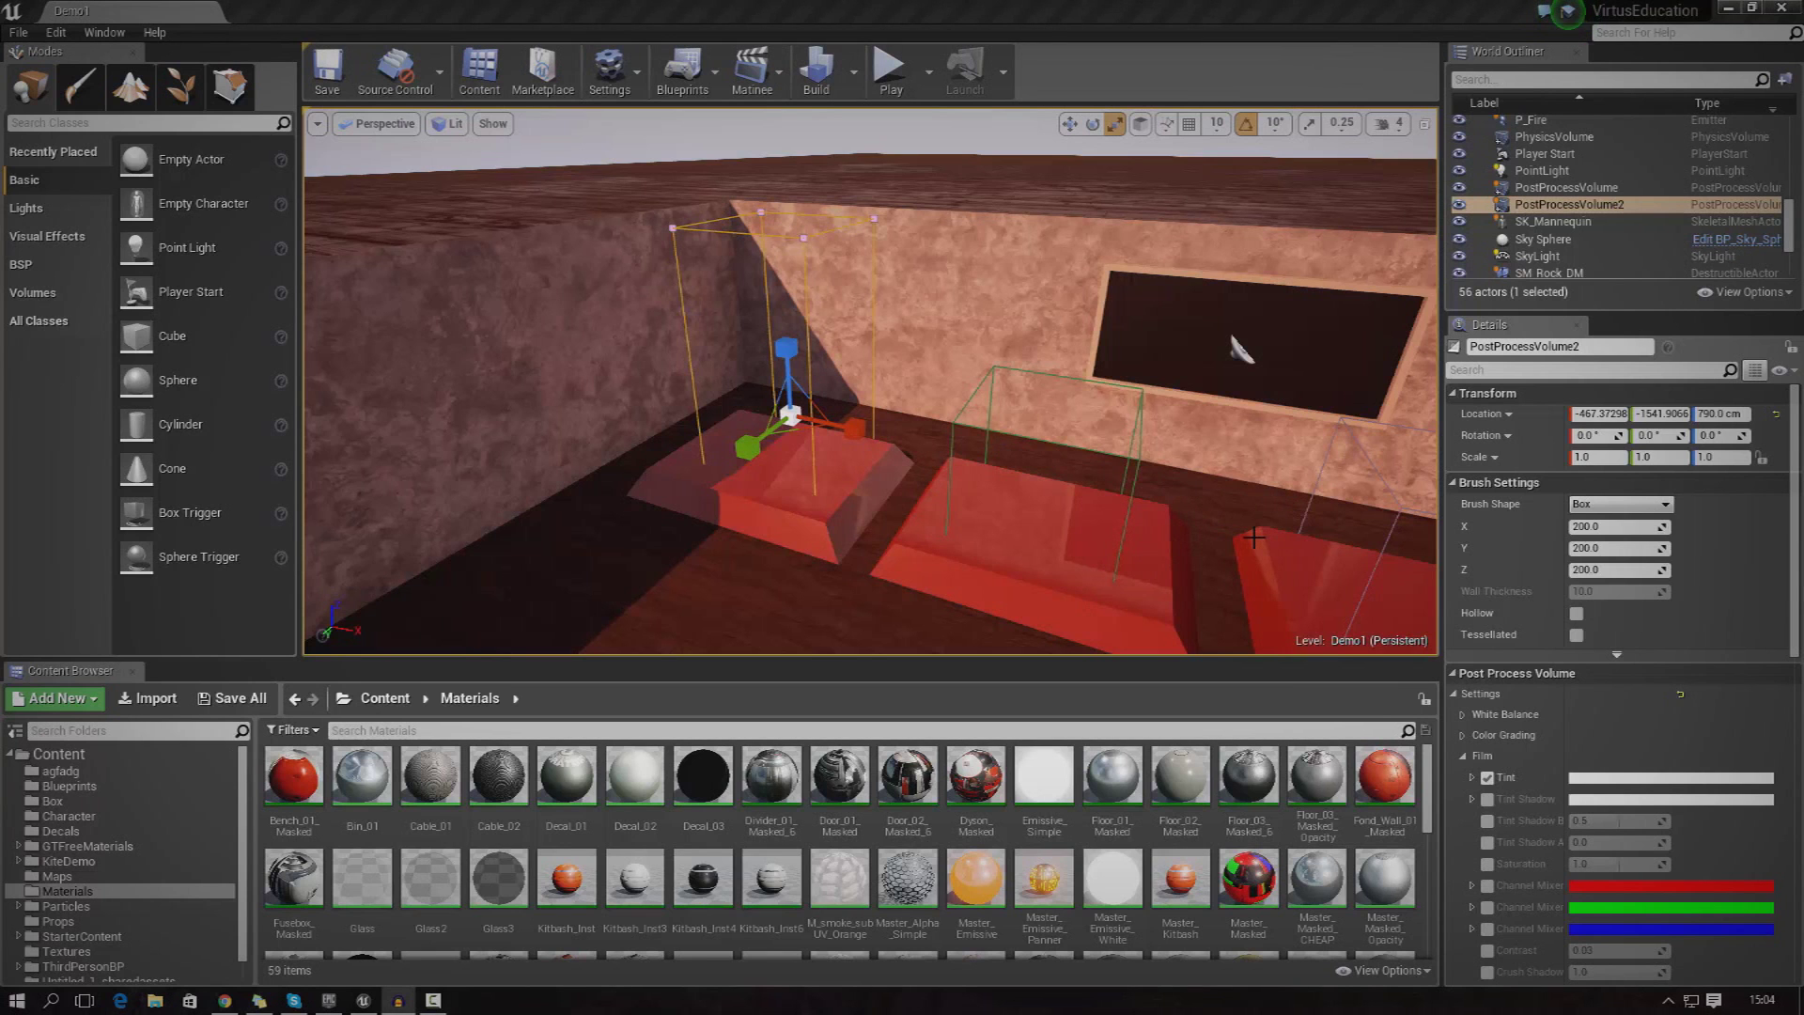
{"action": "right_click_drag", "start_coordinate": [1007, 402], "coordinate": [376, 402]}
{"action": "right_click_drag", "start_coordinate": [926, 418], "coordinate": [988, 386]}
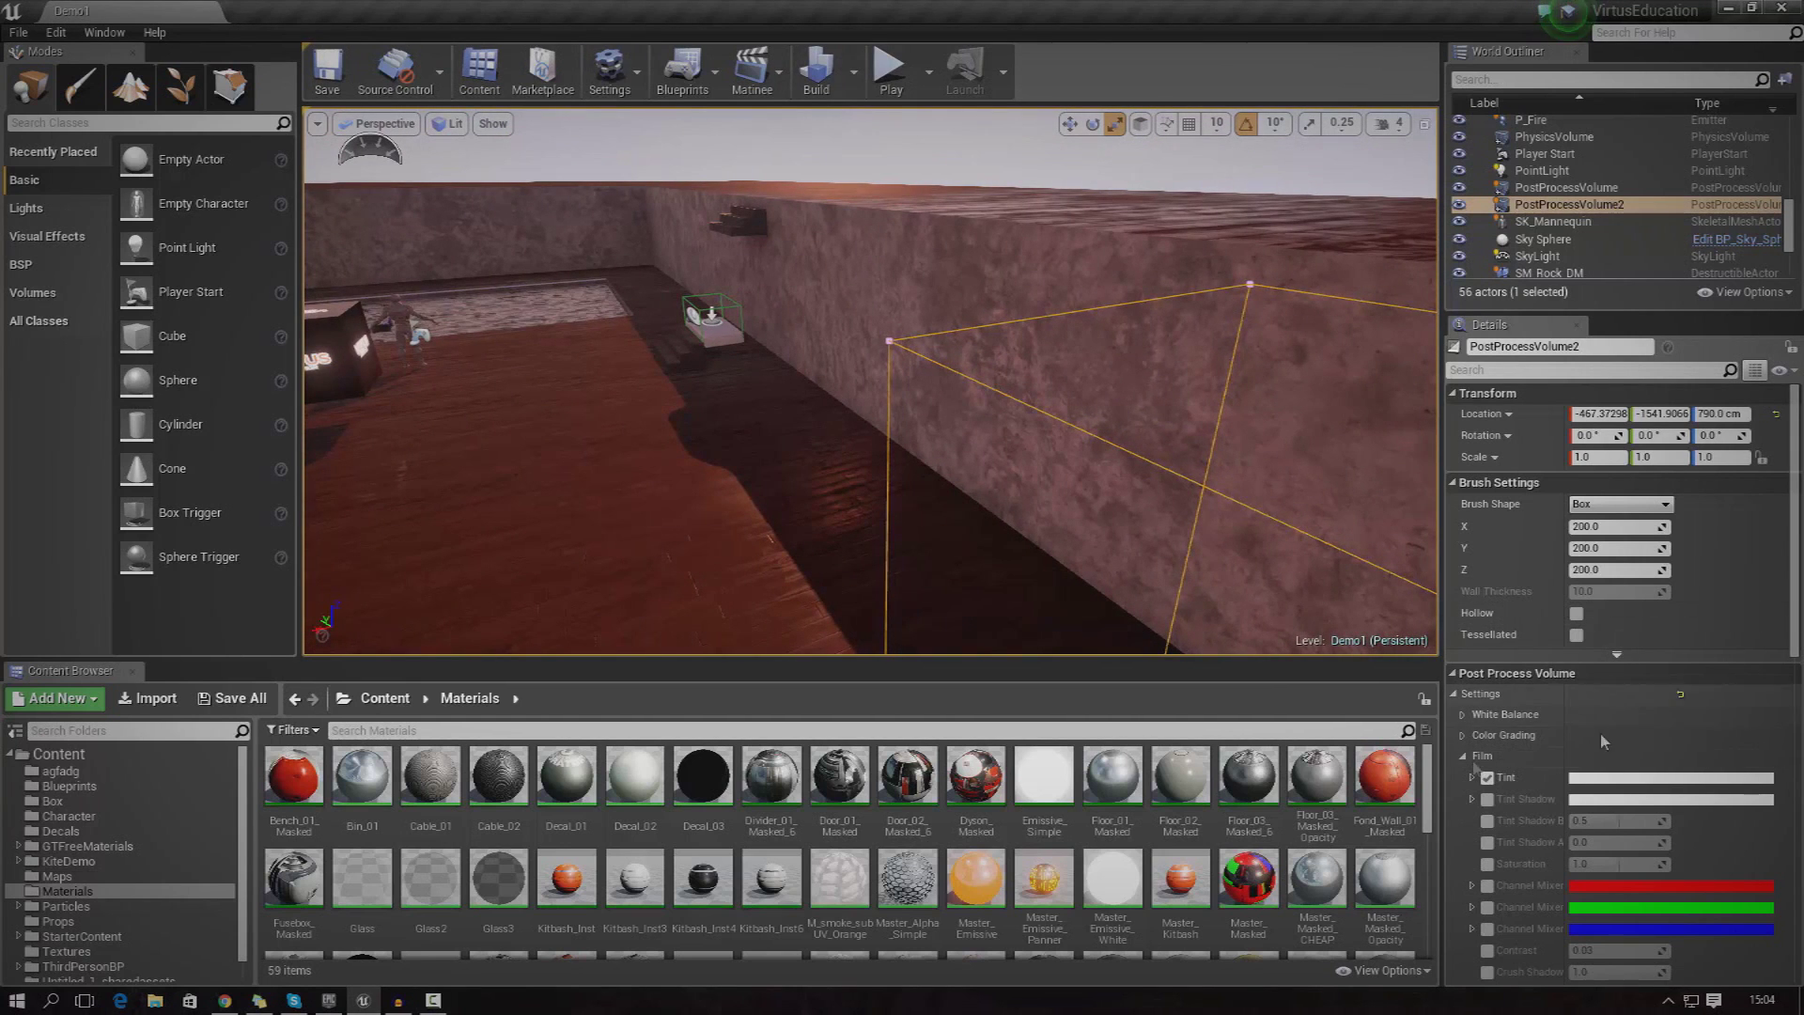
{"action": "left_click", "coordinate": [1462, 755]}
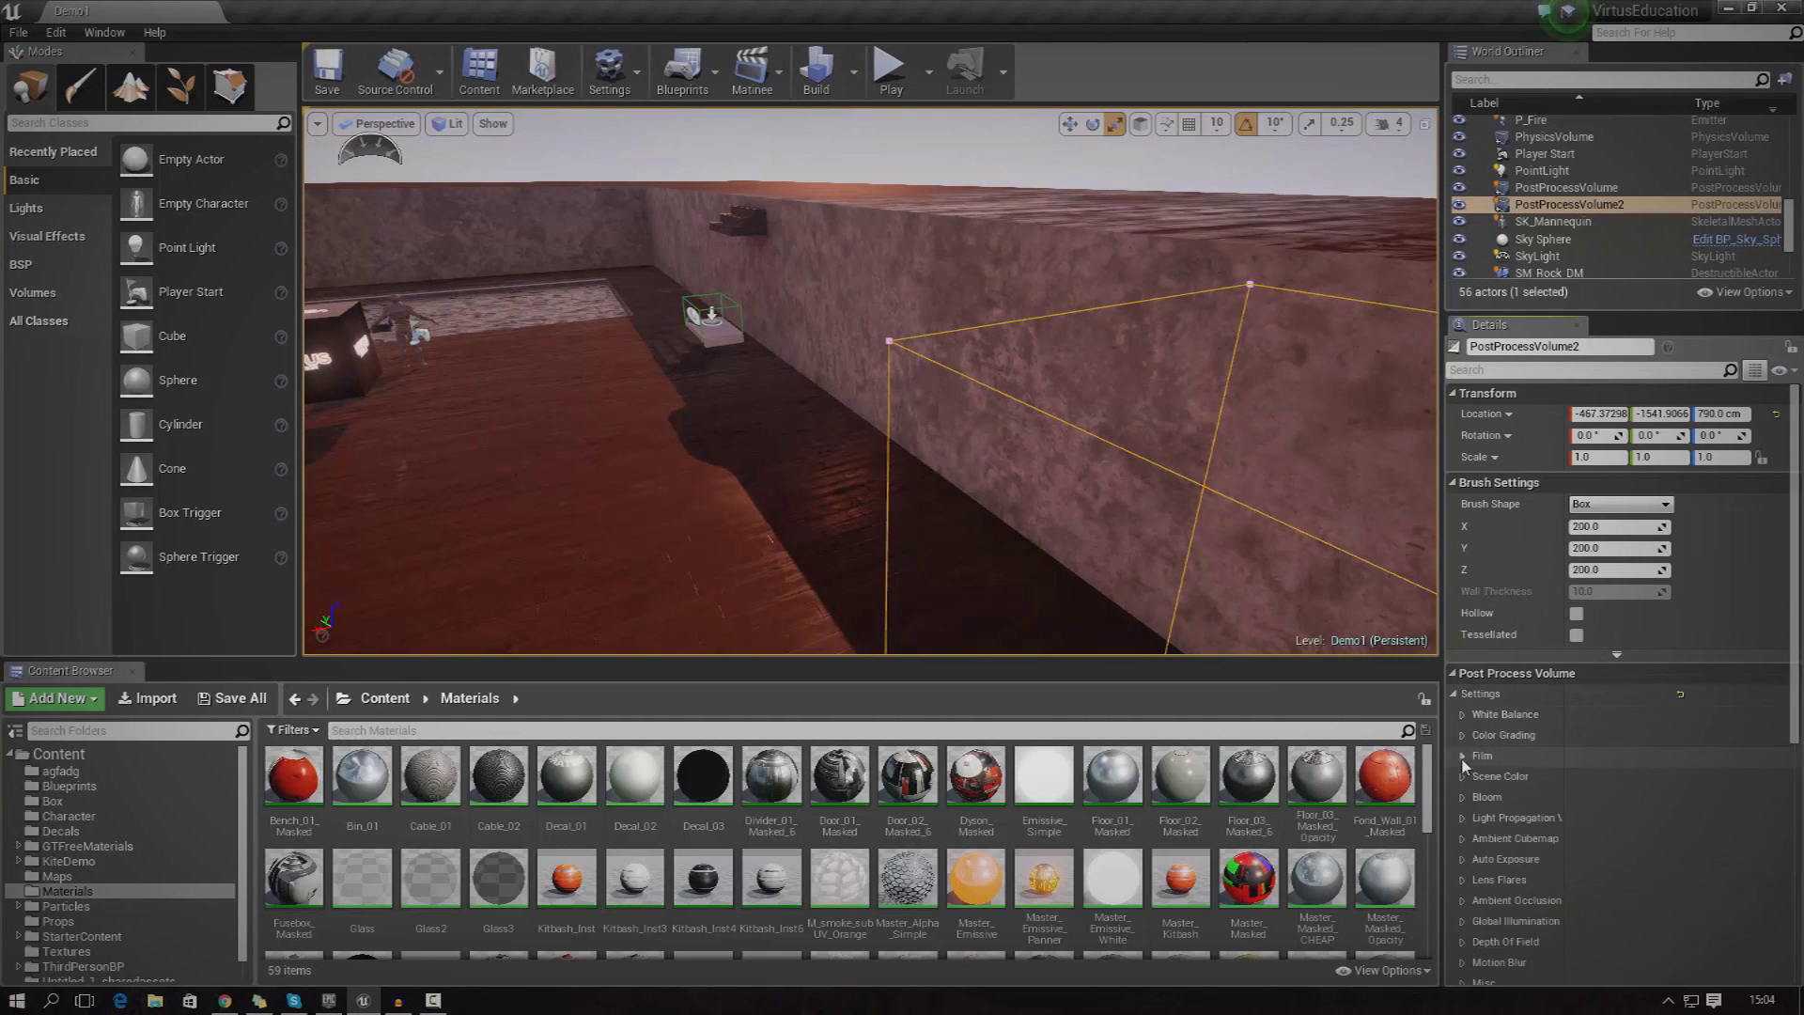
{"action": "left_click", "coordinate": [1463, 778]}
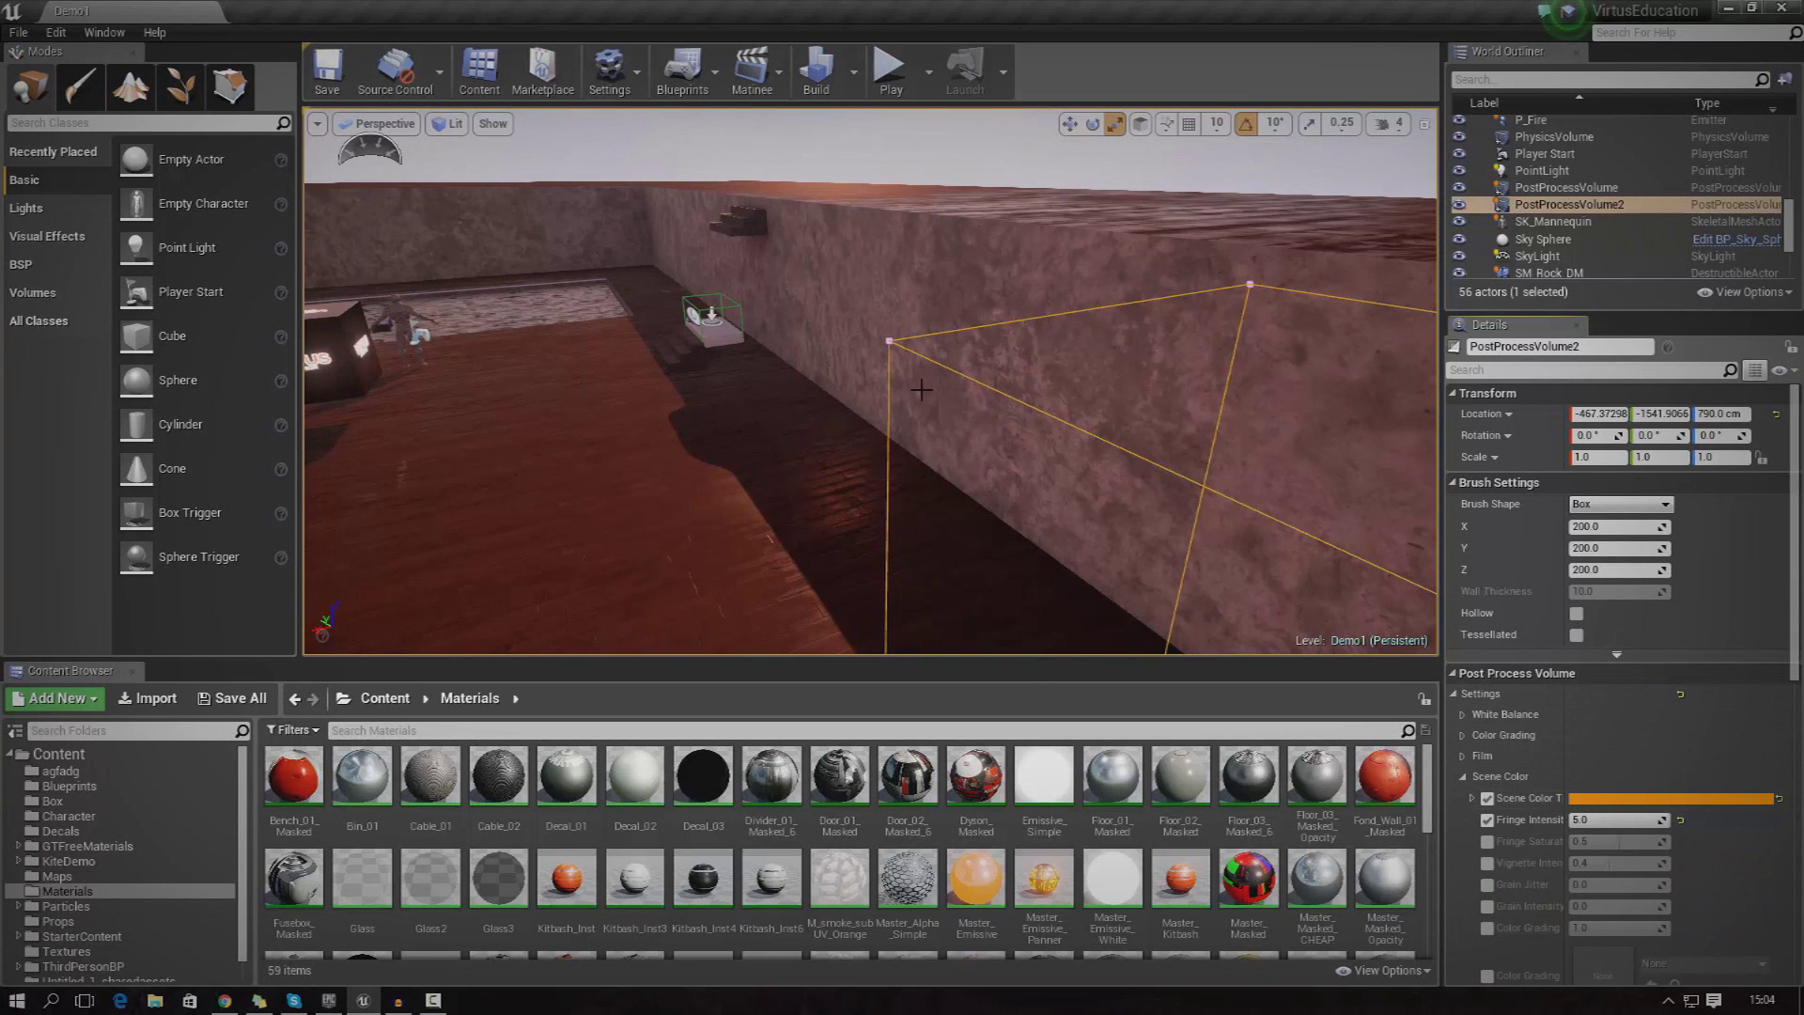
{"action": "mouse_move", "coordinate": [922, 390]}
{"action": "right_mouse_down"}
{"action": "mouse_move", "coordinate": [827, 389]}
{"action": "mouse_move", "coordinate": [818, 349]}
{"action": "mouse_move", "coordinate": [921, 389]}
{"action": "right_mouse_up"}
{"action": "left_click", "coordinate": [1788, 928]}
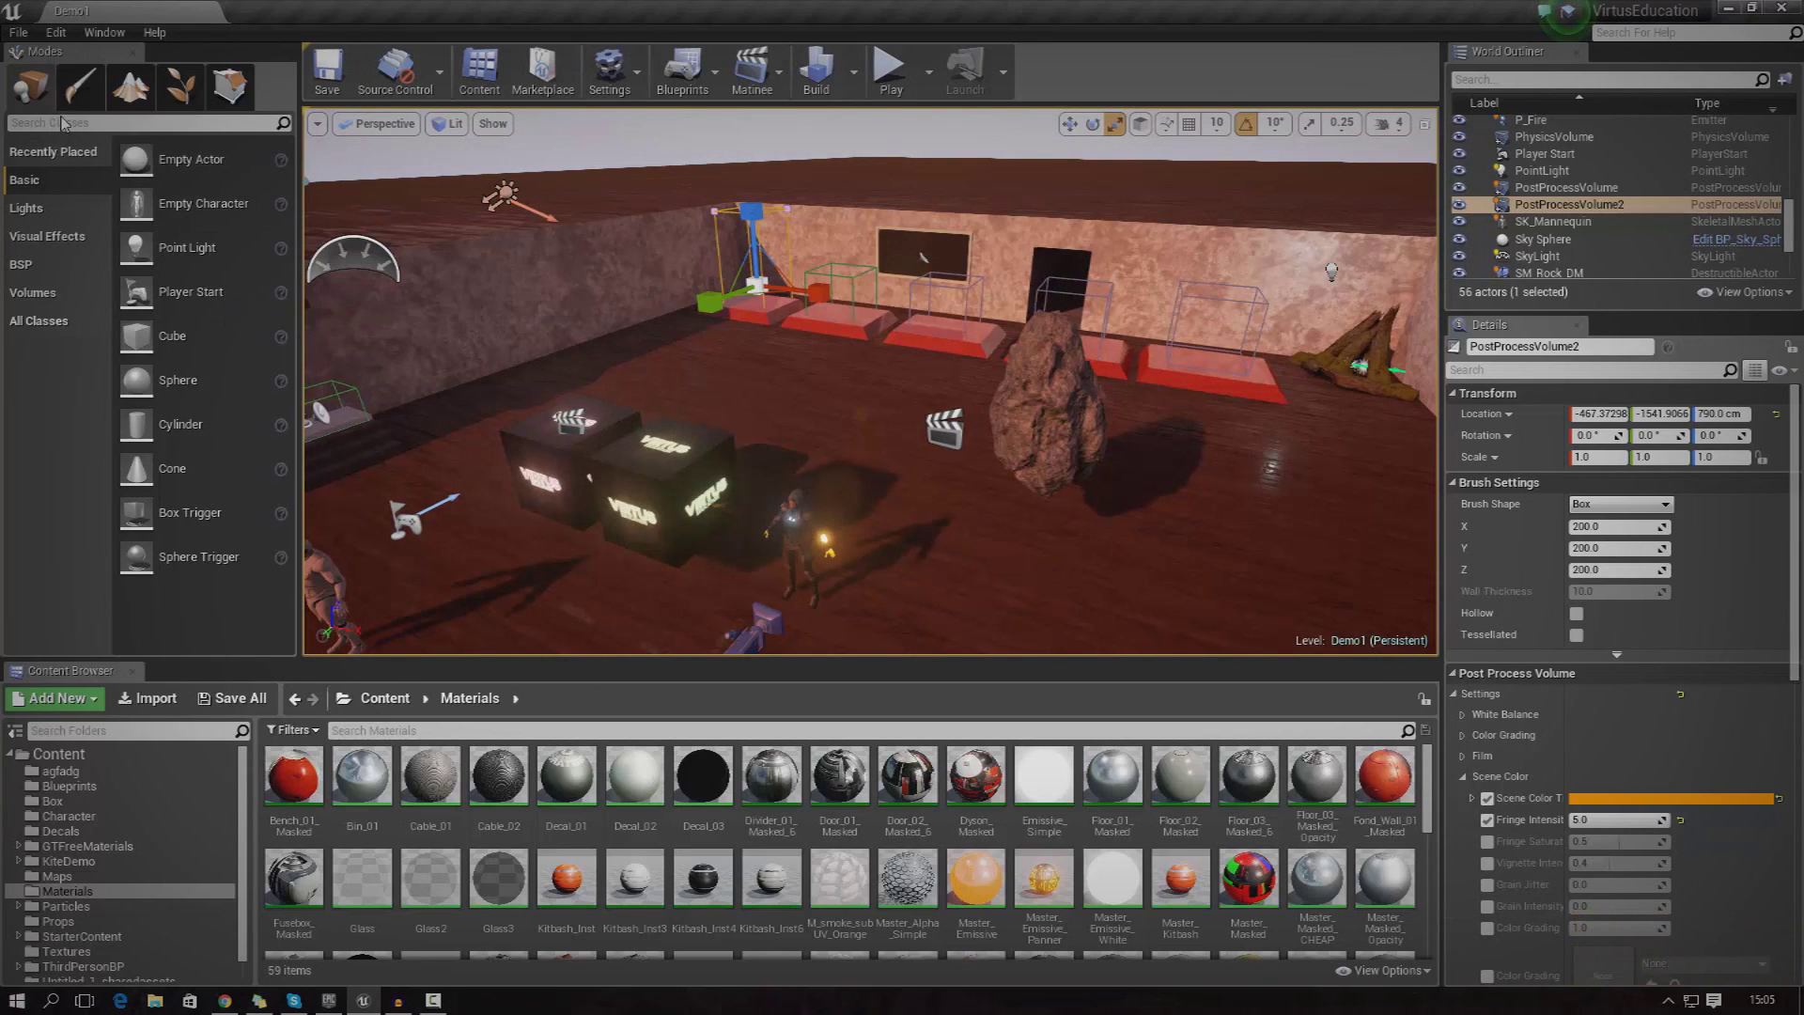
Search the placeable classes for "post" and place a Post Process Volume on the floor near the large rock.
{"action": "left_click", "coordinate": [53, 324]}
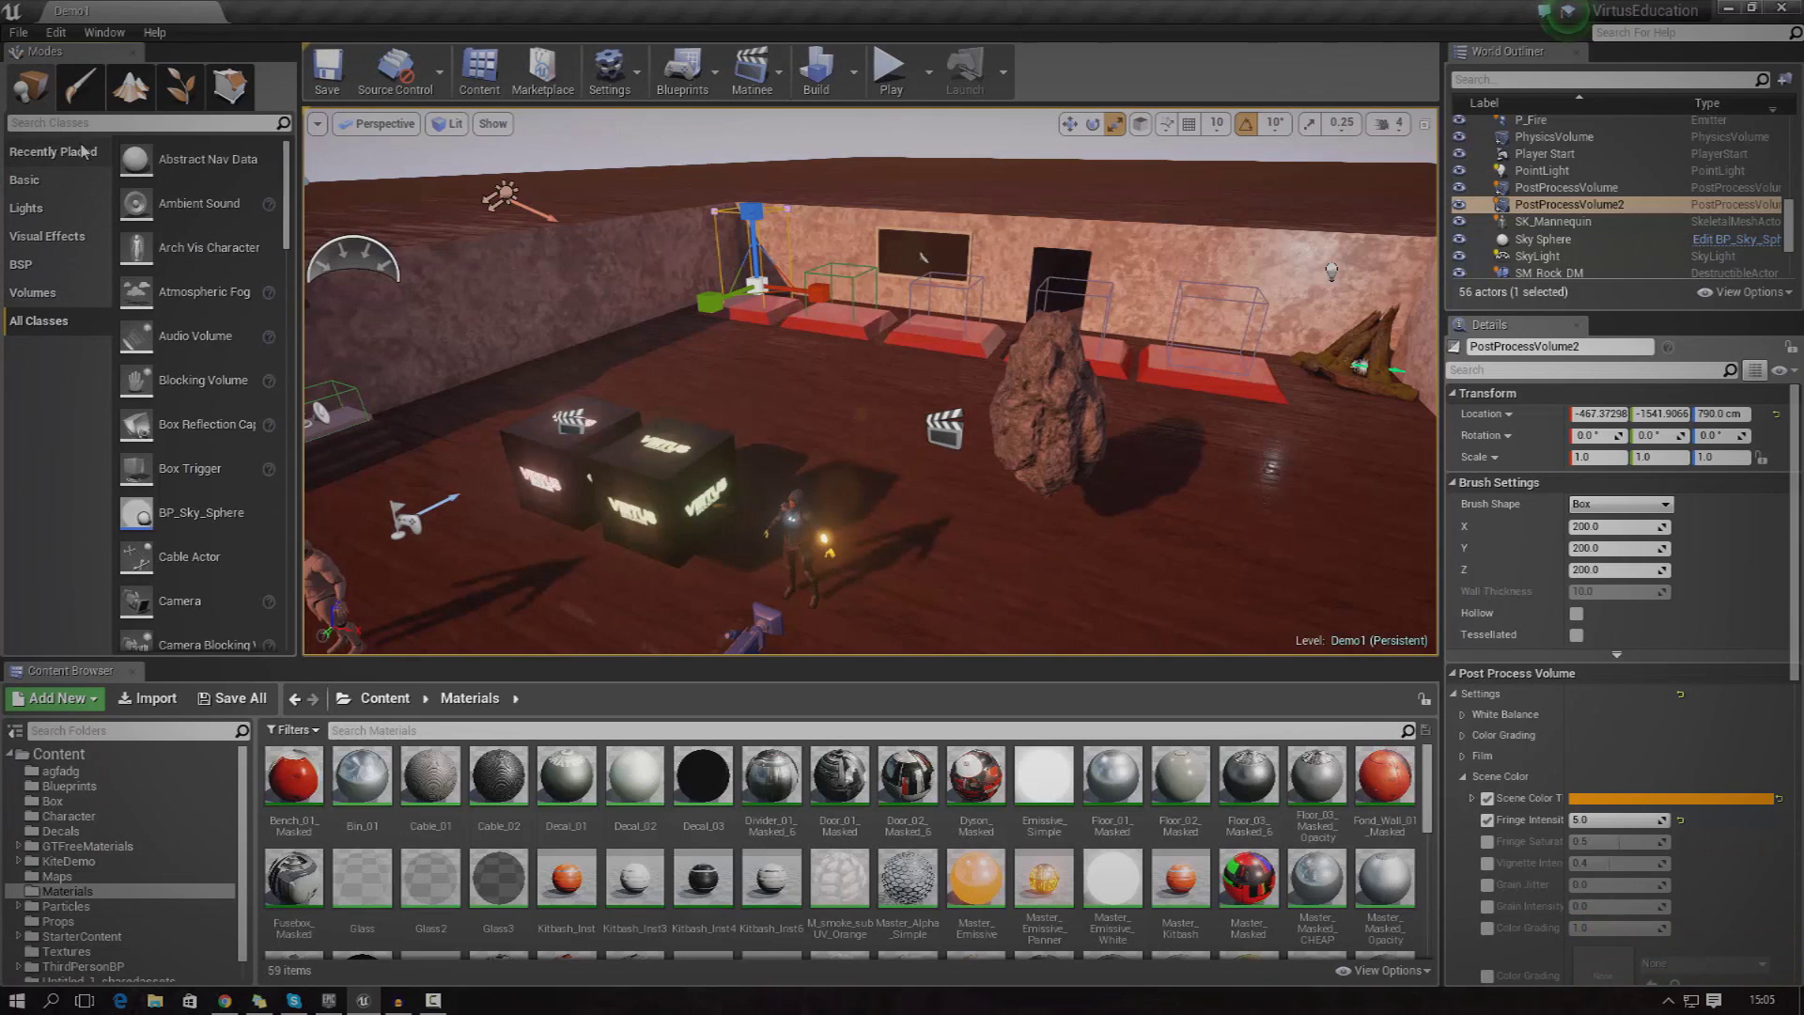
{"action": "left_click", "coordinate": [33, 292]}
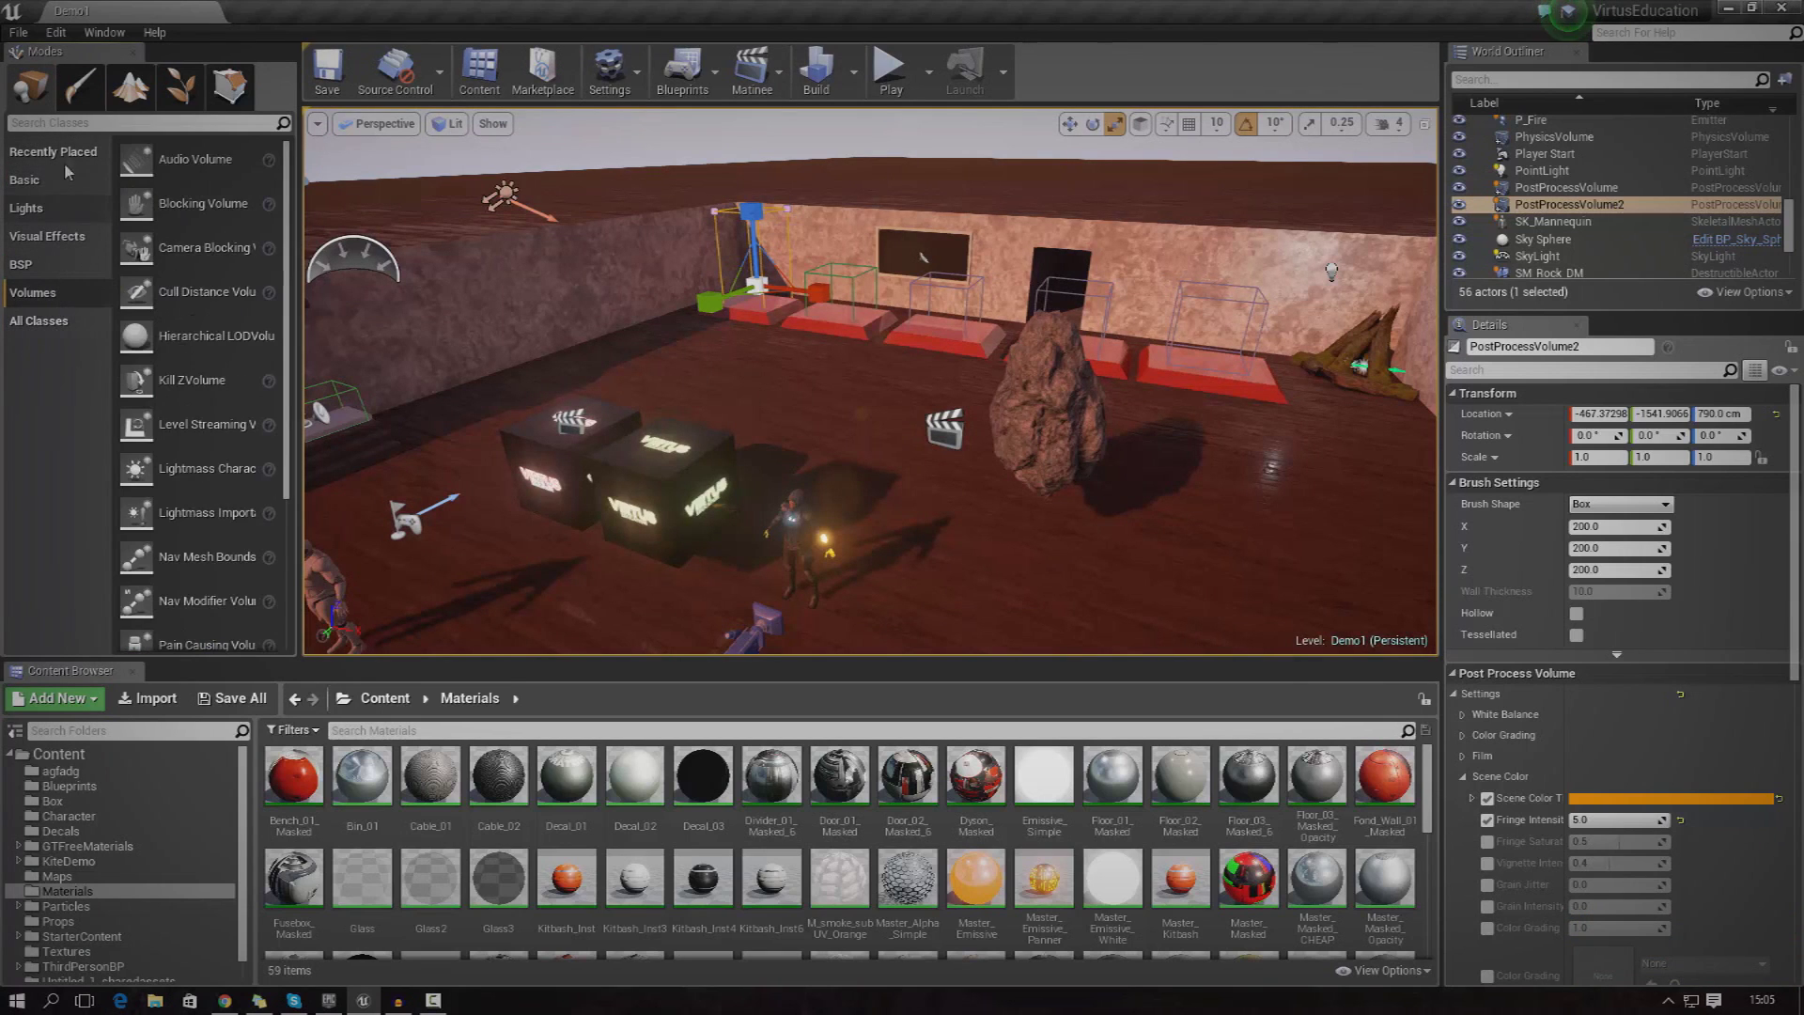
{"action": "left_click", "coordinate": [72, 121]}
{"action": "type", "text": "post"}
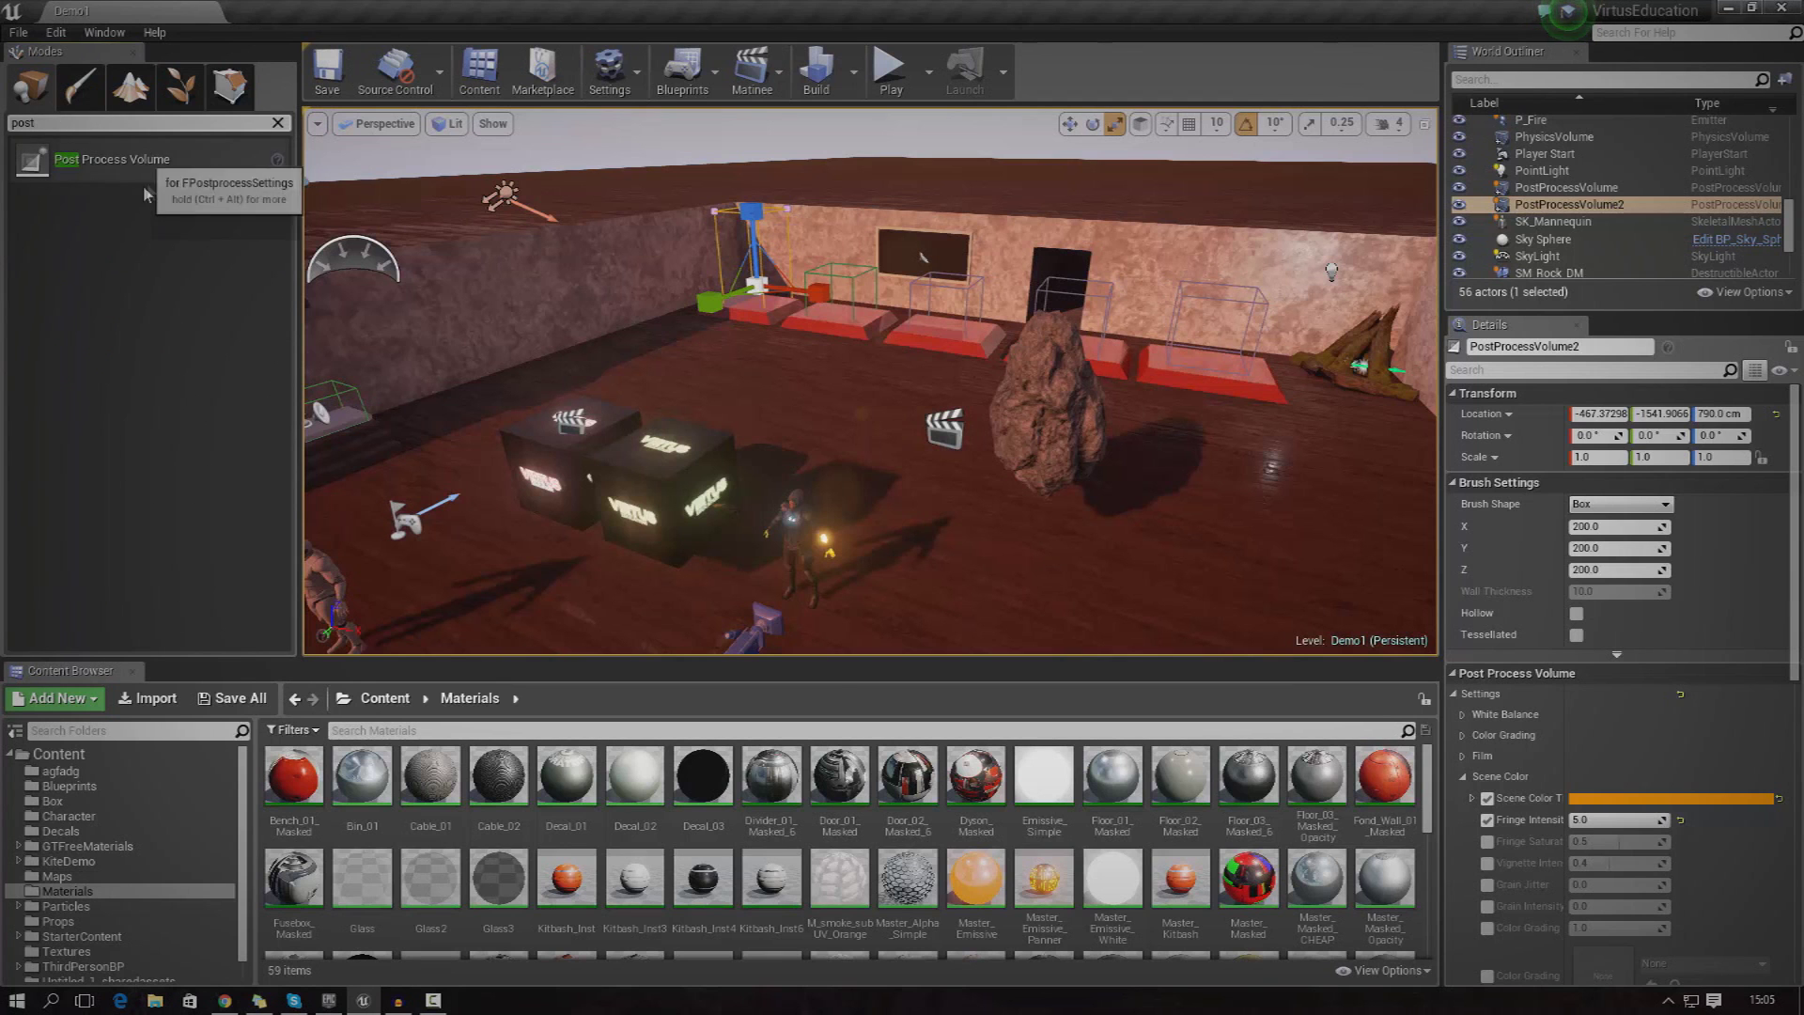
{"action": "left_click_drag", "start_coordinate": [113, 159], "coordinate": [1034, 564]}
{"action": "key", "text": "f"}
Move the new post process volume over the blood decal, to about X 817 cm and Y 41 cm.
{"action": "right_click_drag", "start_coordinate": [871, 381], "coordinate": [776, 428]}
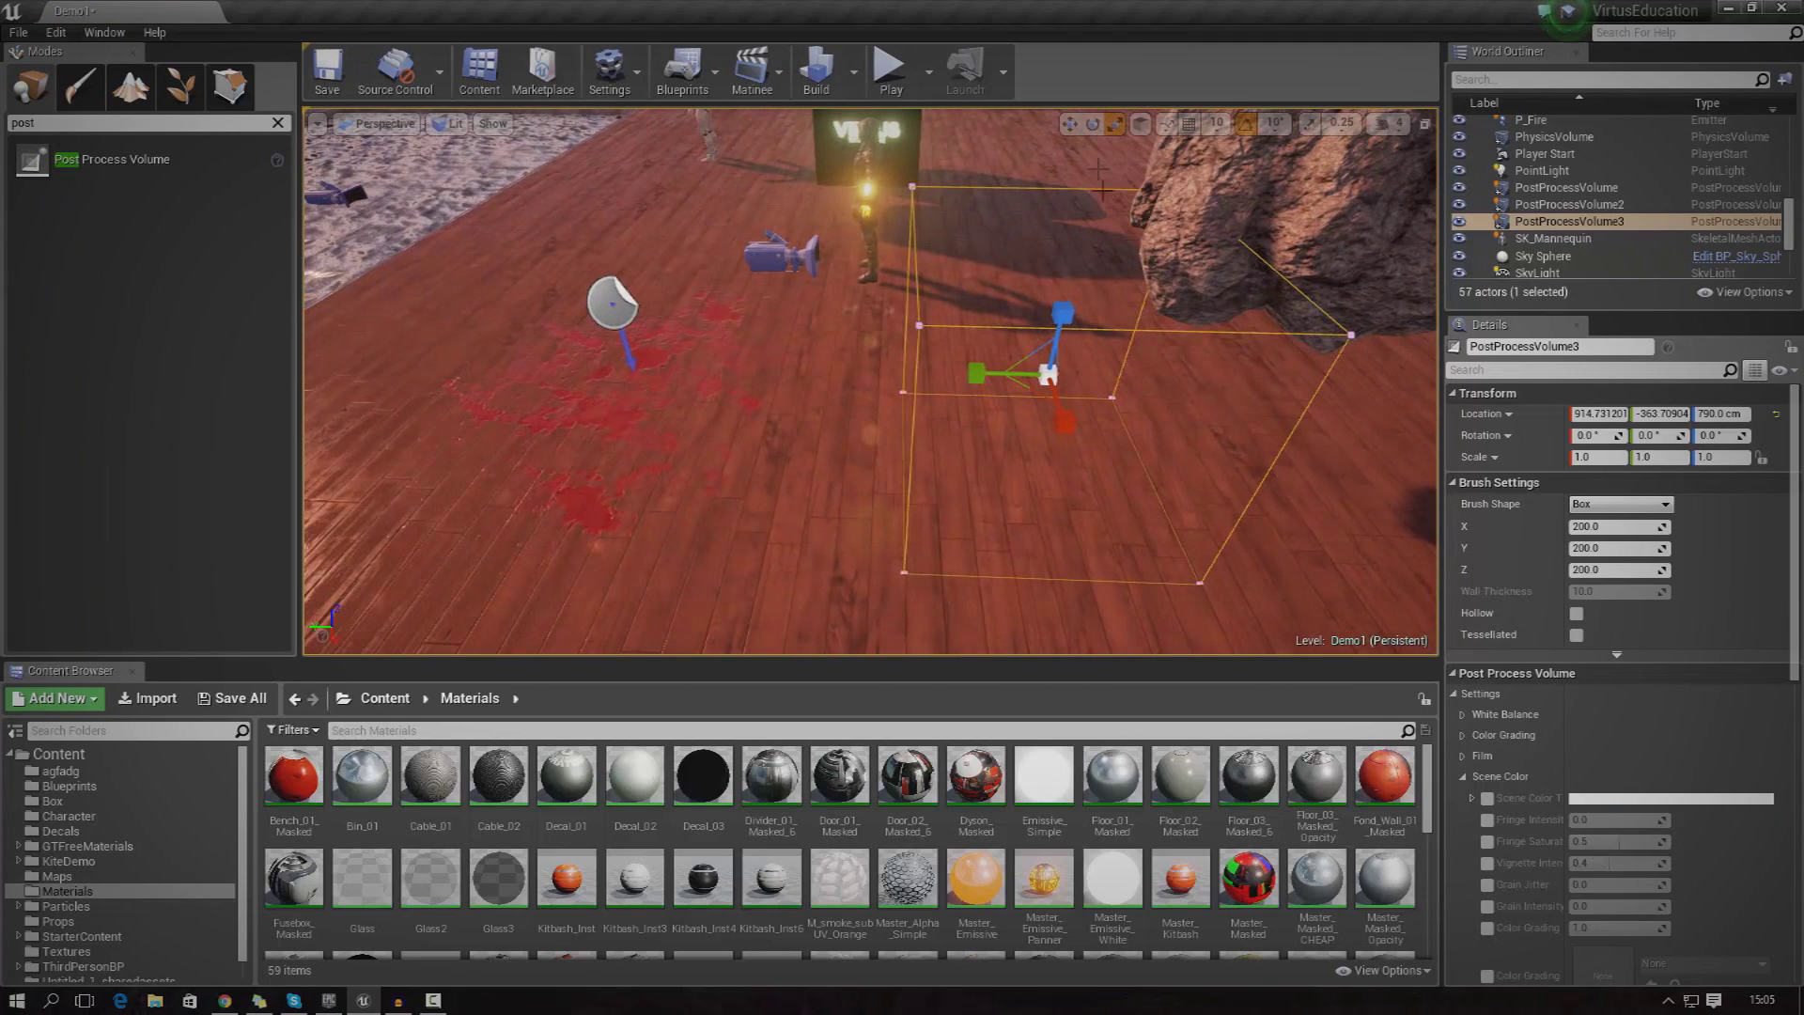
{"action": "left_click", "coordinate": [1069, 123]}
{"action": "left_click_drag", "start_coordinate": [975, 373], "coordinate": [888, 382]}
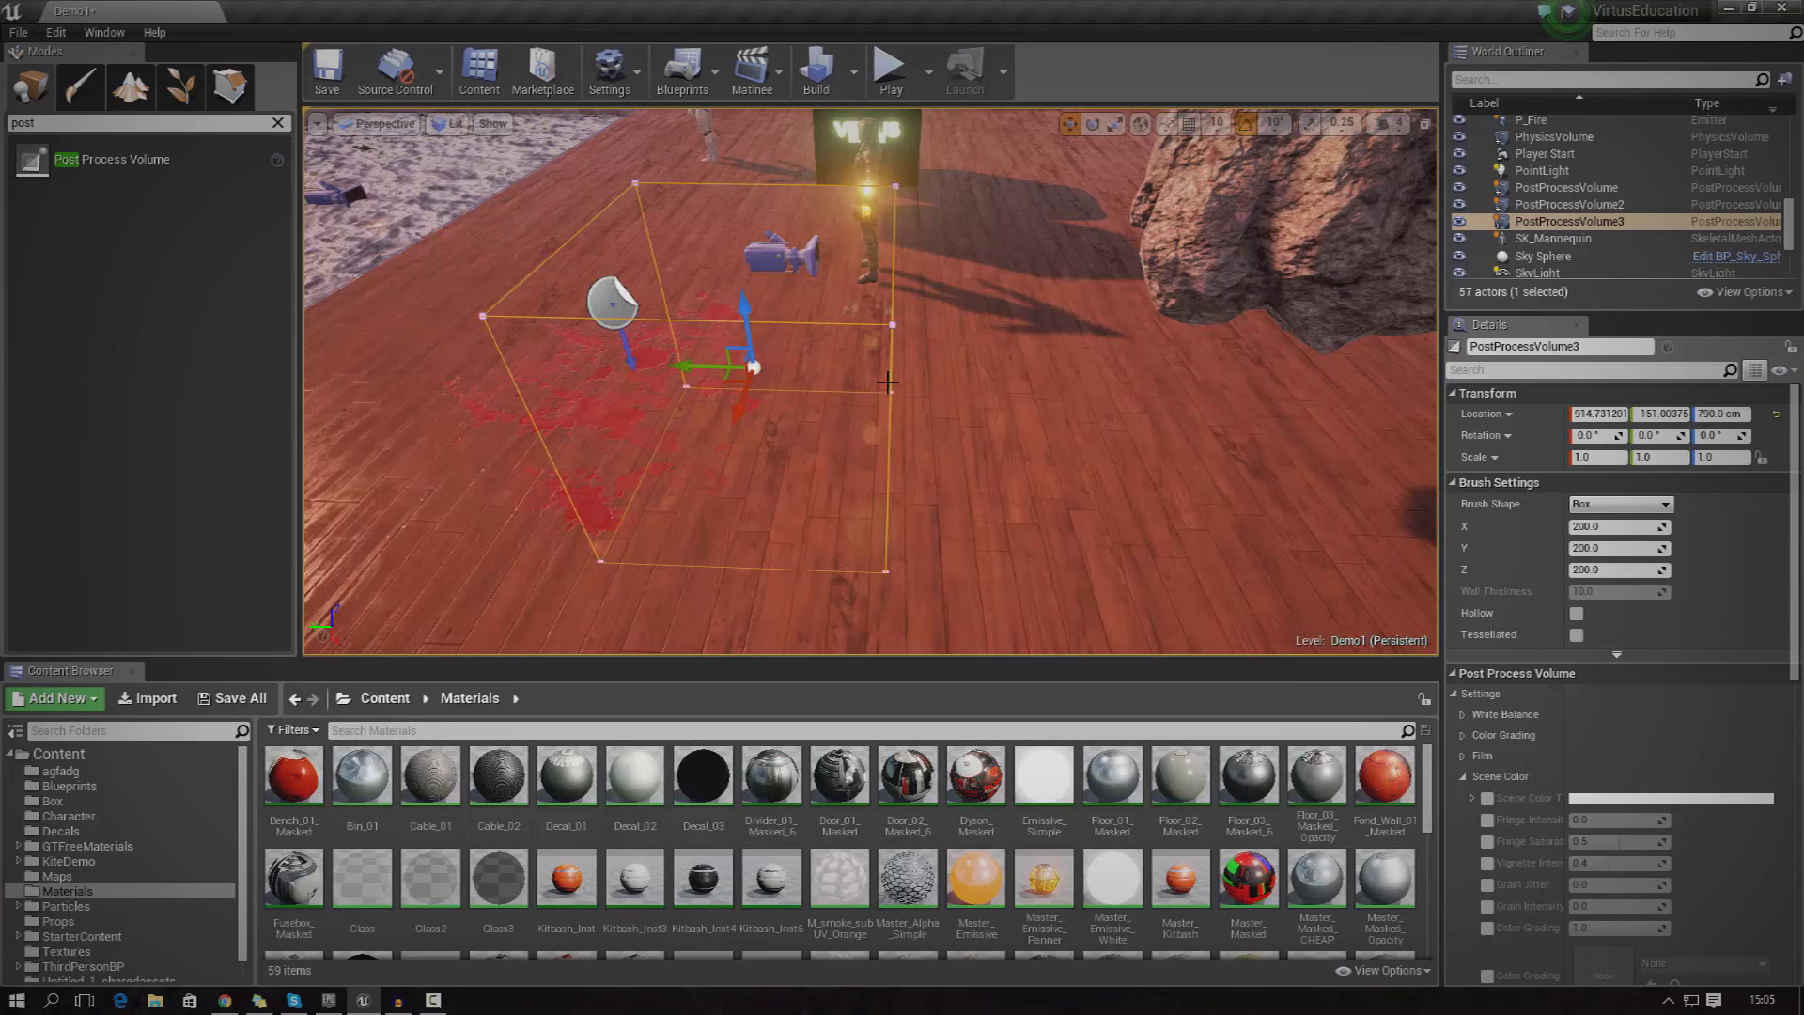
{"action": "right_click_drag", "start_coordinate": [888, 382], "coordinate": [839, 352]}
{"action": "left_click", "coordinate": [1079, 275]}
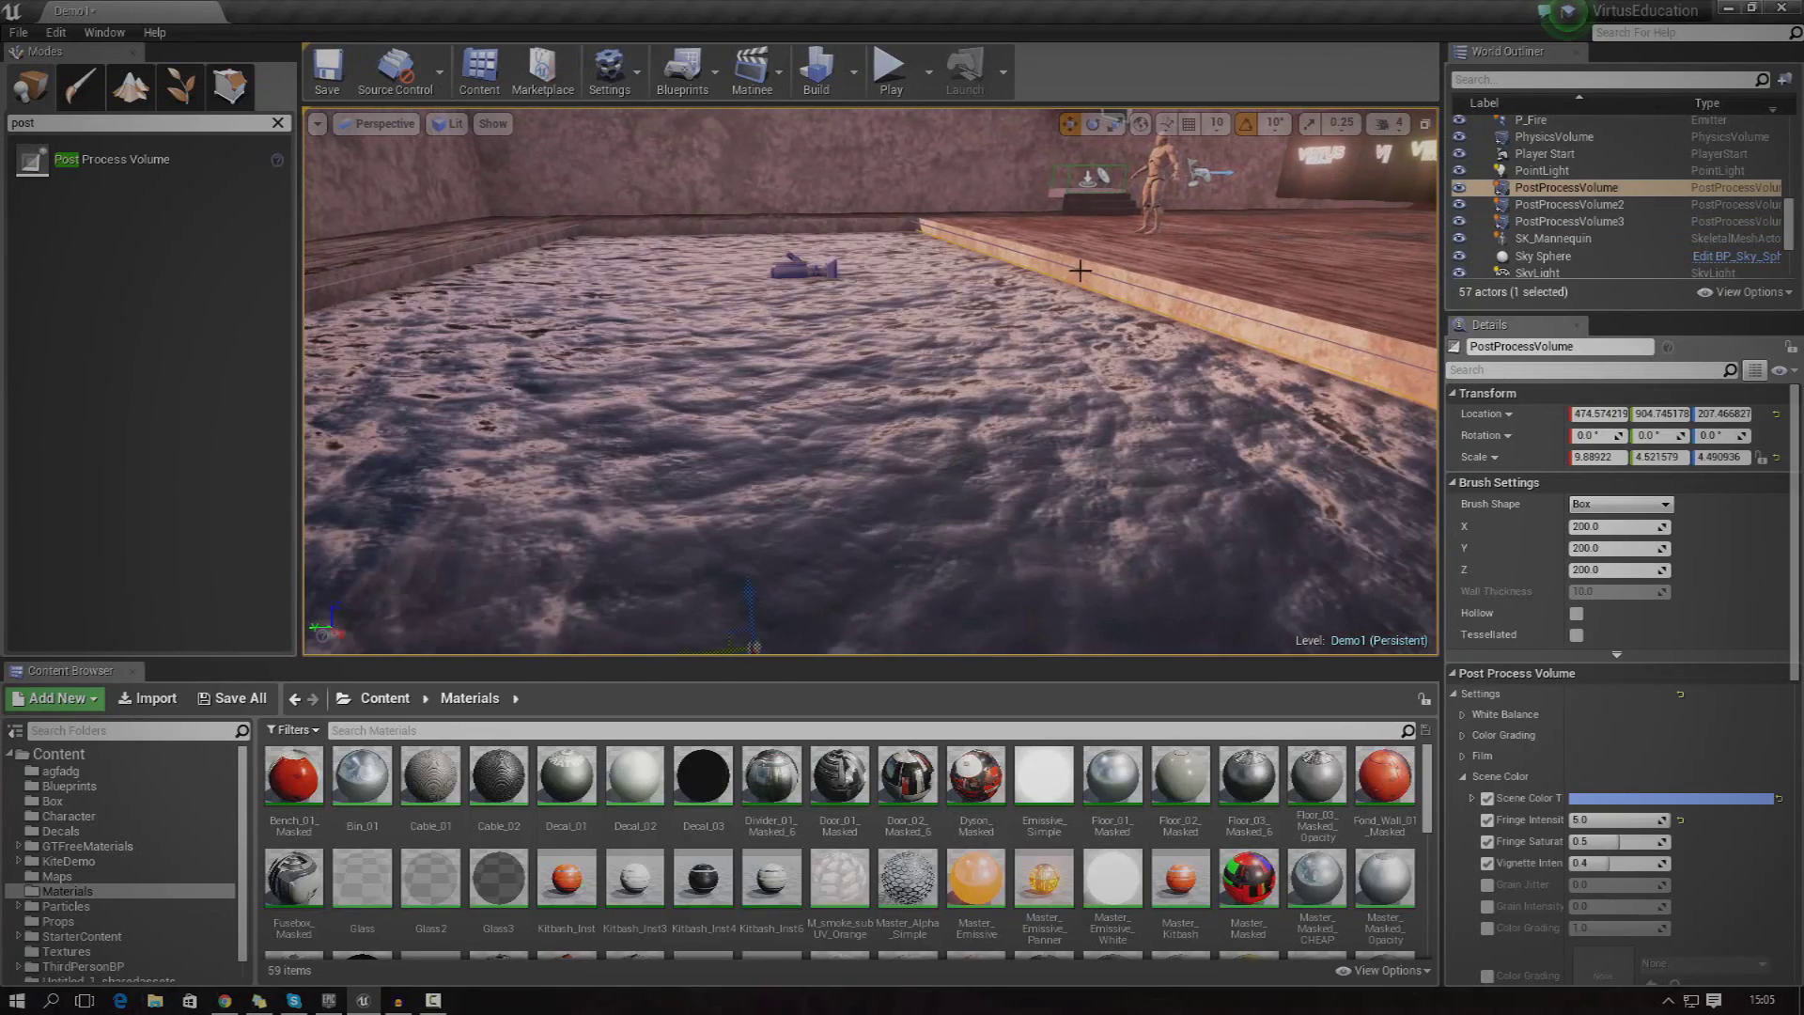
{"action": "left_click", "coordinate": [1080, 269]}
{"action": "right_click_drag", "start_coordinate": [1080, 268], "coordinate": [1194, 423]}
{"action": "right_click_drag", "start_coordinate": [935, 442], "coordinate": [921, 427]}
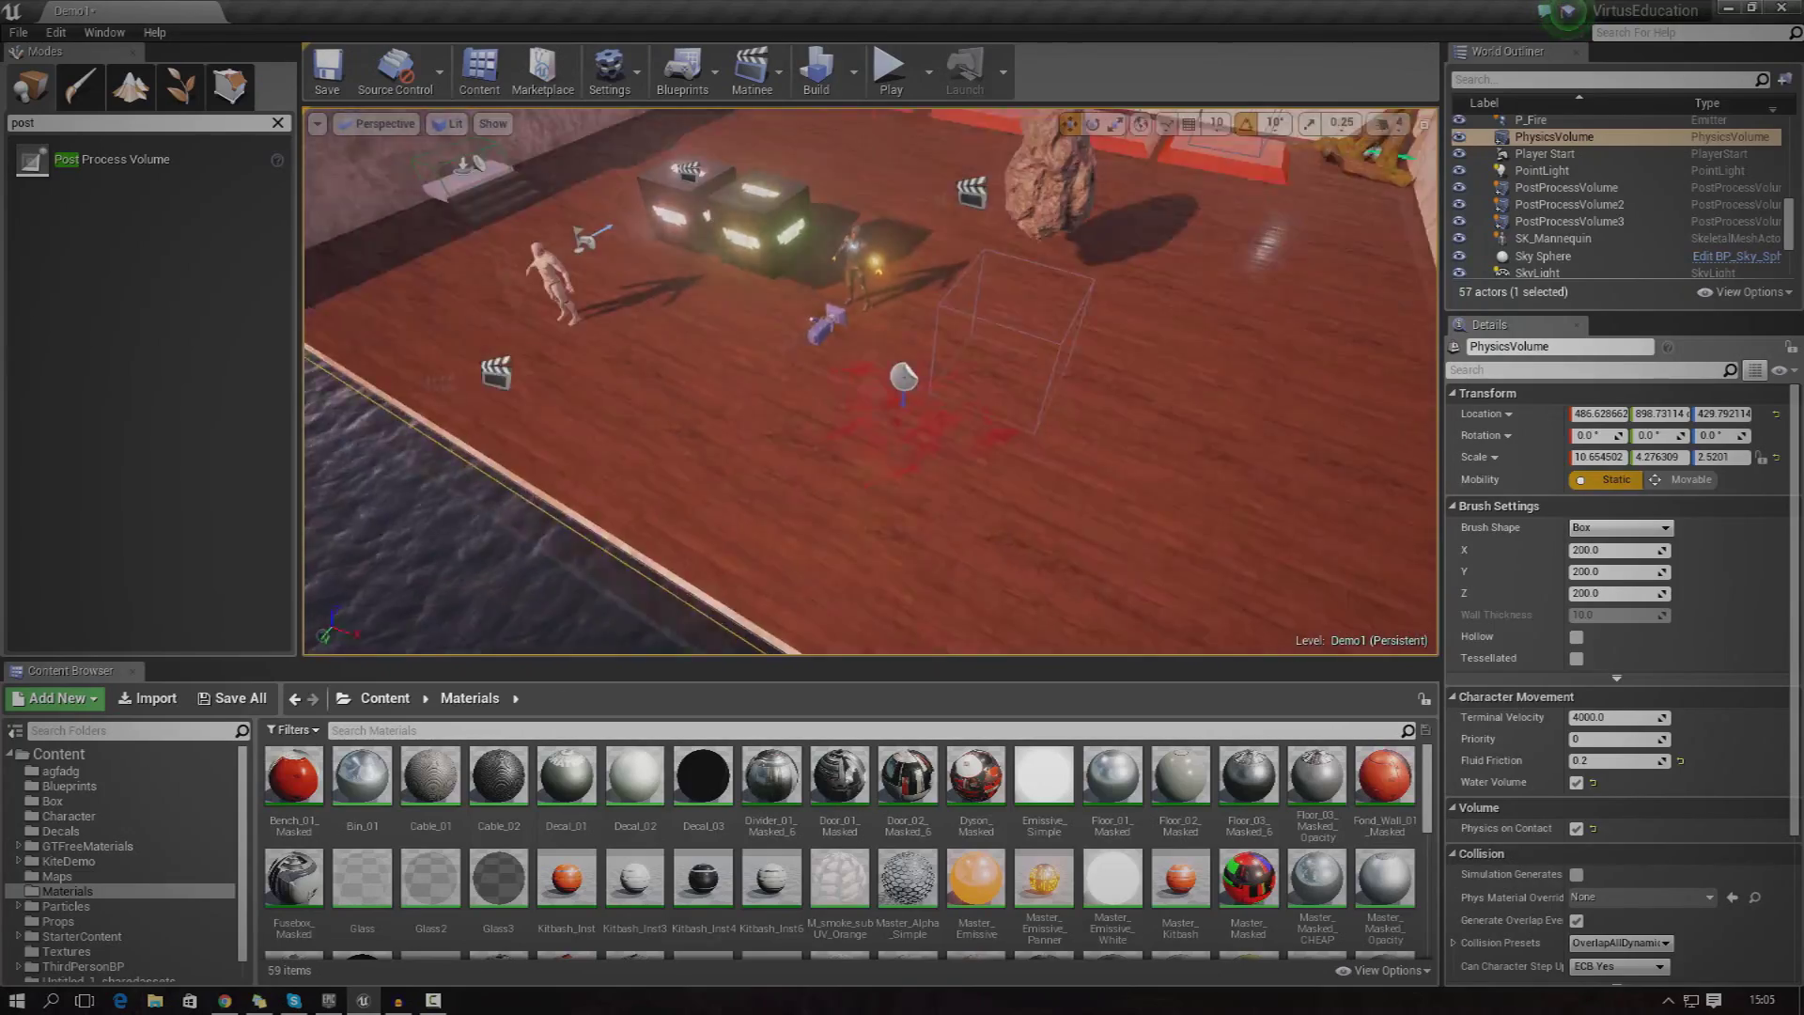
{"action": "left_click", "coordinate": [968, 406]}
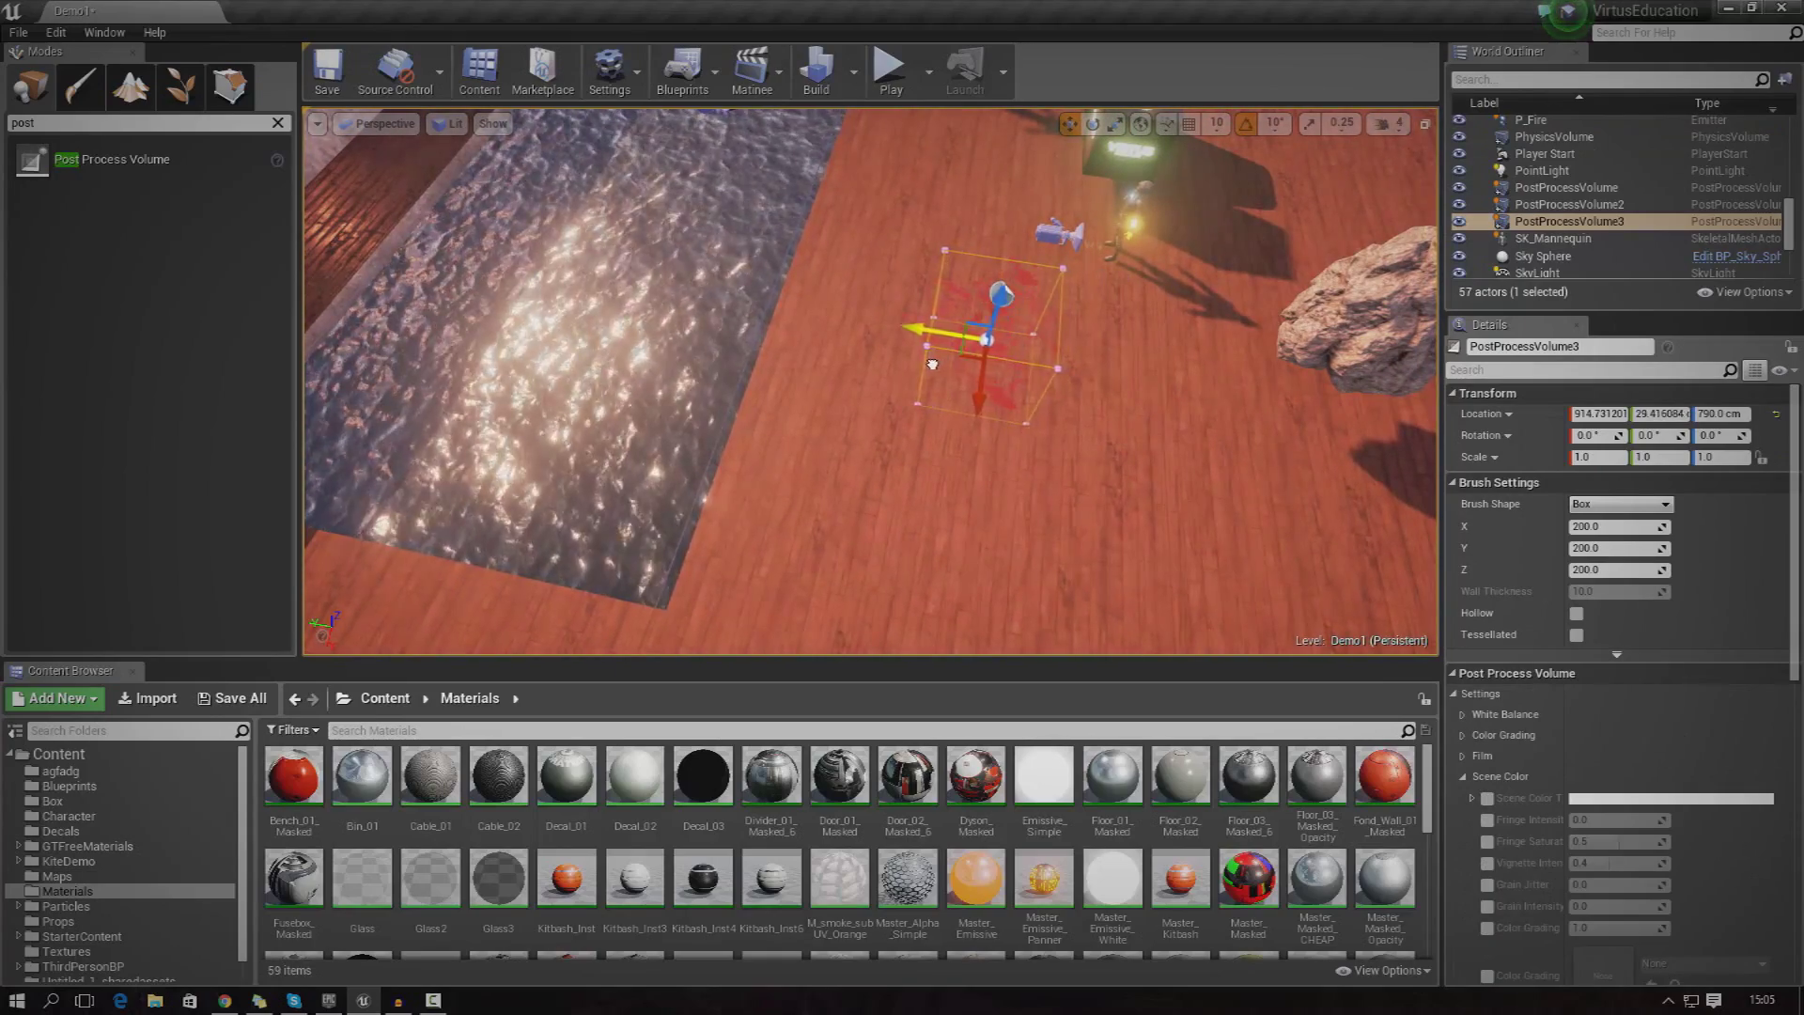
{"action": "right_click_drag", "start_coordinate": [987, 356], "coordinate": [1072, 390]}
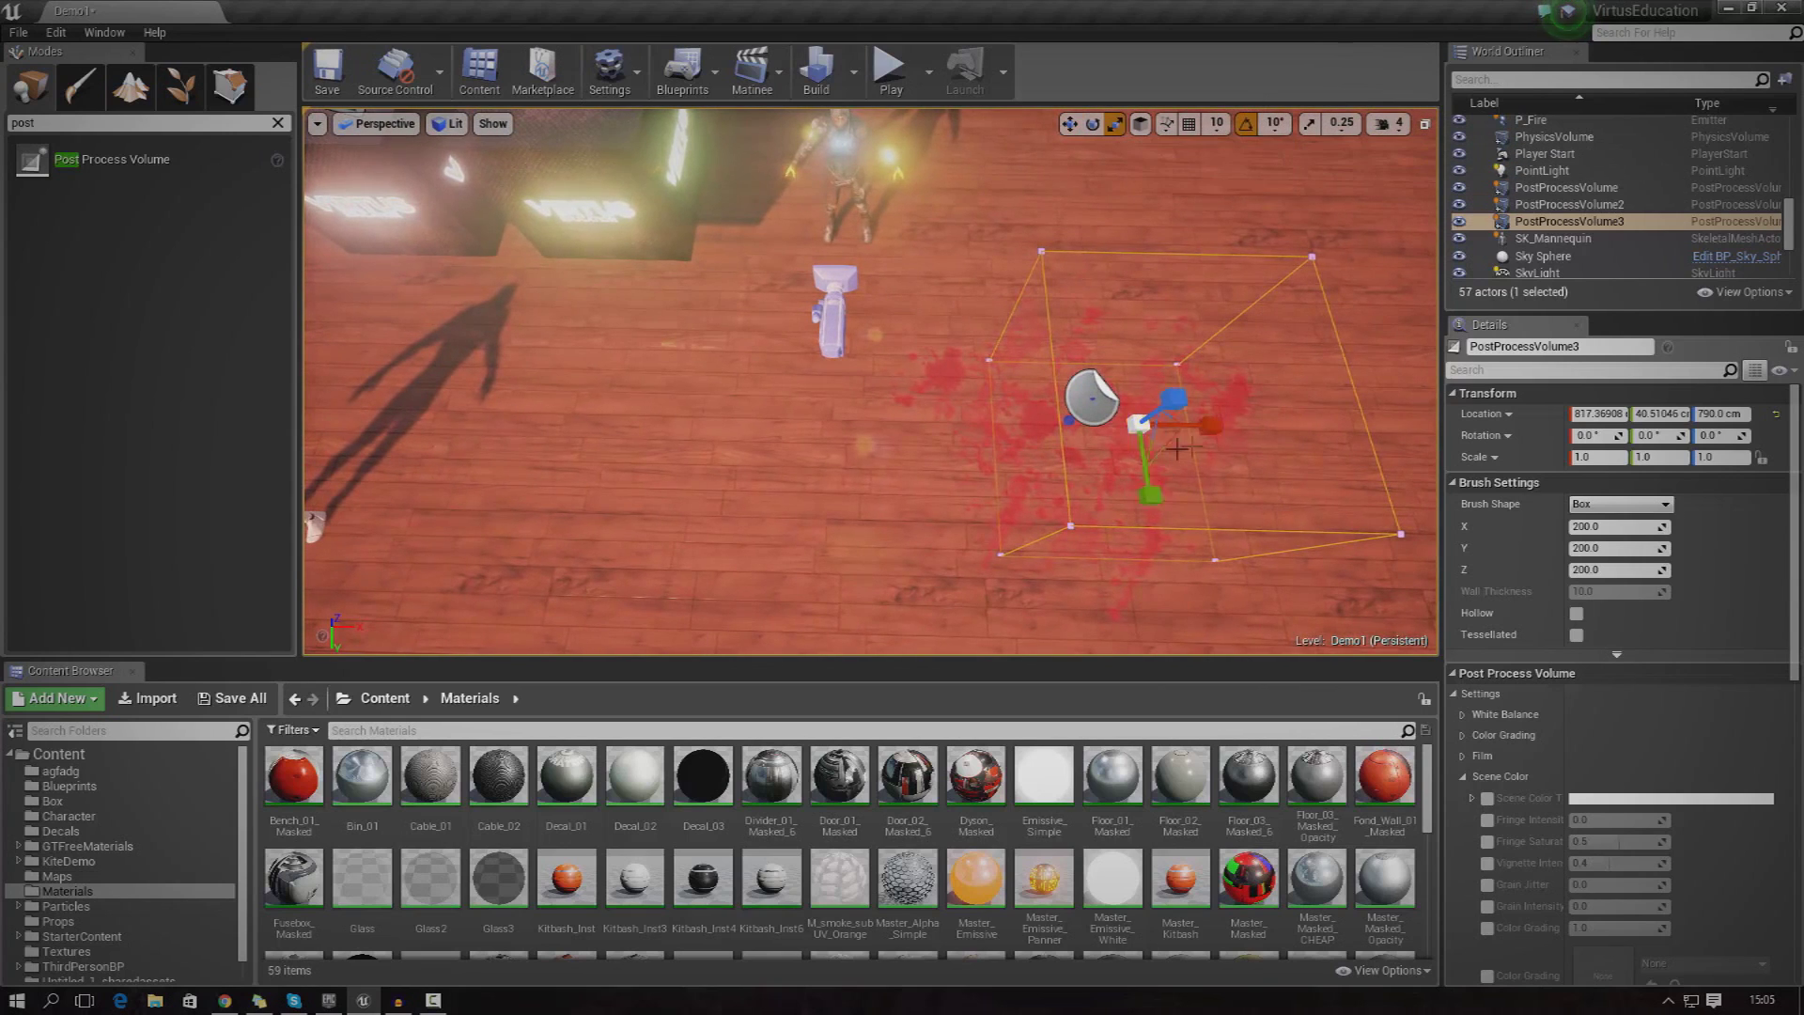
Scale the new post process volume to about 3.16 in X and 2.0 in Y.
{"action": "left_click_drag", "start_coordinate": [1208, 426], "coordinate": [1391, 430]}
{"action": "left_click_drag", "start_coordinate": [1144, 494], "coordinate": [1153, 578]}
{"action": "right_click_drag", "start_coordinate": [1153, 578], "coordinate": [912, 434]}
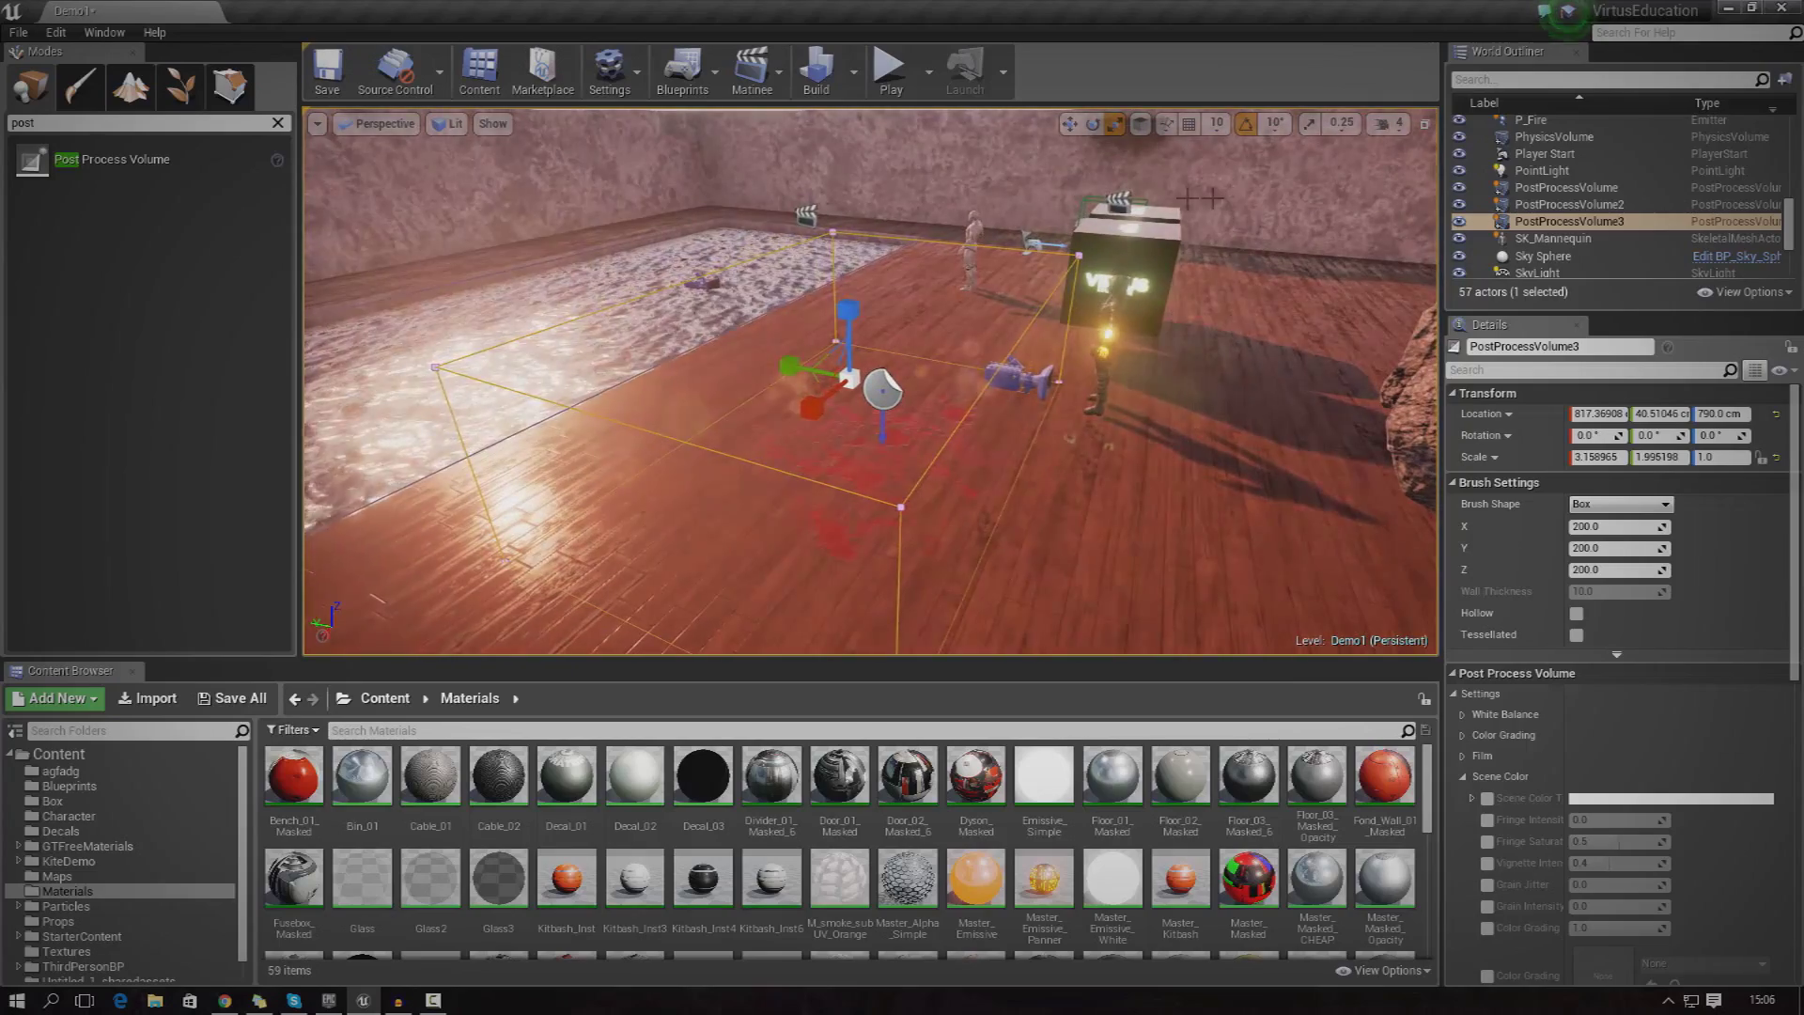
{"action": "key", "text": "w"}
{"action": "right_click_drag", "start_coordinate": [1031, 399], "coordinate": [1043, 329]}
{"action": "key", "text": "s"}
{"action": "mouse_move", "coordinate": [921, 362]}
{"action": "right_mouse_down"}
{"action": "mouse_move", "coordinate": [958, 357]}
{"action": "mouse_move", "coordinate": [902, 369]}
{"action": "right_mouse_up"}
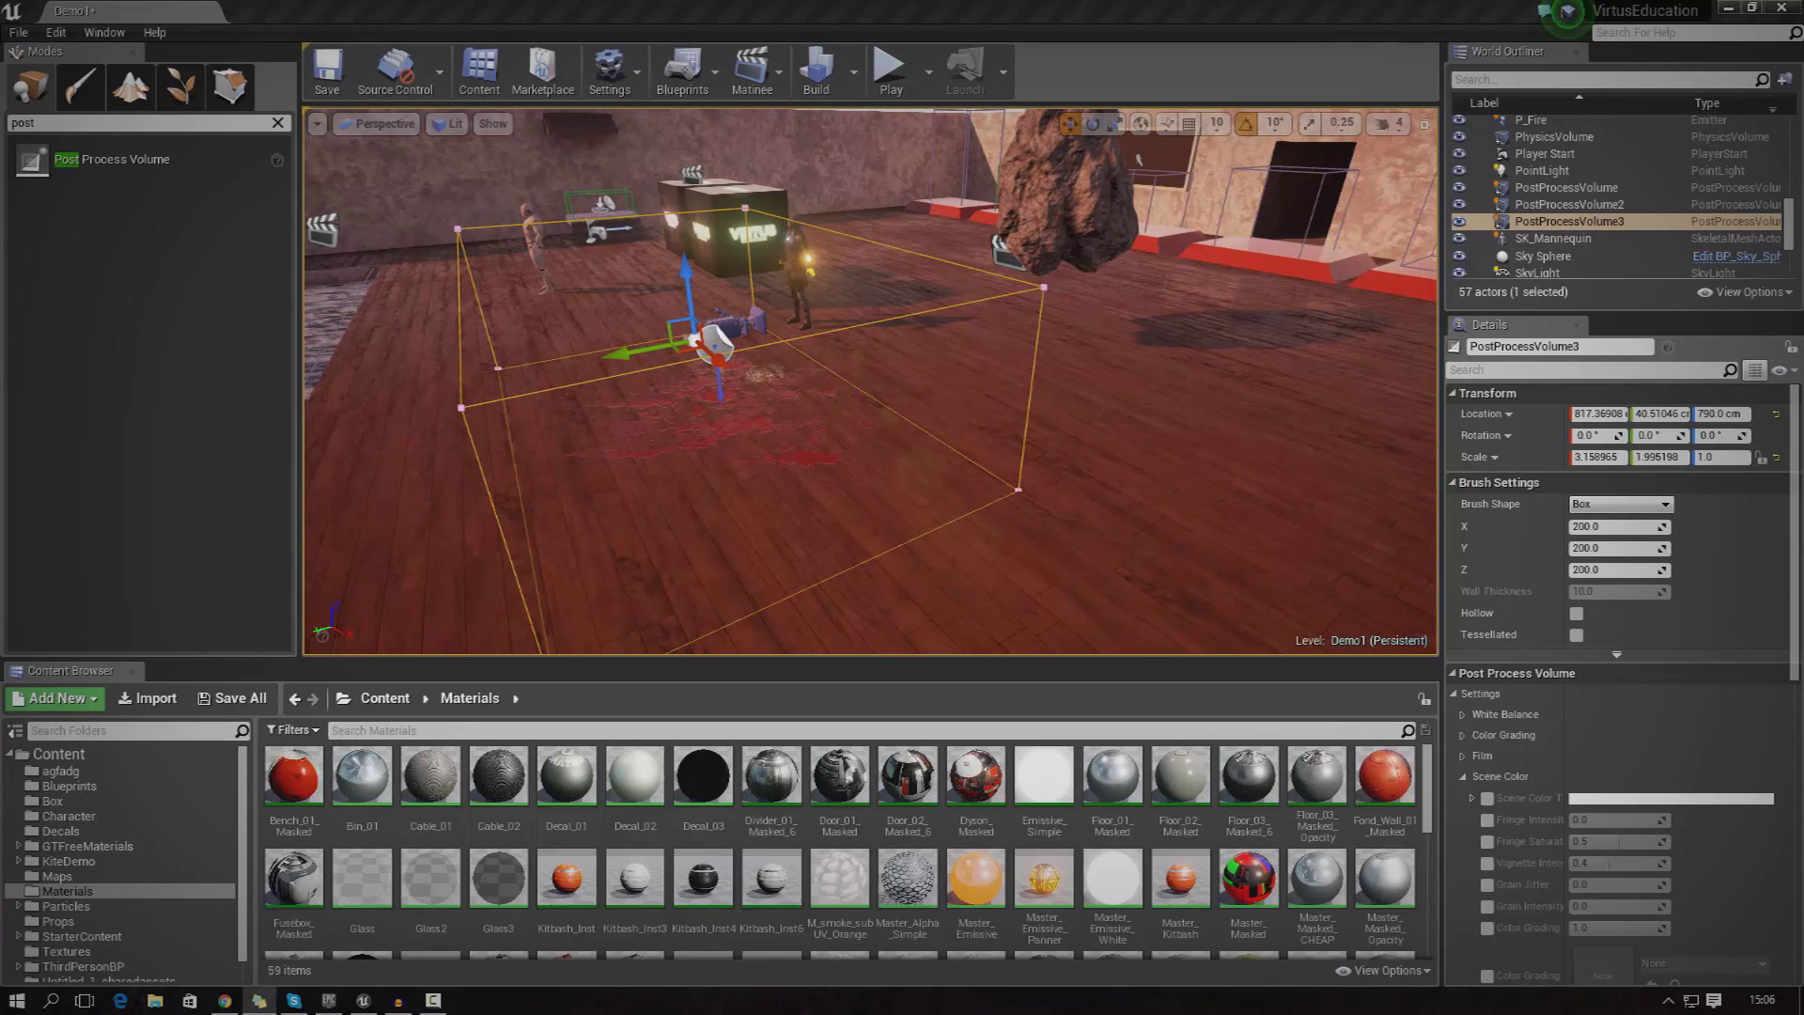
{"action": "right_click_drag", "start_coordinate": [1255, 321], "coordinate": [1184, 357]}
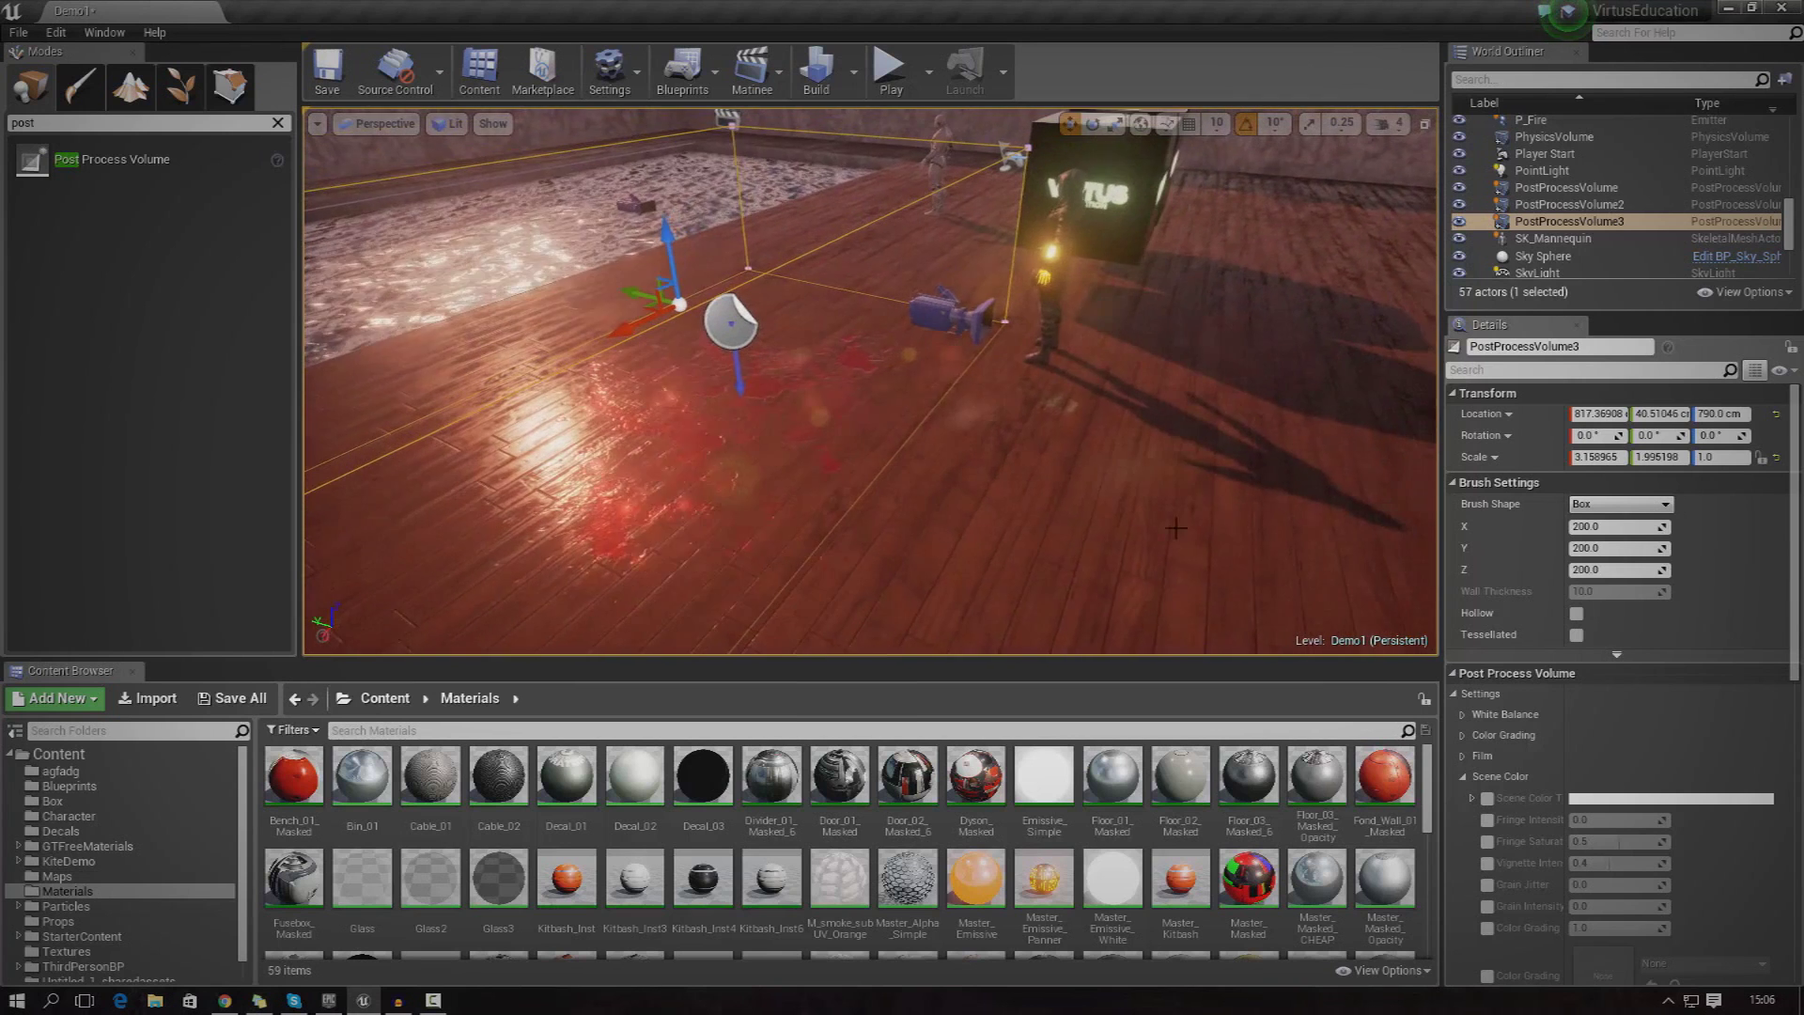
Expand the new volume's Film post-process settings and enable the Tint override.
{"action": "left_click", "coordinate": [1463, 776]}
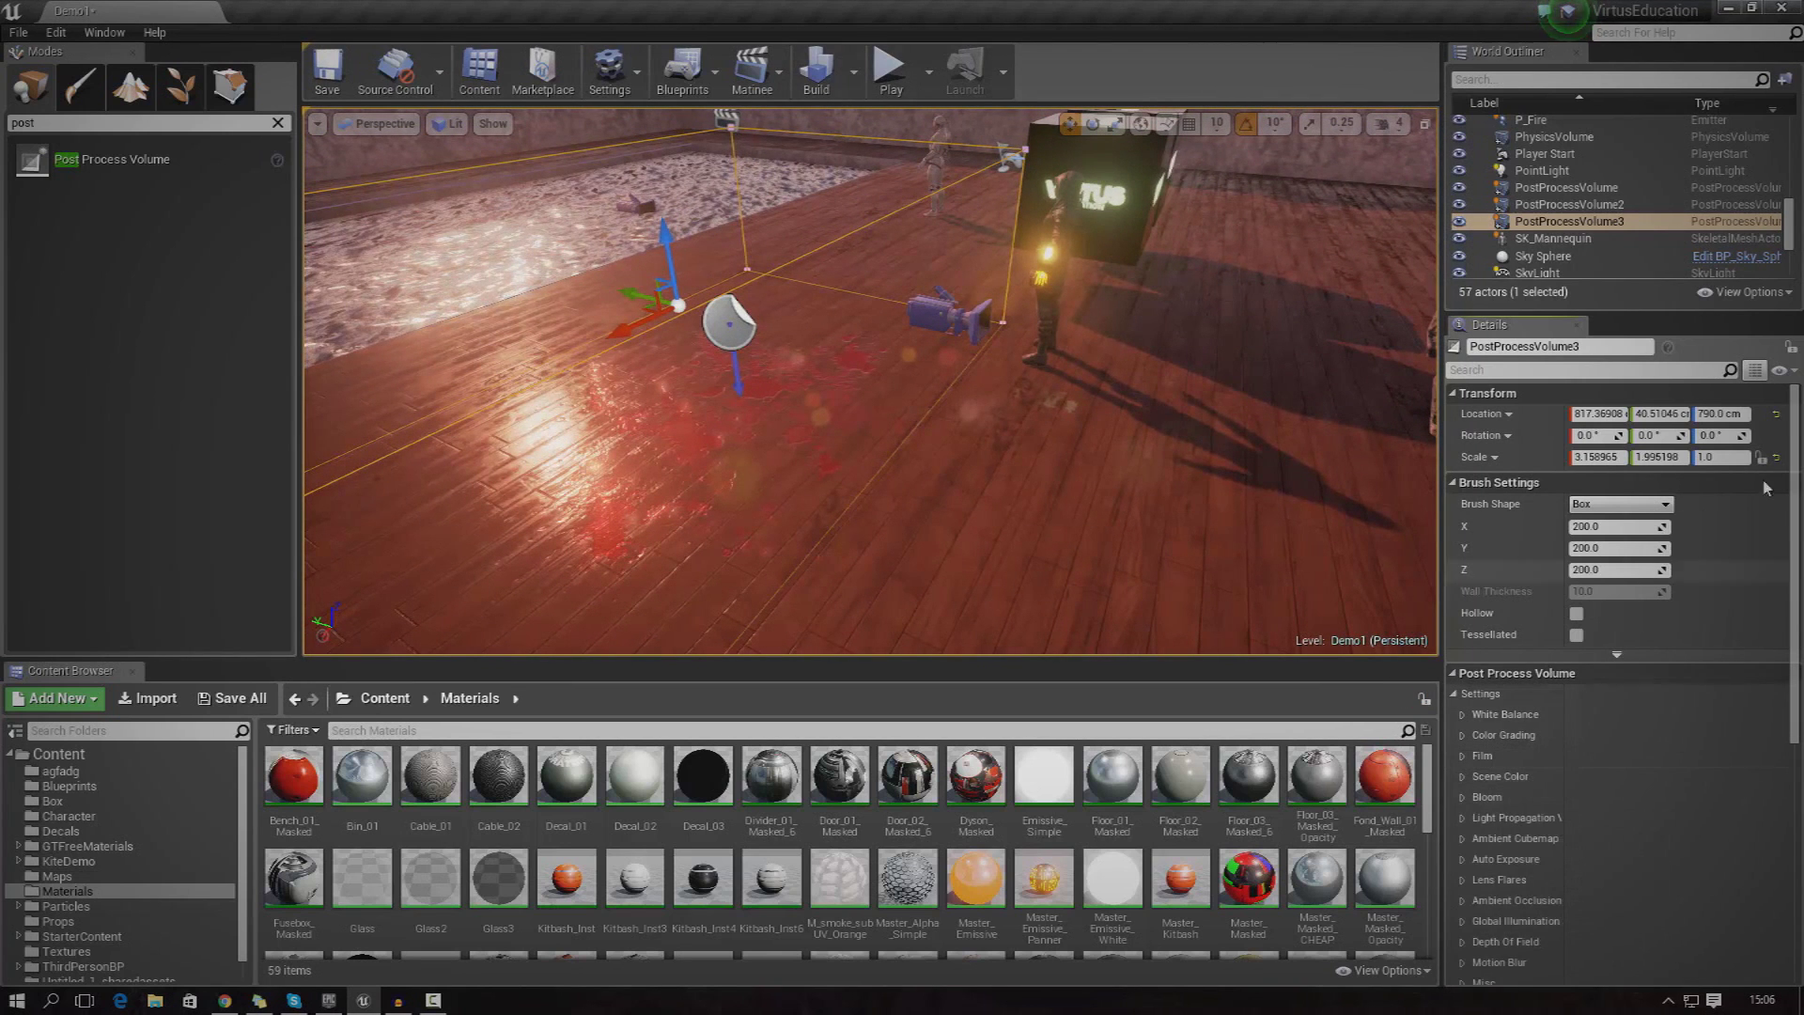
{"action": "left_click", "coordinate": [1464, 759]}
{"action": "left_click", "coordinate": [1463, 758]}
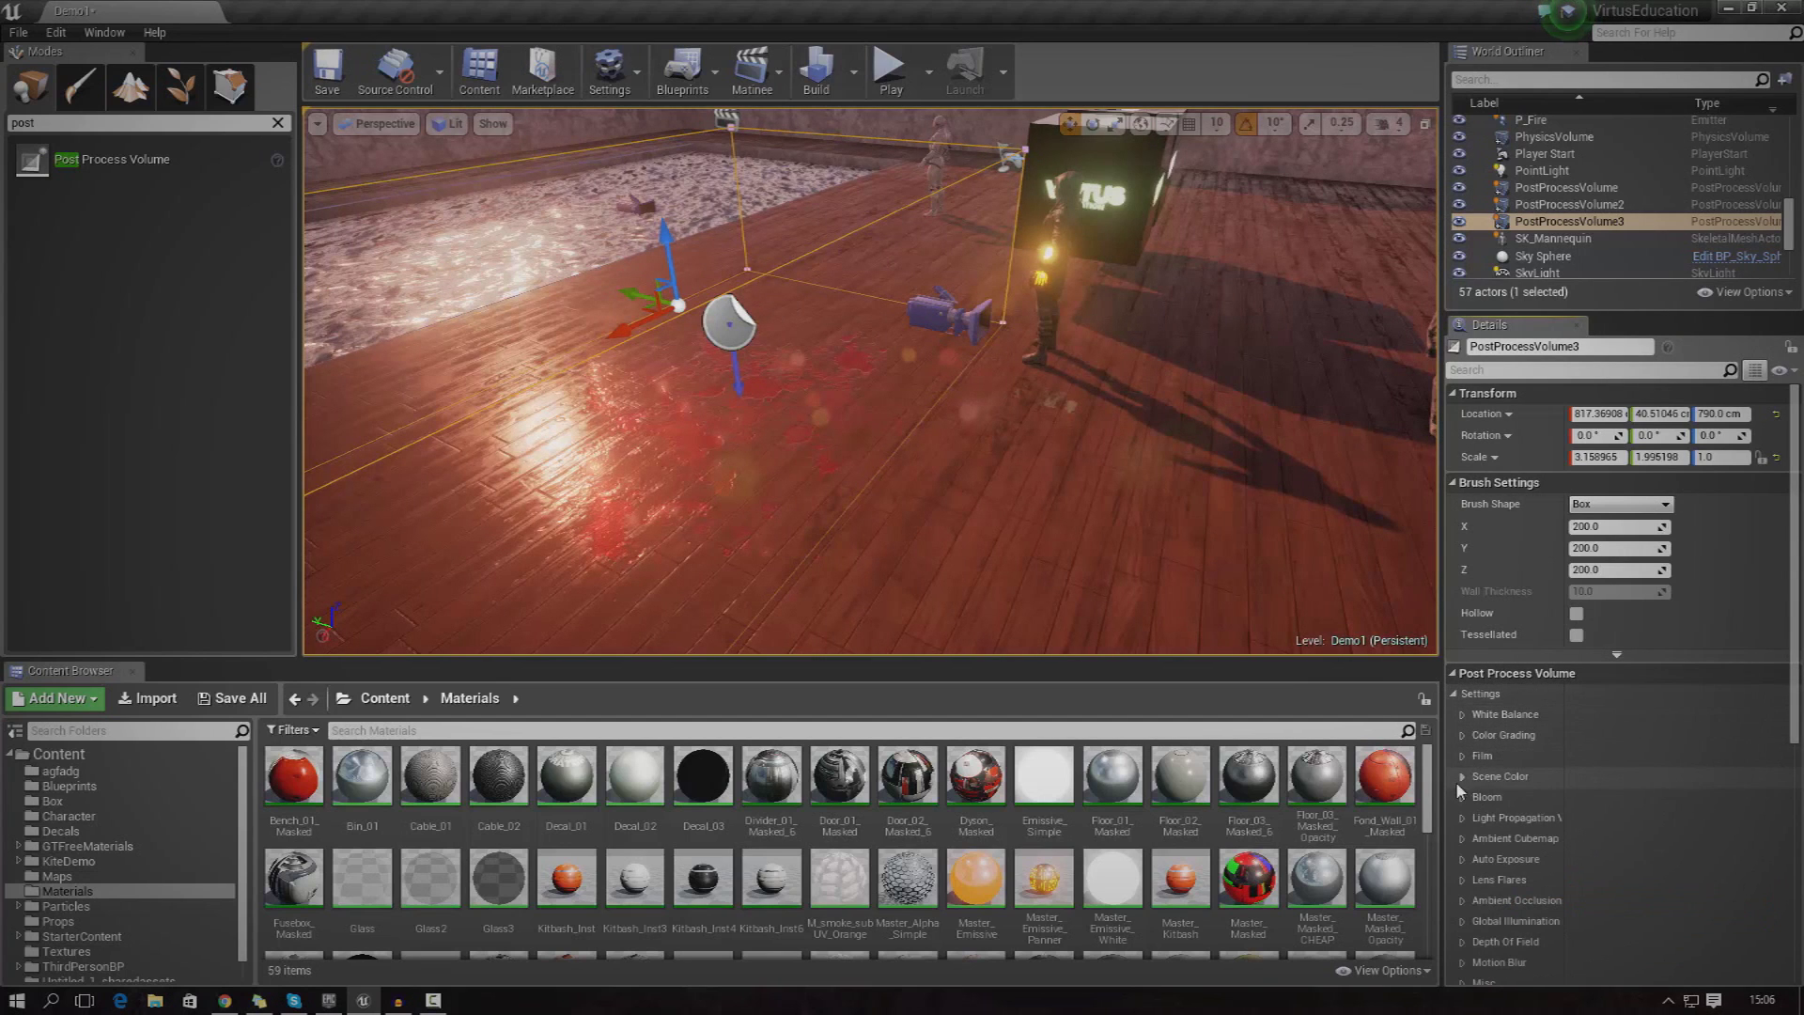
{"action": "left_click", "coordinate": [1461, 699]}
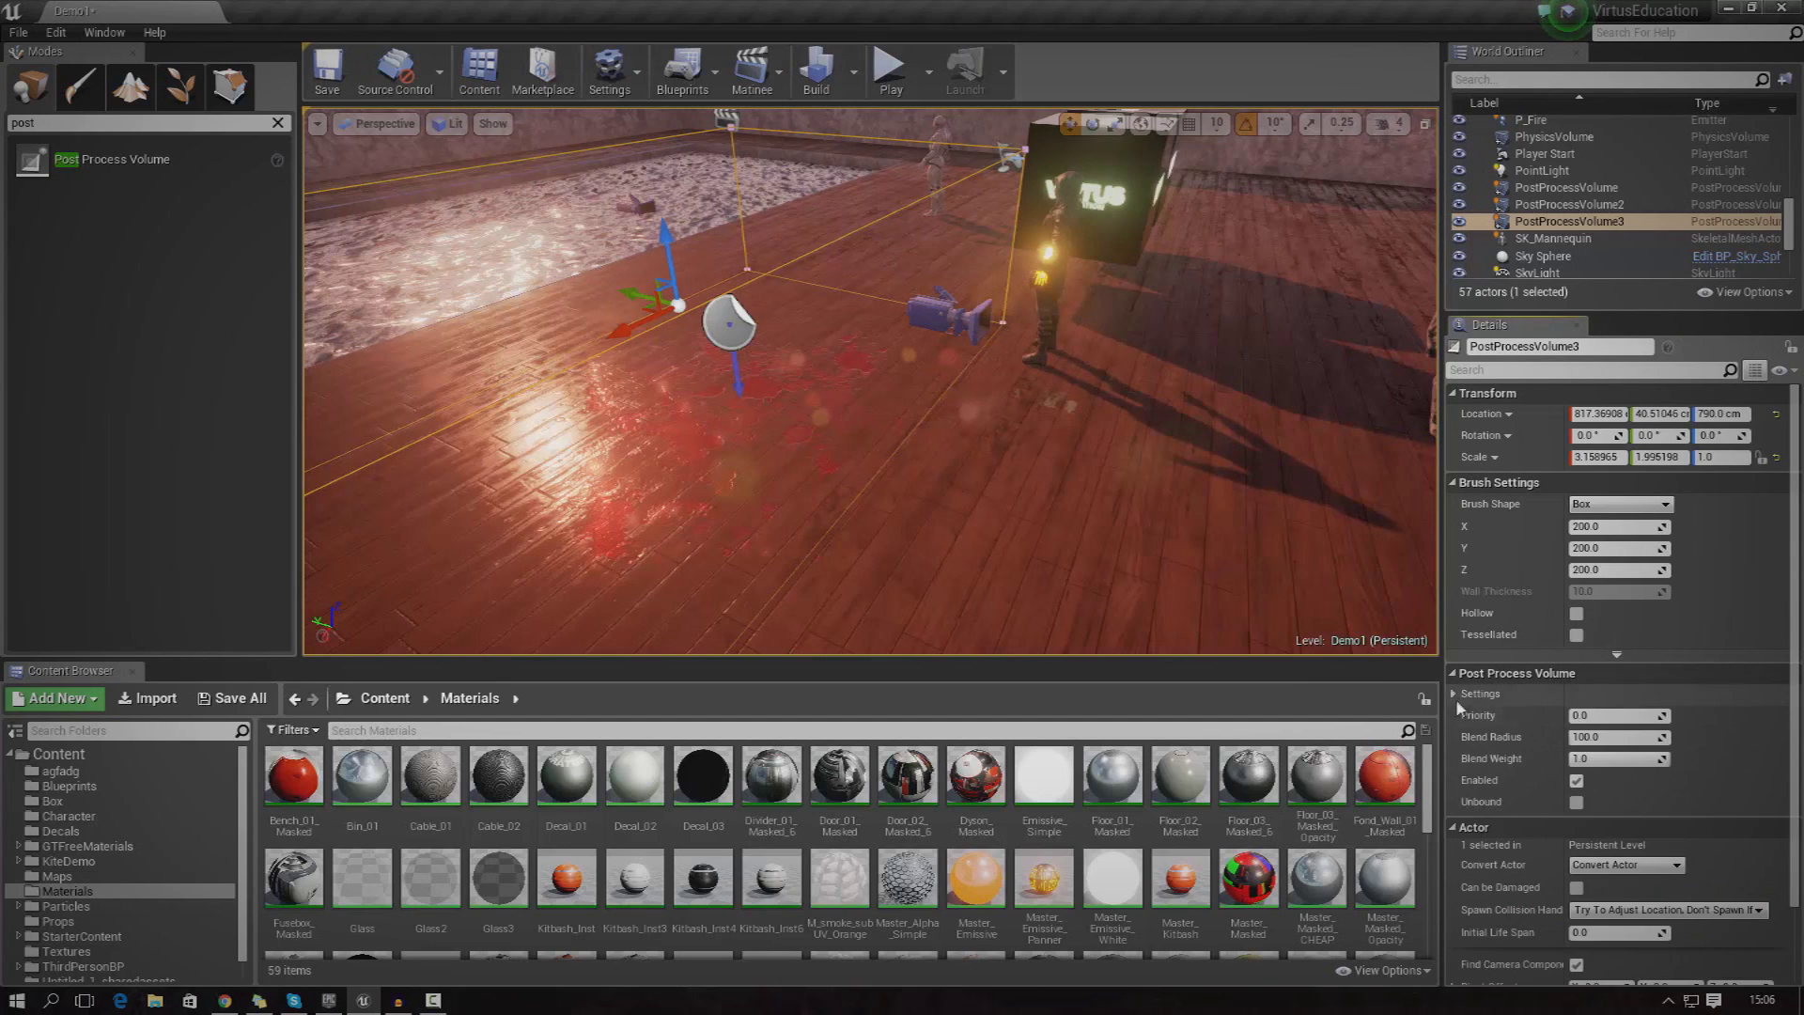
{"action": "left_click", "coordinate": [1456, 695]}
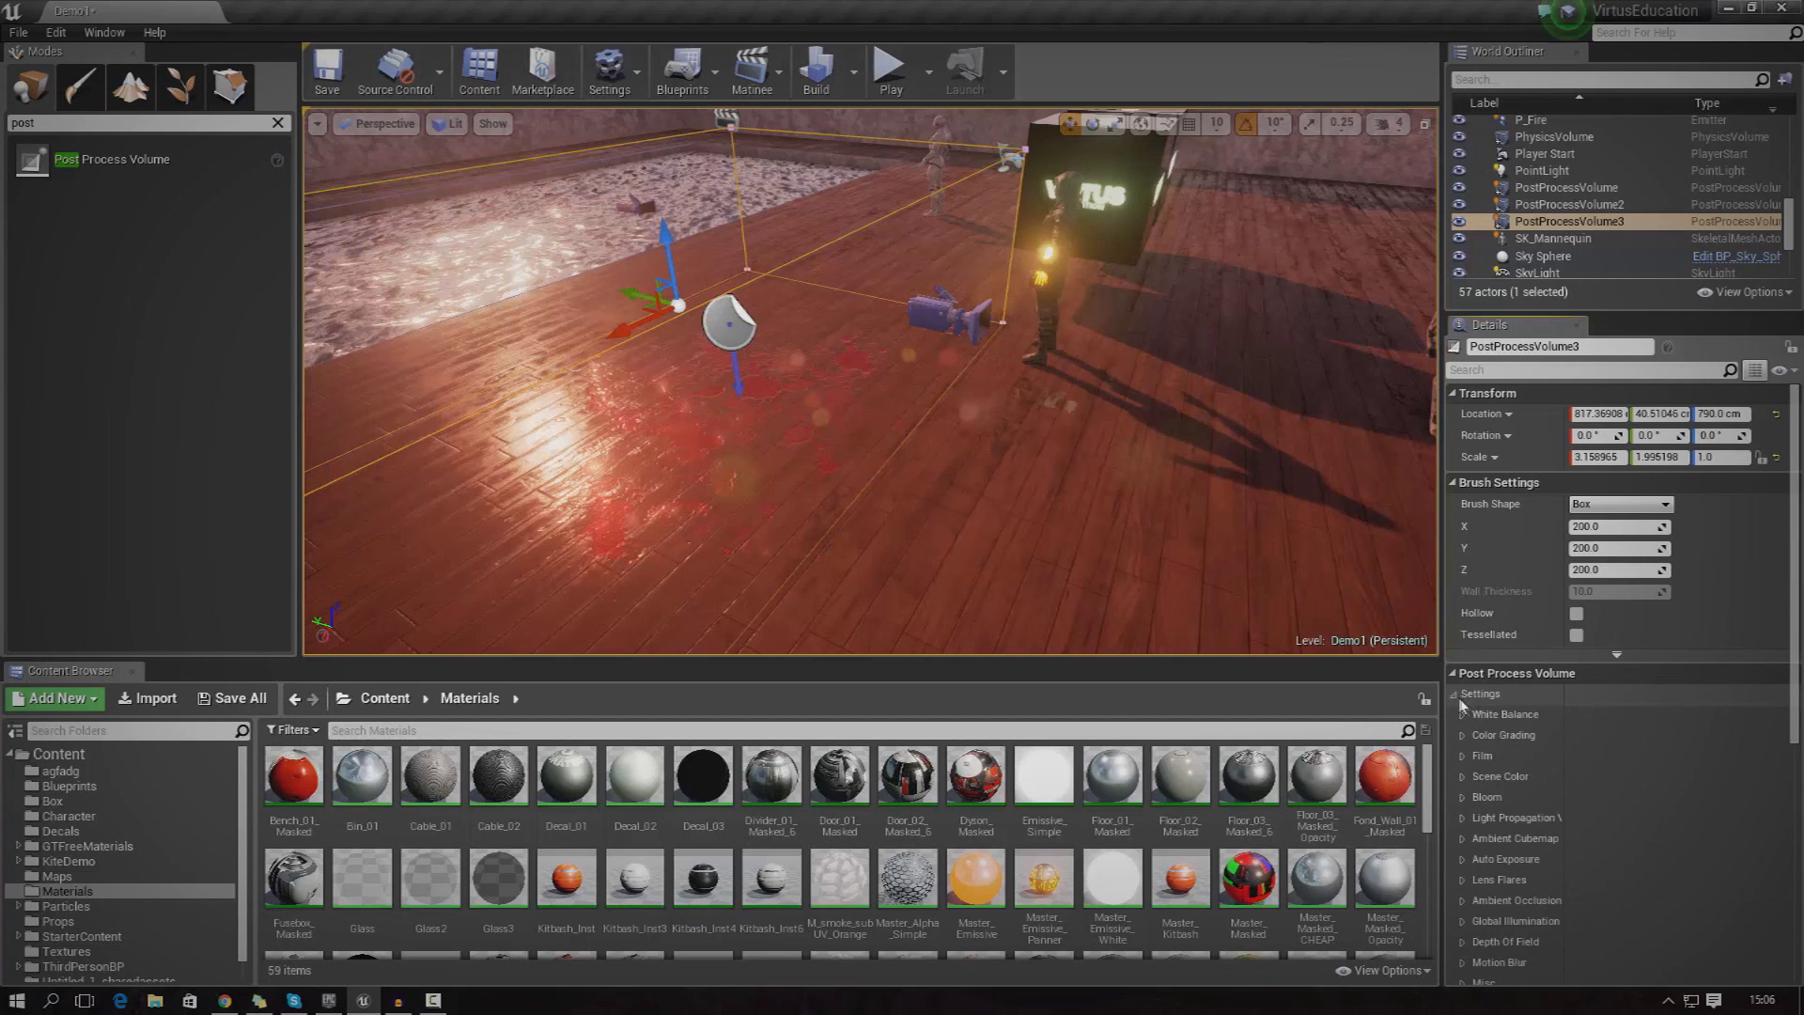
{"action": "left_click", "coordinate": [1464, 756]}
{"action": "scroll", "coordinate": [1476, 761], "scroll_direction": "down", "scroll_amount": 1}
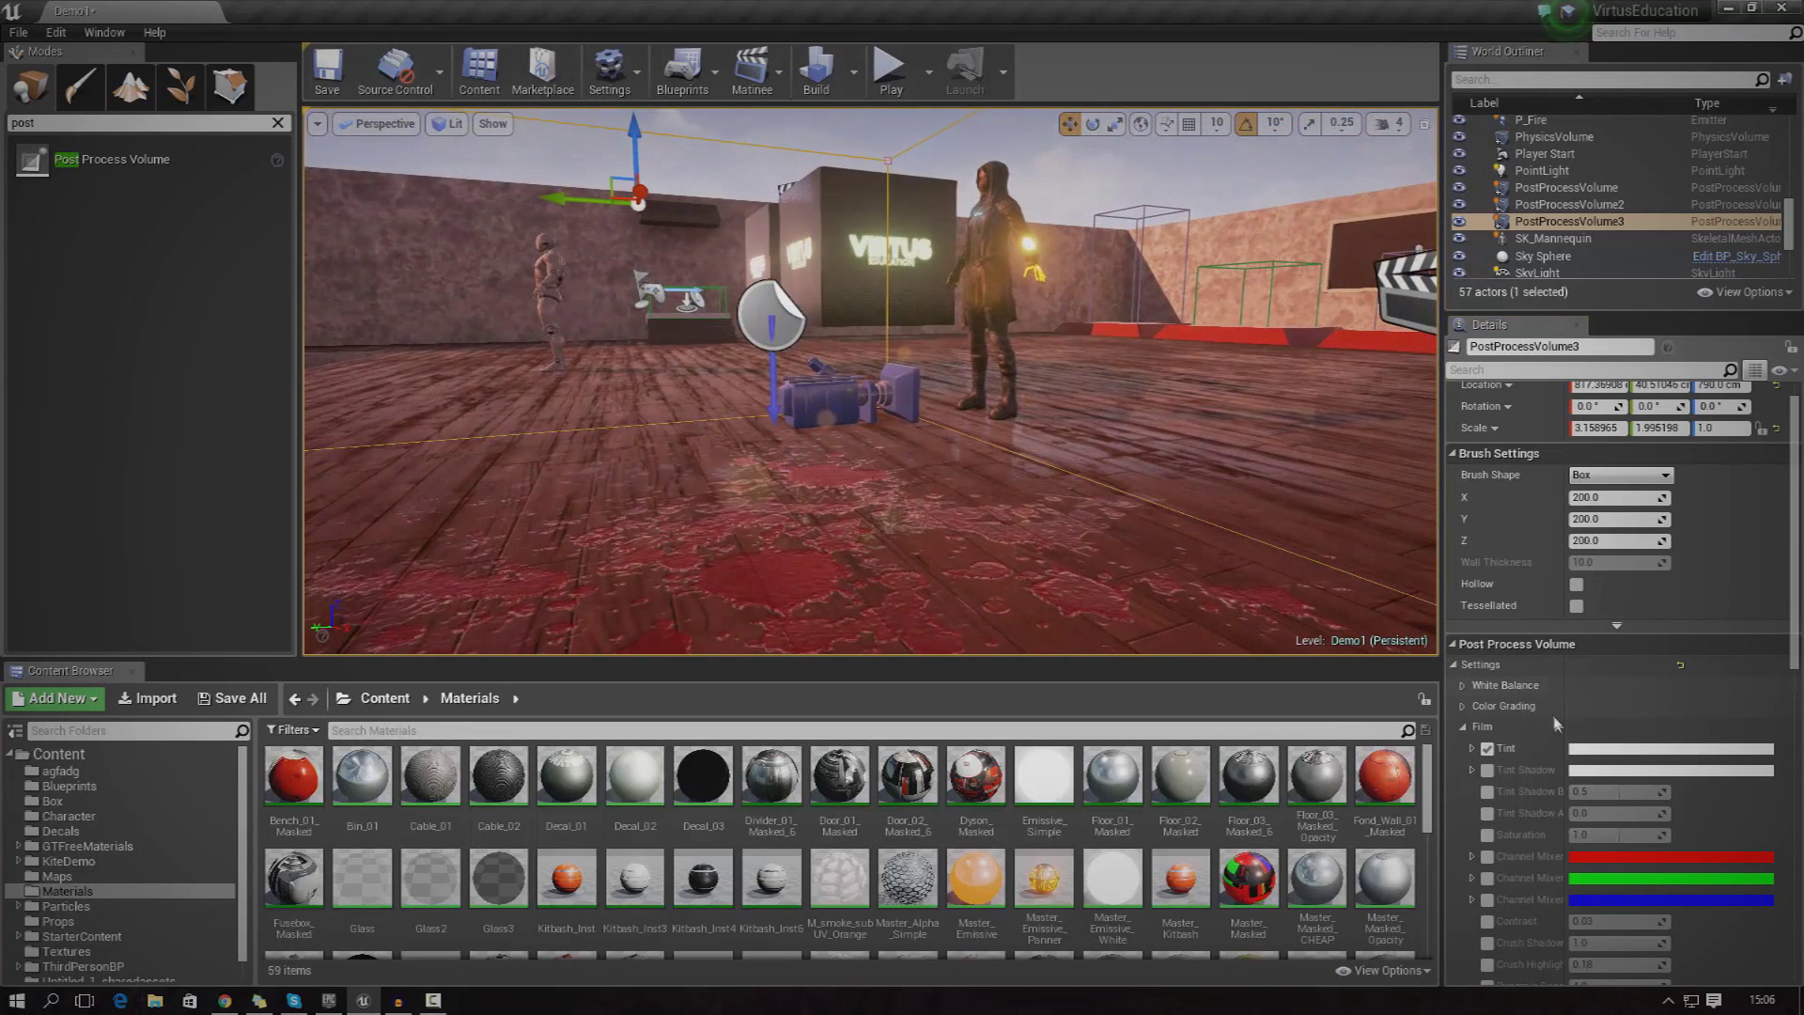
Set the Film Tint to a light red of R 1.0, G 0.542, B 0.475 and view the tinted area.
{"action": "left_click", "coordinate": [1603, 760]}
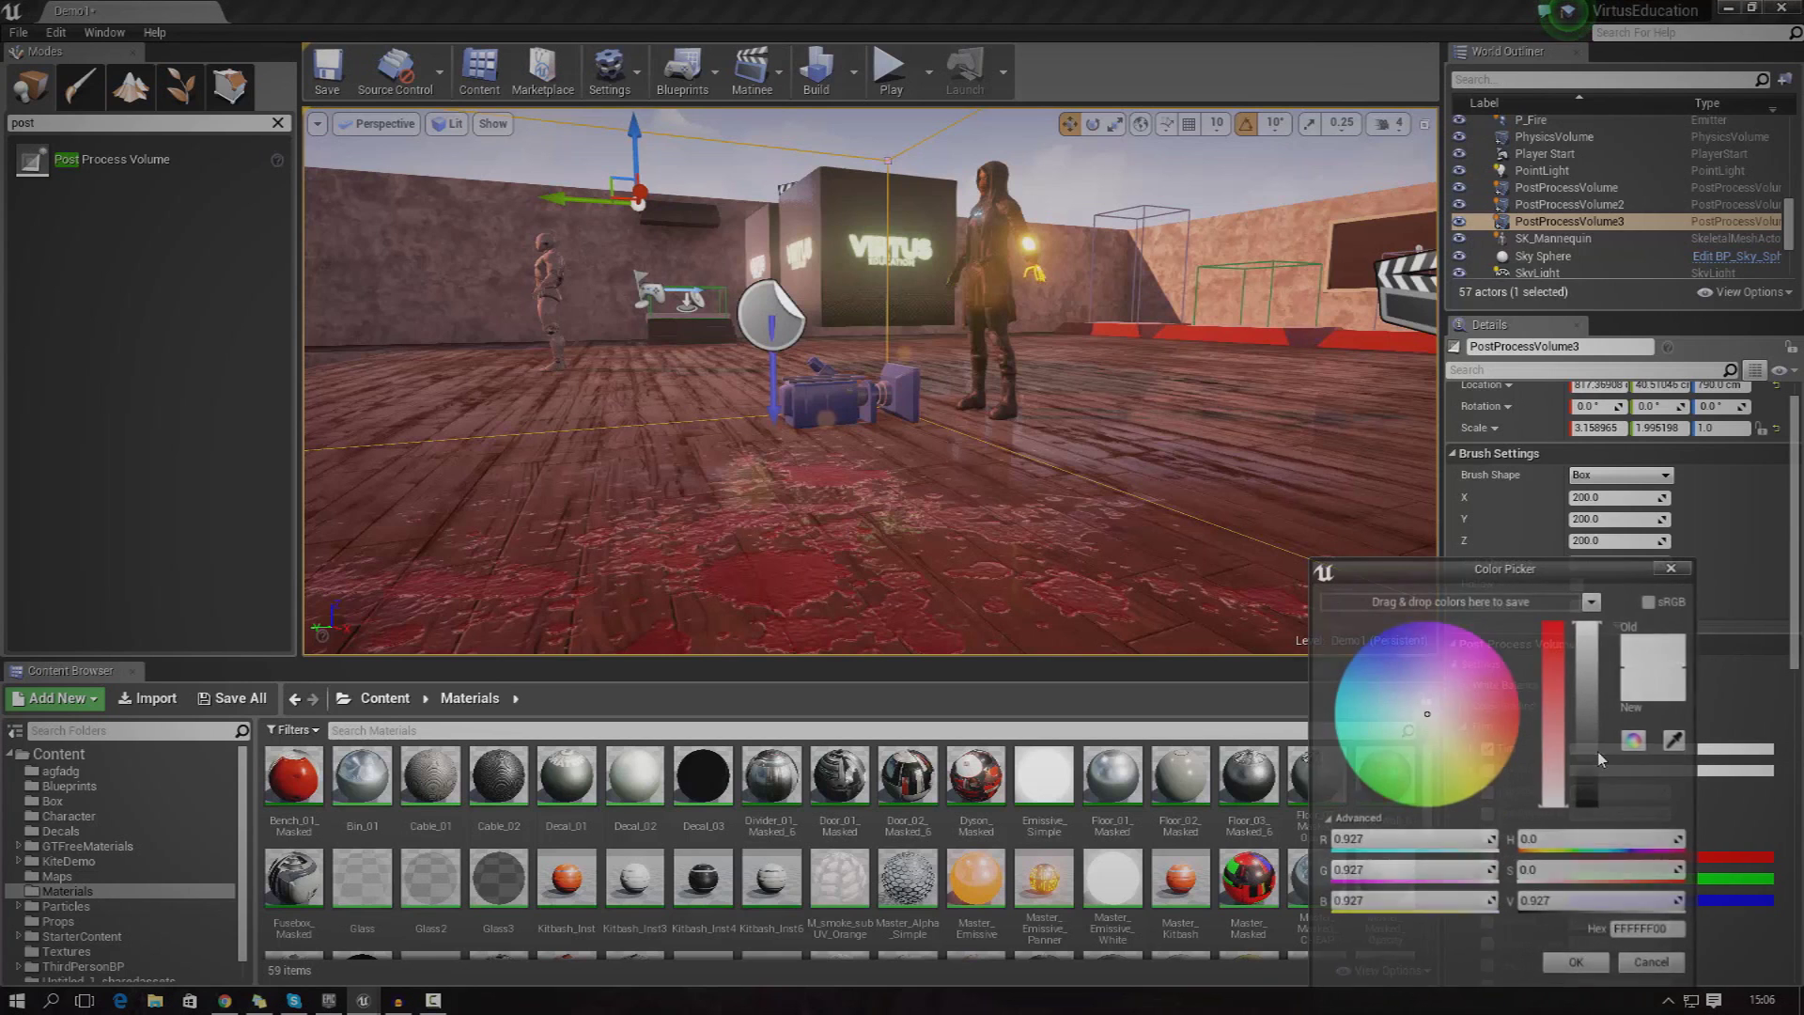
{"action": "mouse_move", "coordinate": [1447, 719]}
{"action": "left_mouse_down"}
{"action": "mouse_move", "coordinate": [1430, 683]}
{"action": "mouse_move", "coordinate": [1390, 669]}
{"action": "mouse_move", "coordinate": [1361, 724]}
{"action": "mouse_move", "coordinate": [1380, 772]}
{"action": "mouse_move", "coordinate": [1443, 801]}
{"action": "mouse_move", "coordinate": [1494, 766]}
{"action": "mouse_move", "coordinate": [1515, 716]}
{"action": "mouse_move", "coordinate": [1459, 646]}
{"action": "mouse_move", "coordinate": [1385, 647]}
{"action": "mouse_move", "coordinate": [1357, 817]}
{"action": "mouse_move", "coordinate": [1379, 763]}
{"action": "mouse_move", "coordinate": [1318, 707]}
{"action": "mouse_move", "coordinate": [1454, 682]}
{"action": "mouse_move", "coordinate": [1524, 724]}
{"action": "mouse_move", "coordinate": [1494, 672]}
{"action": "mouse_move", "coordinate": [1434, 713]}
{"action": "mouse_move", "coordinate": [1526, 725]}
{"action": "left_mouse_up"}
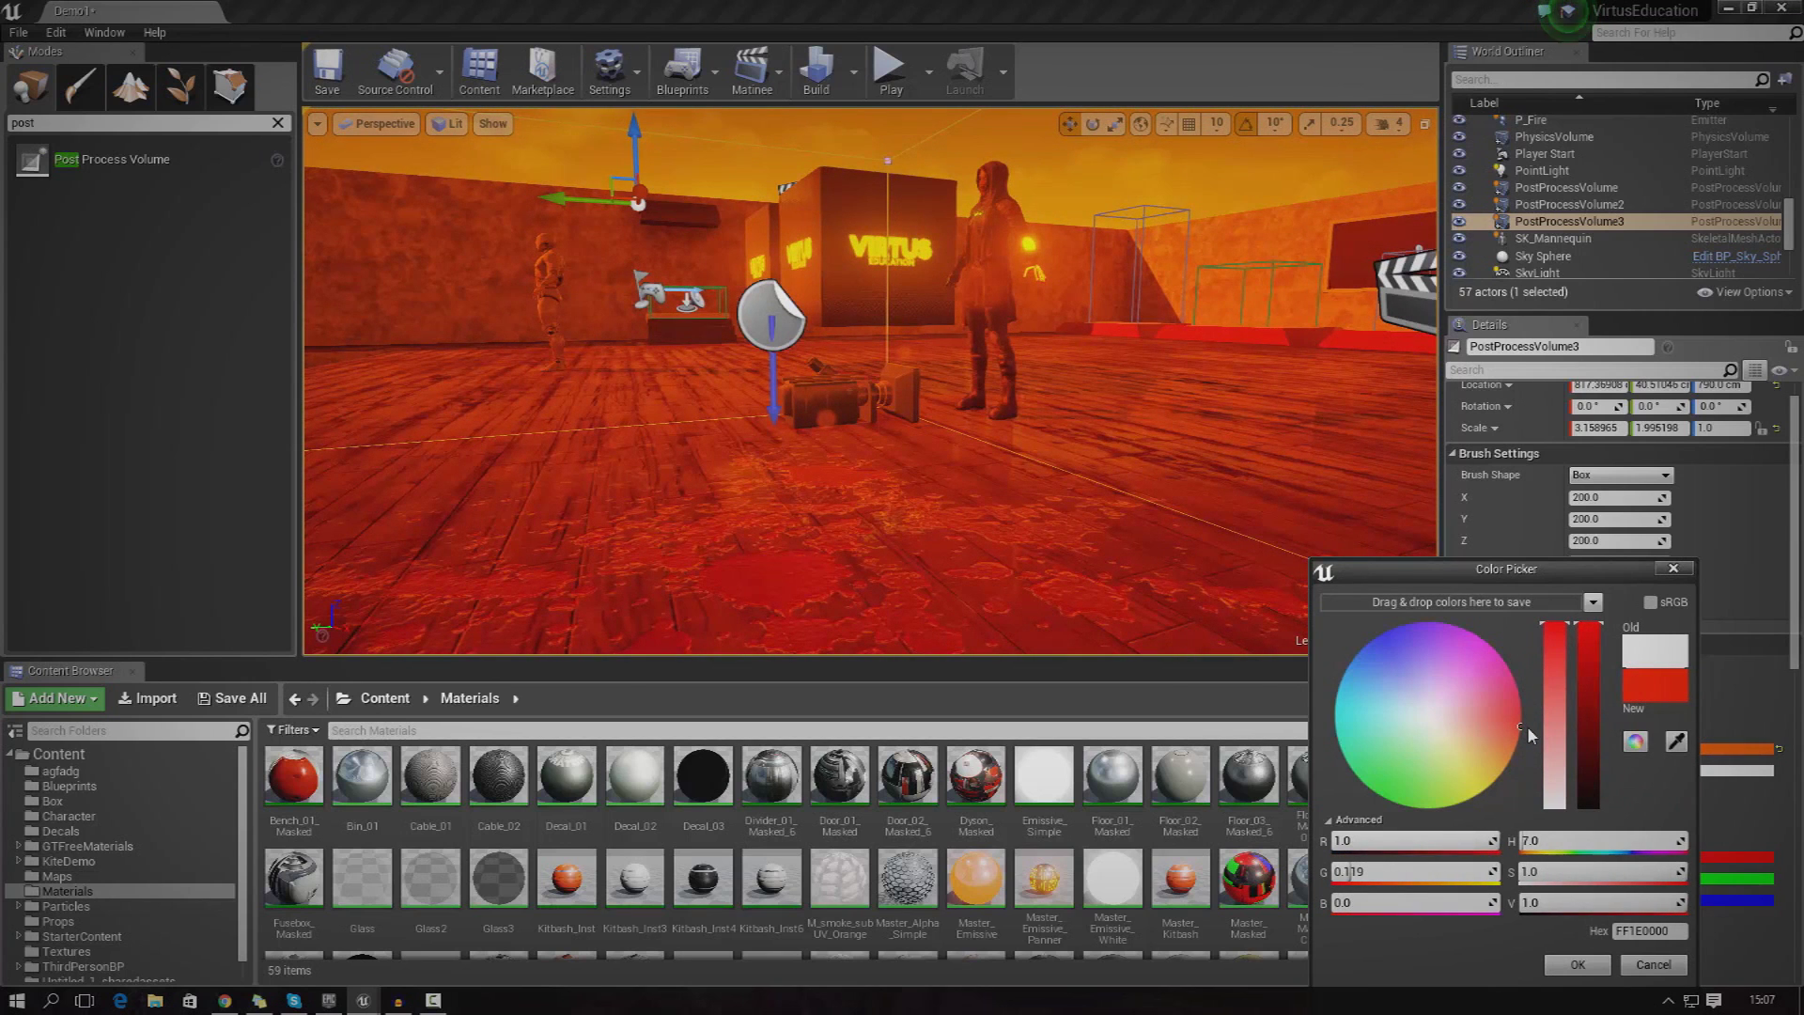
{"action": "left_click_drag", "start_coordinate": [1527, 728], "coordinate": [1476, 721]}
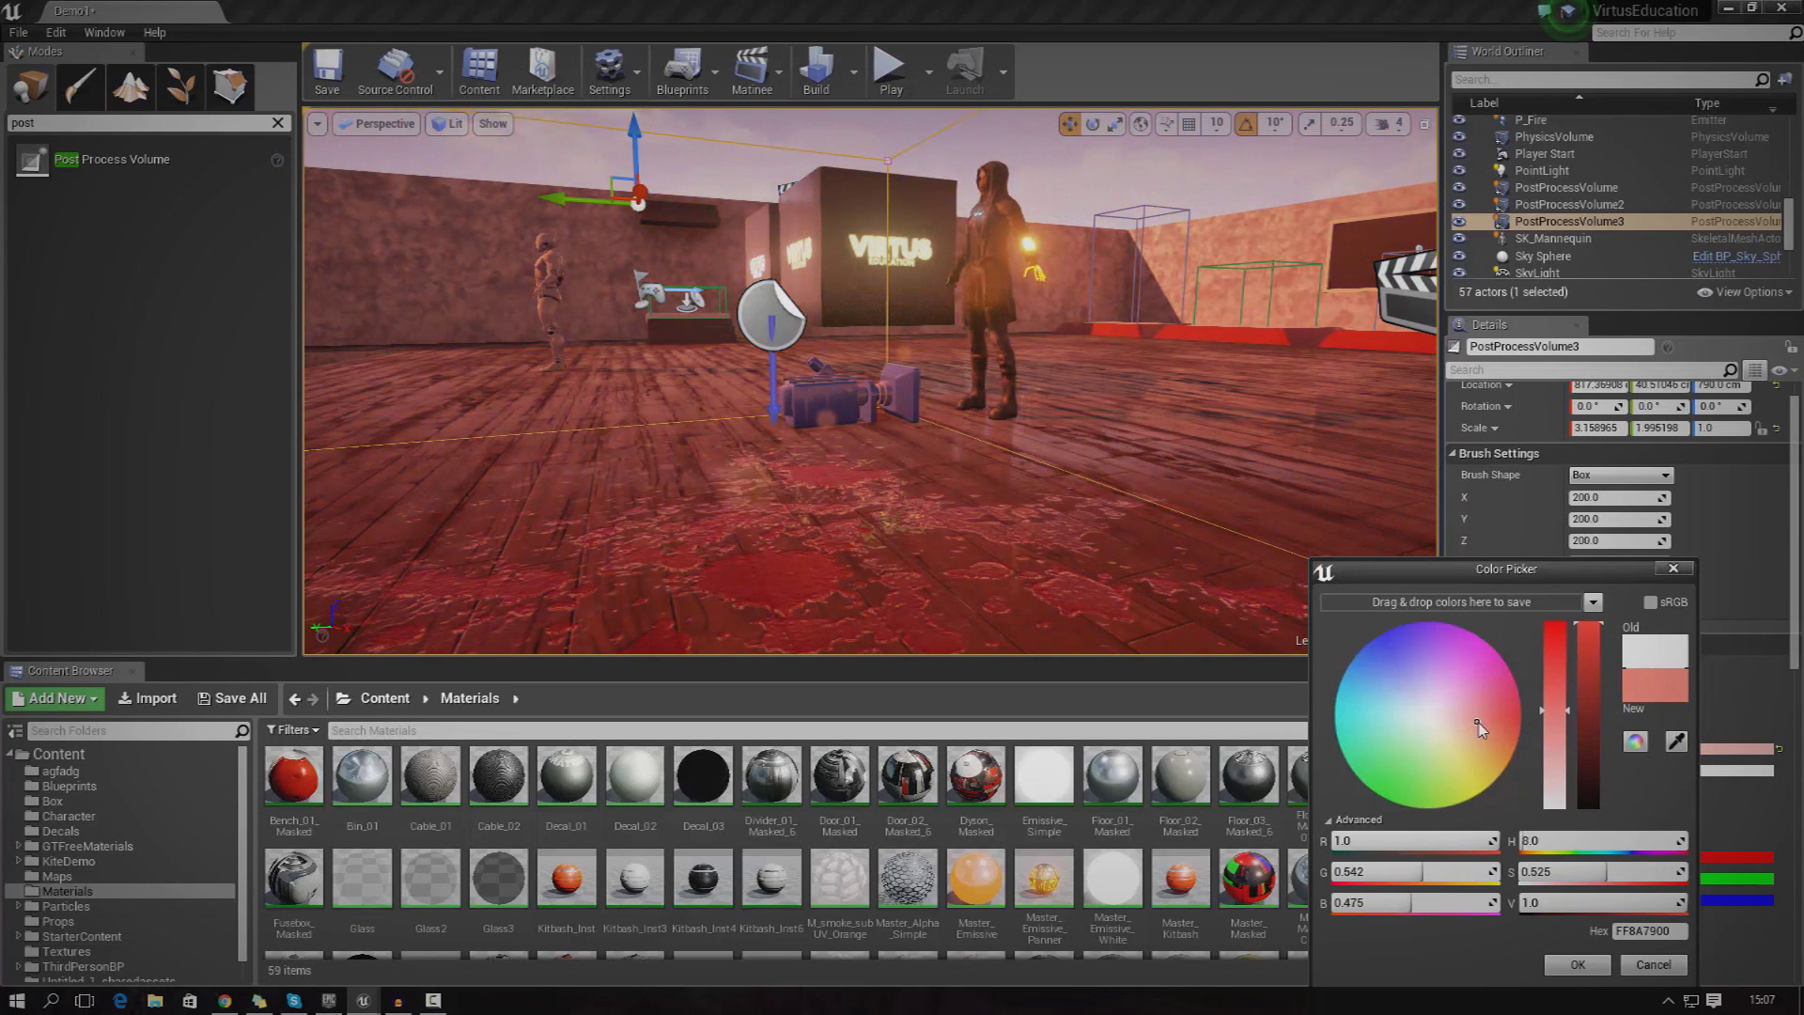
{"action": "left_click", "coordinate": [1579, 965]}
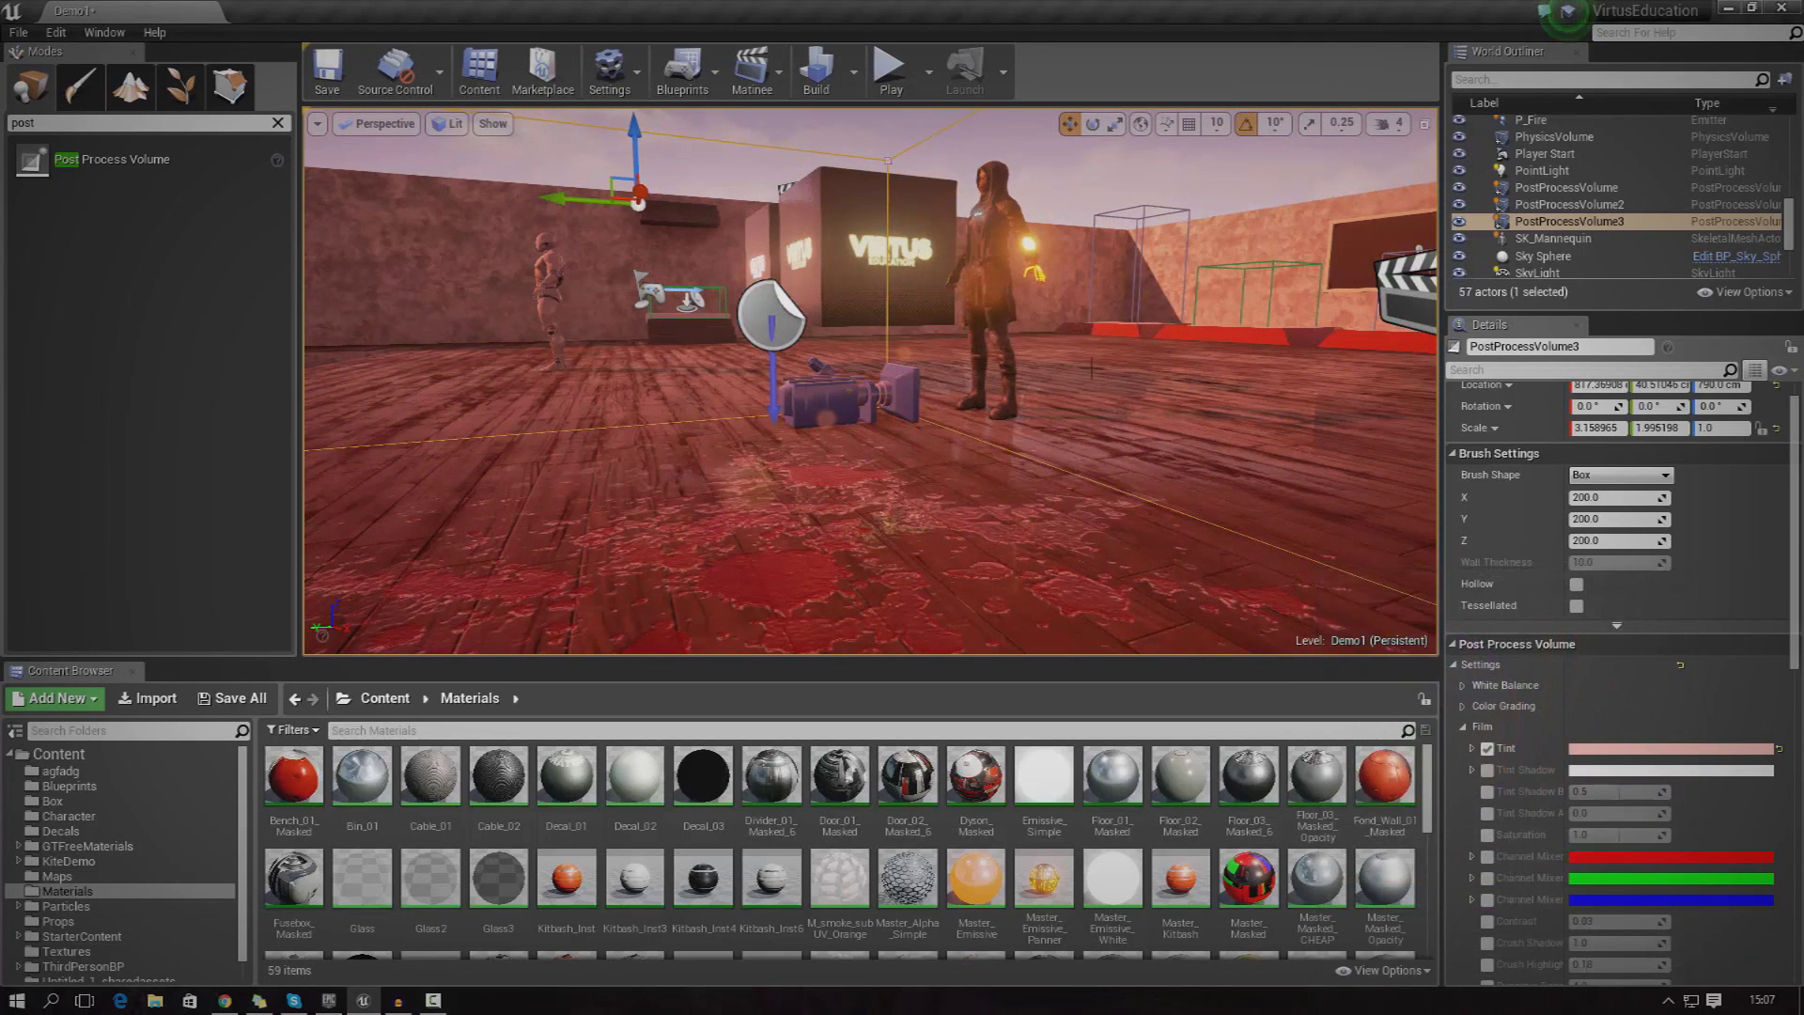
{"action": "right_click_drag", "start_coordinate": [870, 381], "coordinate": [564, 386]}
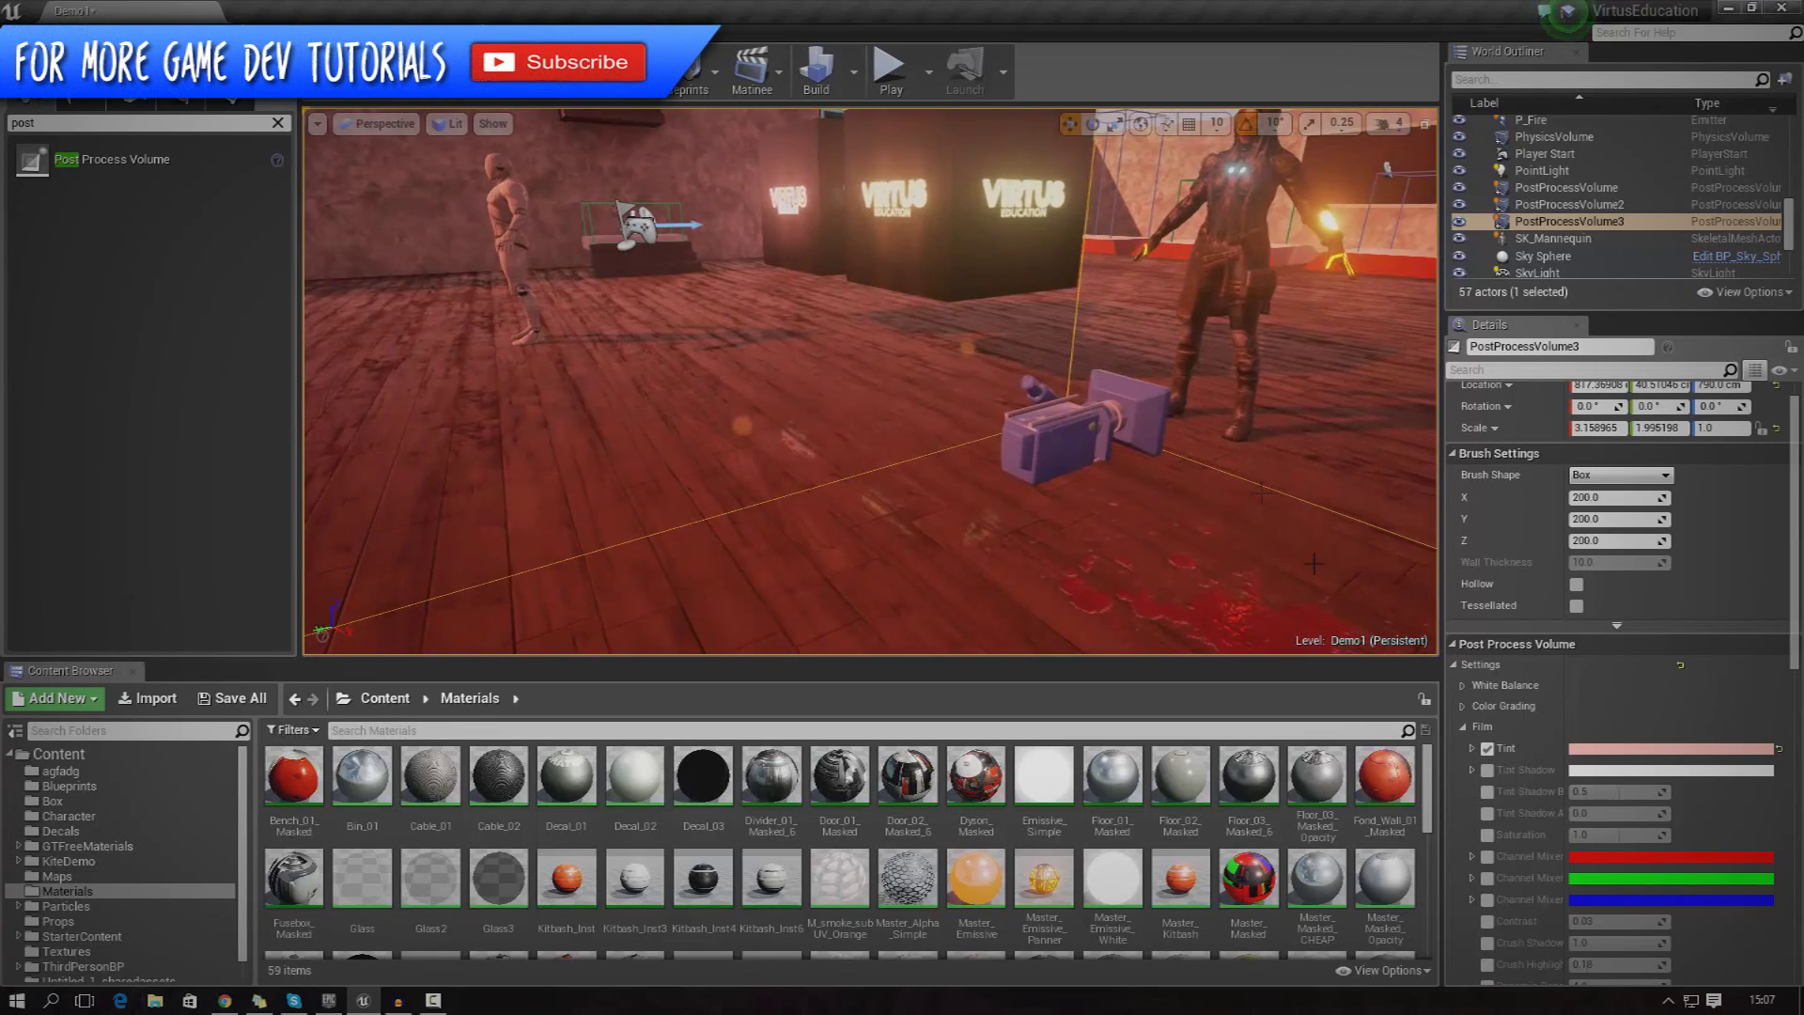
Enable the Film Tint Shadow override and set its colour to cyan with R 0.0, G 0.991, B 1.0.
{"action": "left_click", "coordinate": [1488, 770]}
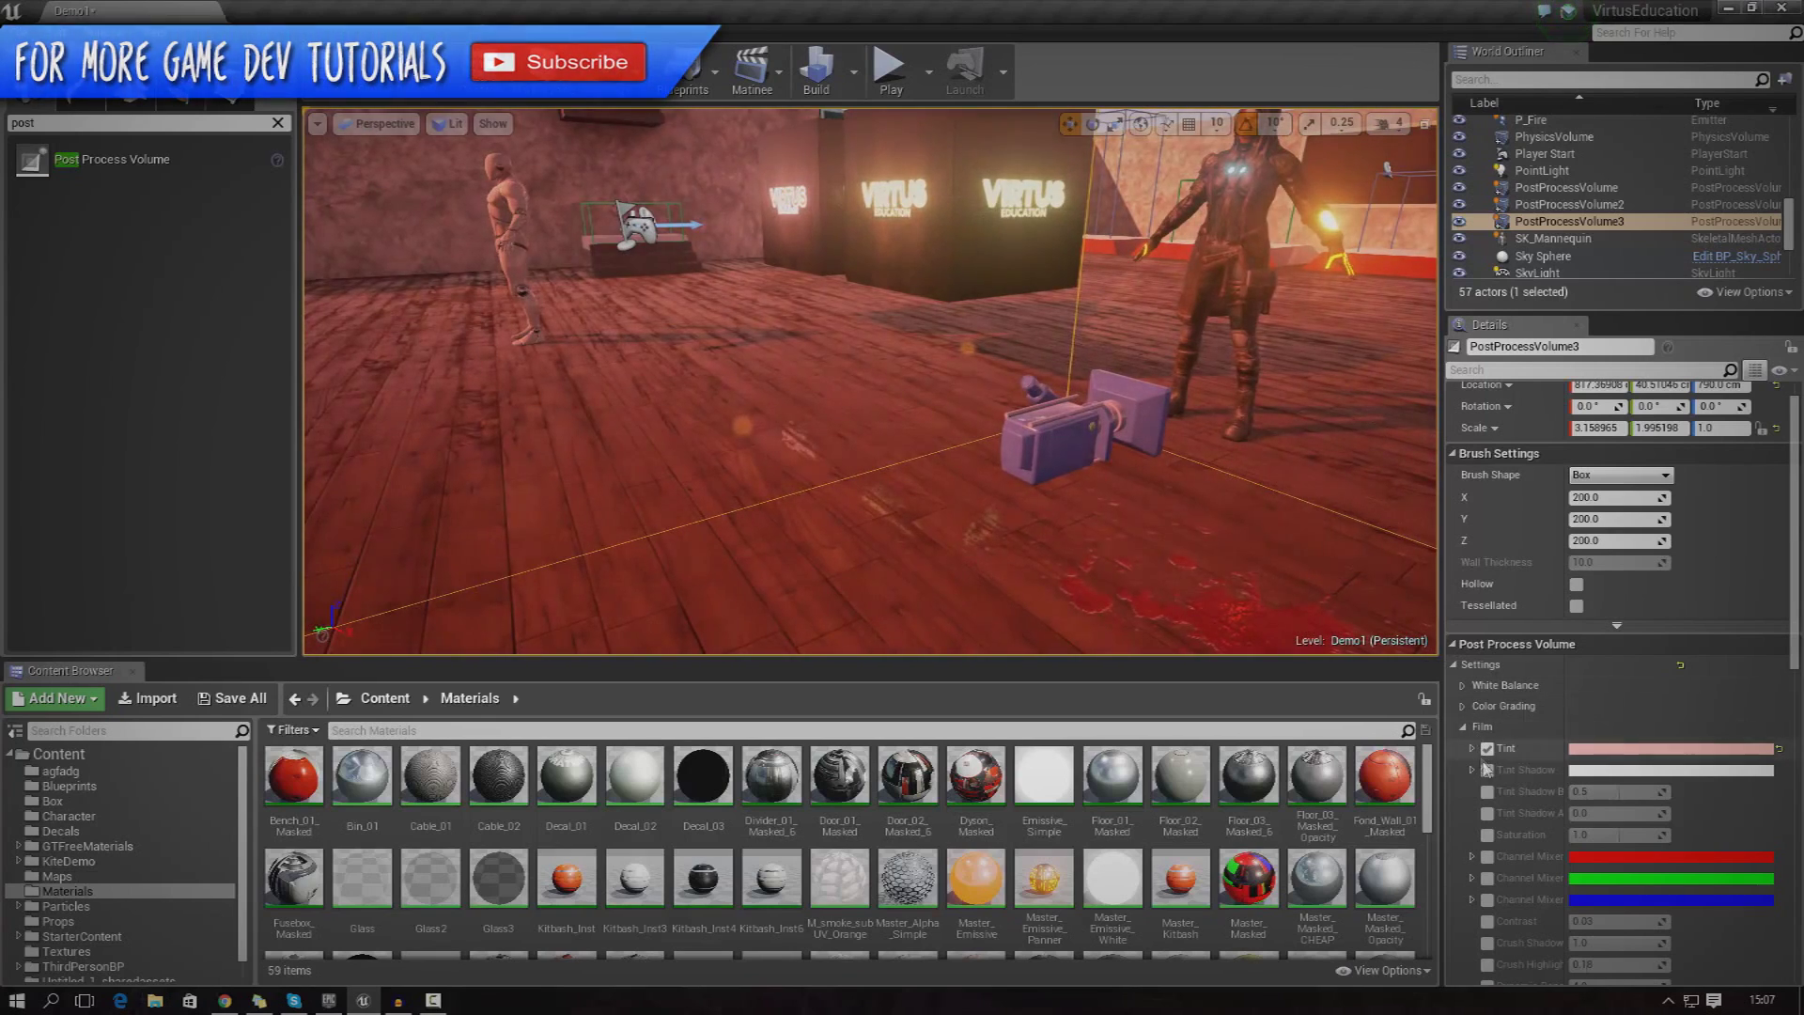
{"action": "left_click", "coordinate": [1575, 773]}
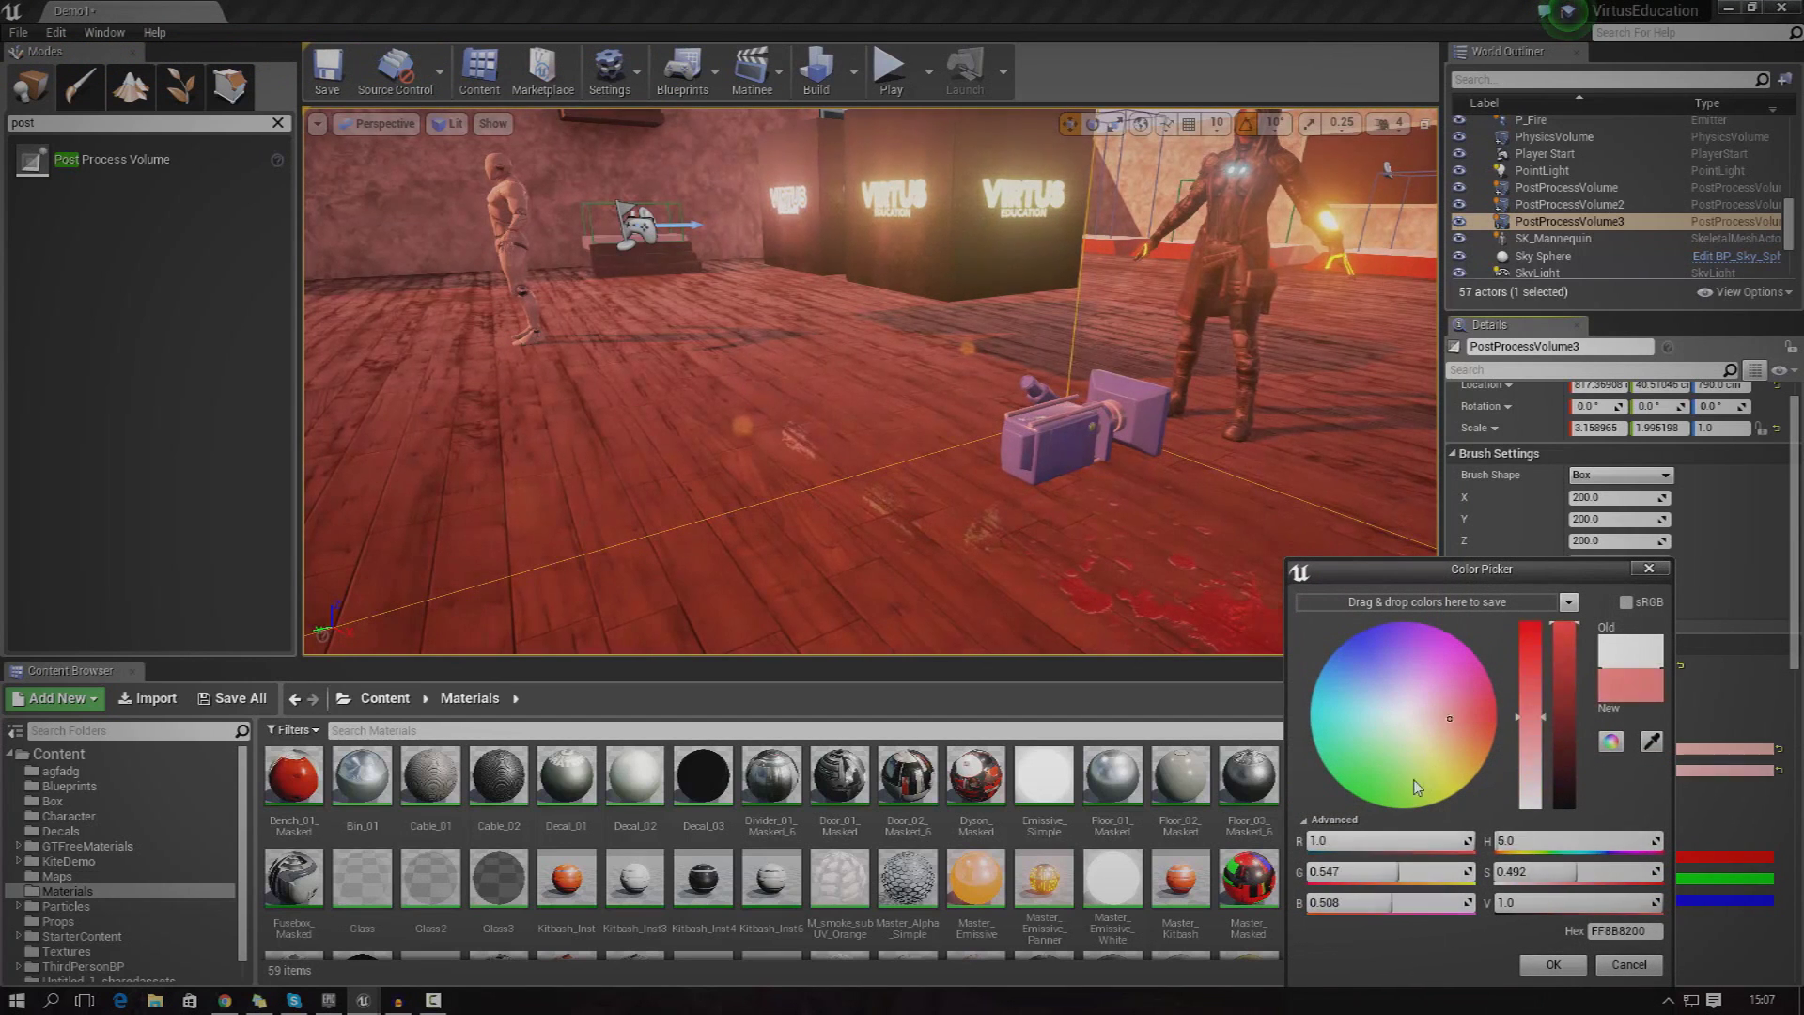
{"action": "left_click_drag", "start_coordinate": [1386, 775], "coordinate": [1311, 721]}
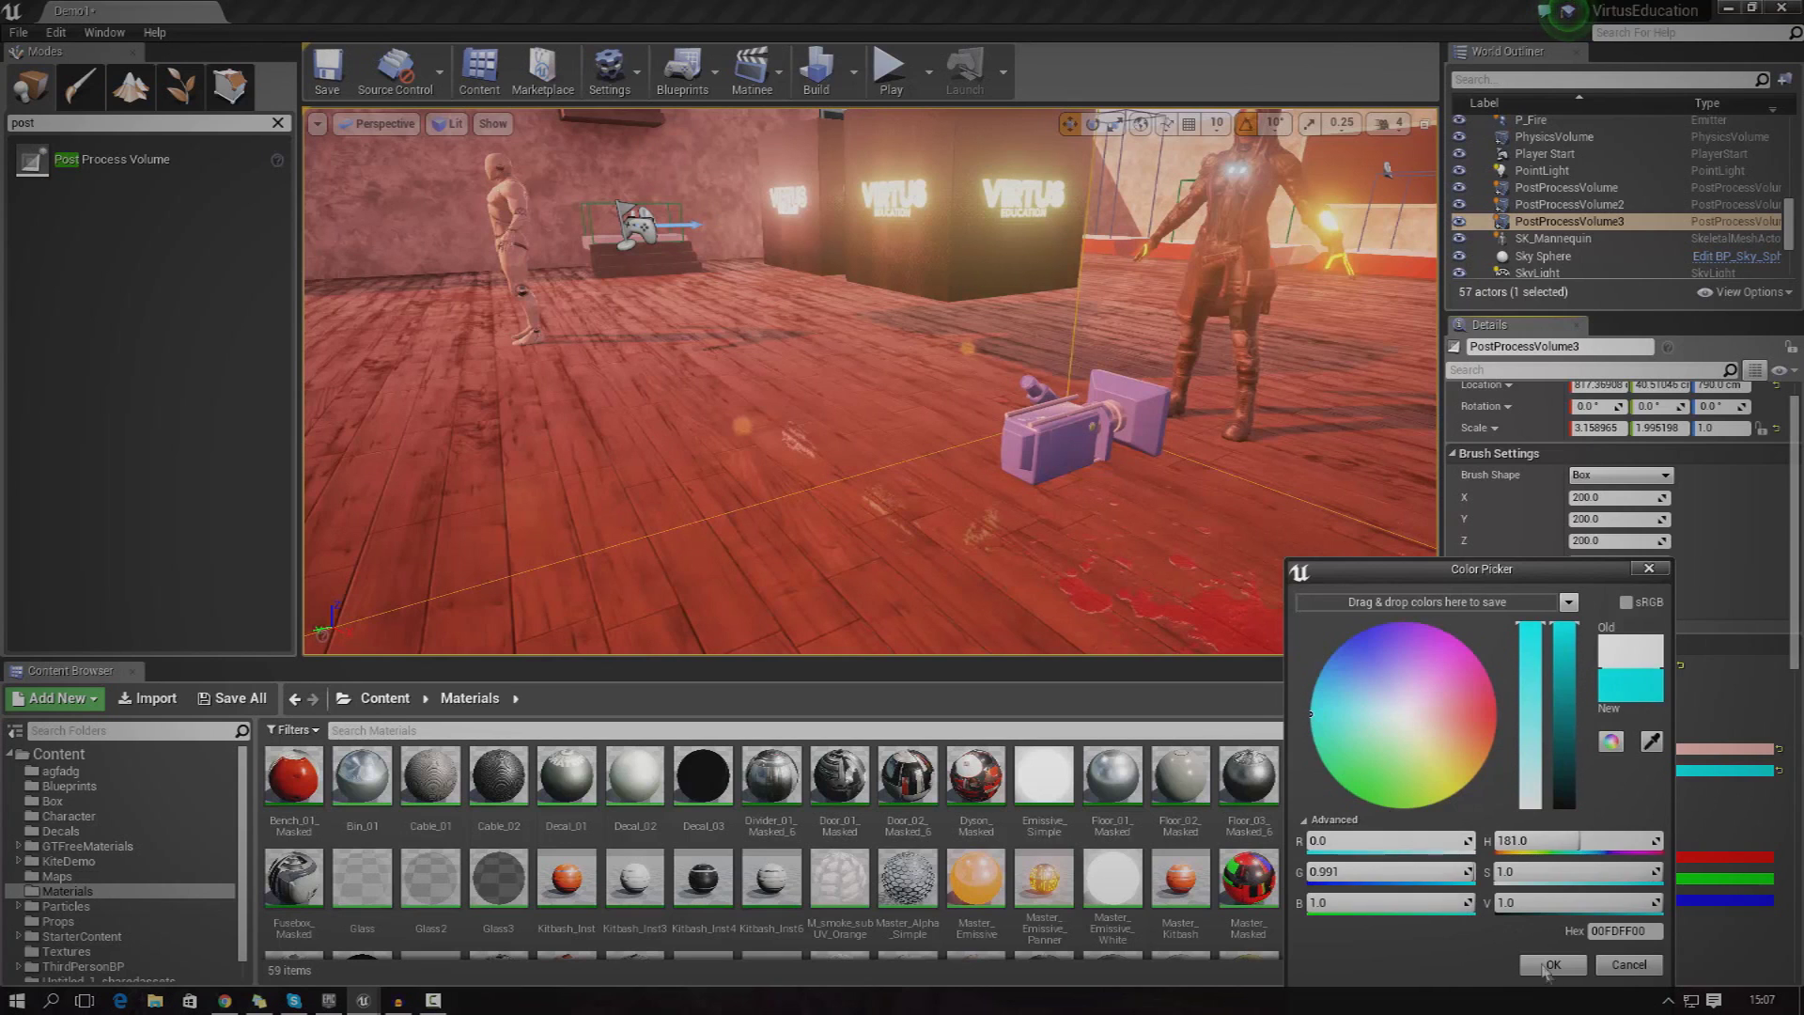
{"action": "left_click", "coordinate": [1549, 965]}
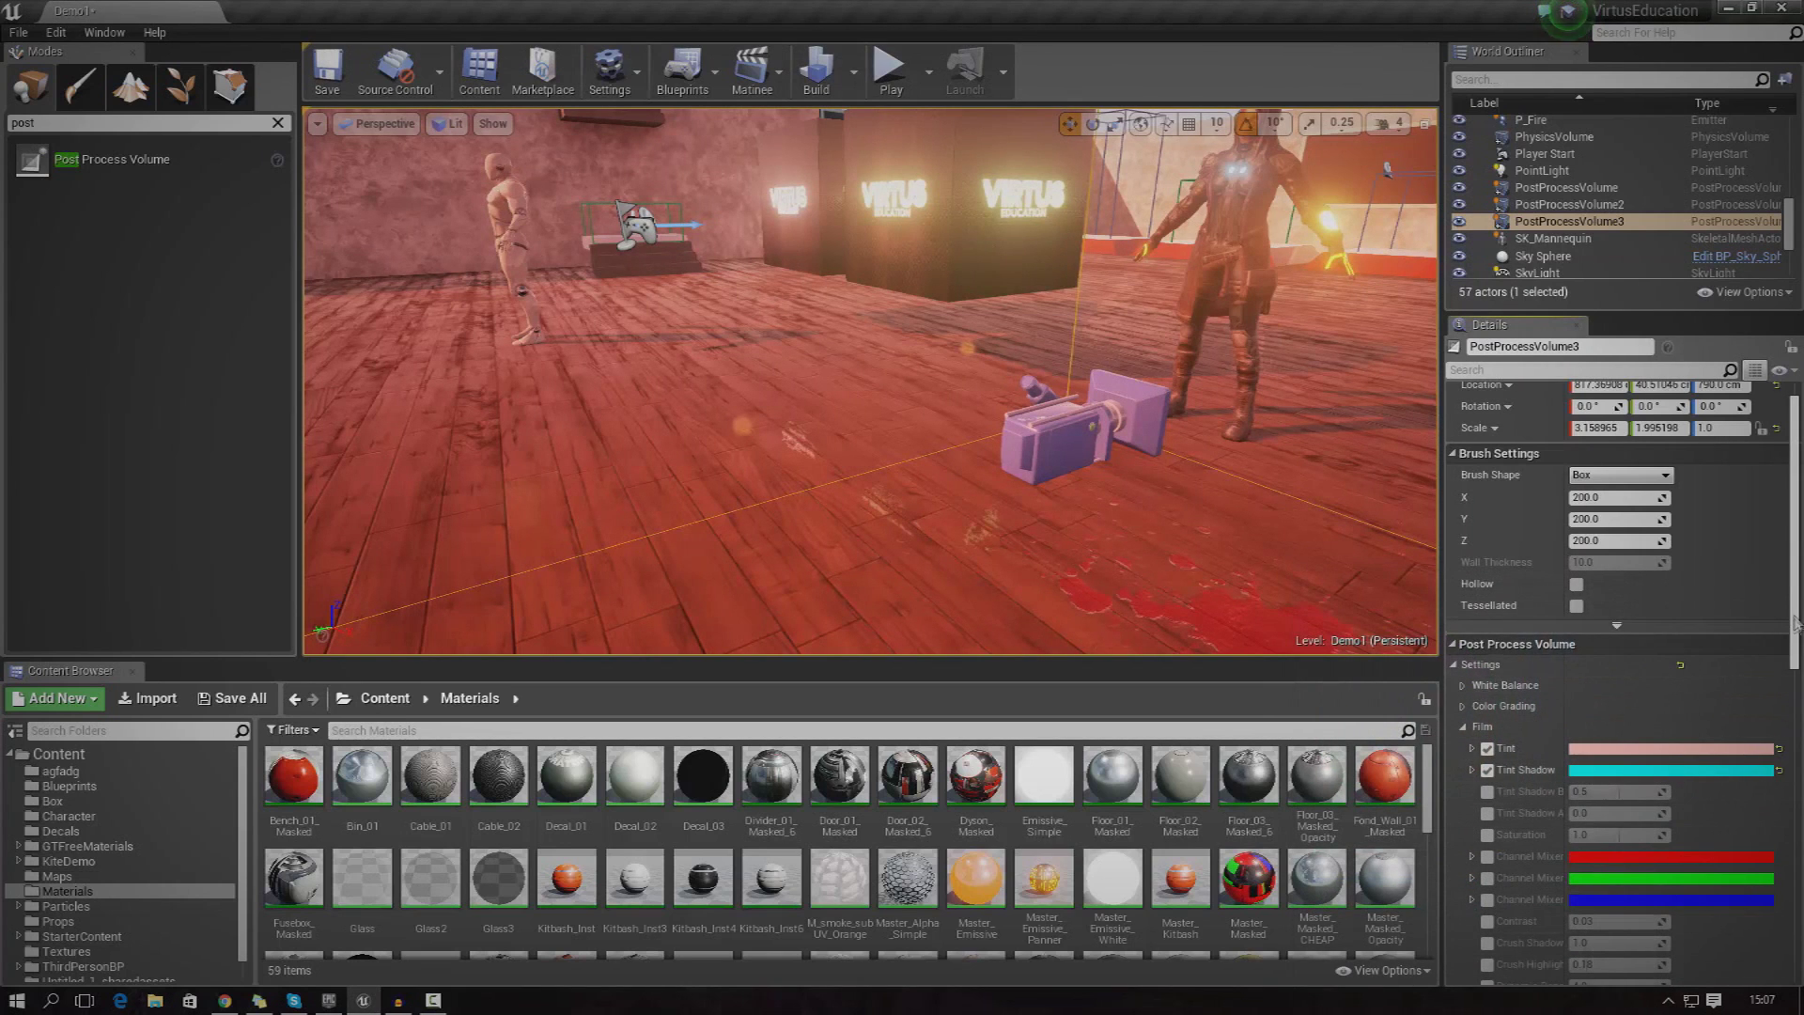
Enable the Film Saturation override, lower it to 0.0 and view the volume area from farther back.
{"action": "scroll", "coordinate": [1795, 624], "scroll_direction": "down", "scroll_amount": 5}
{"action": "left_click", "coordinate": [1488, 635]}
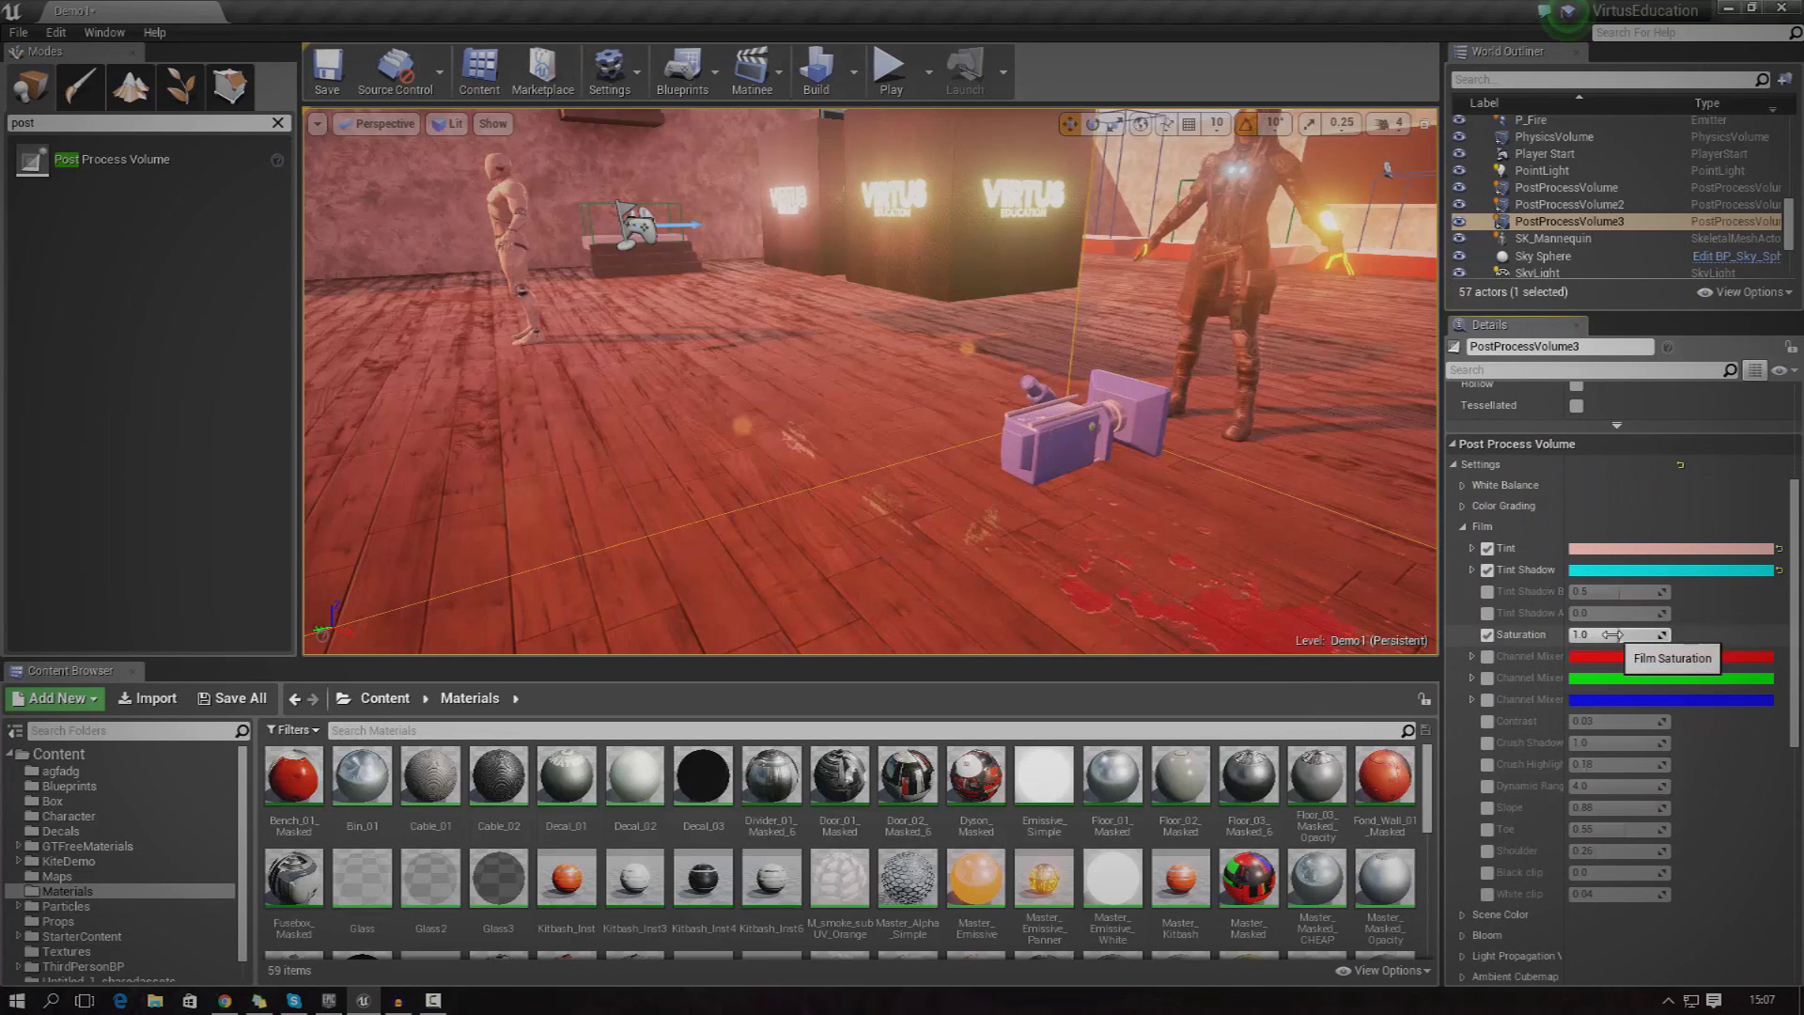
{"action": "left_click_drag", "start_coordinate": [1622, 635], "coordinate": [1532, 635]}
{"action": "right_click_drag", "start_coordinate": [1346, 569], "coordinate": [1273, 484]}
{"action": "key", "text": "s"}
{"action": "key", "text": "q"}
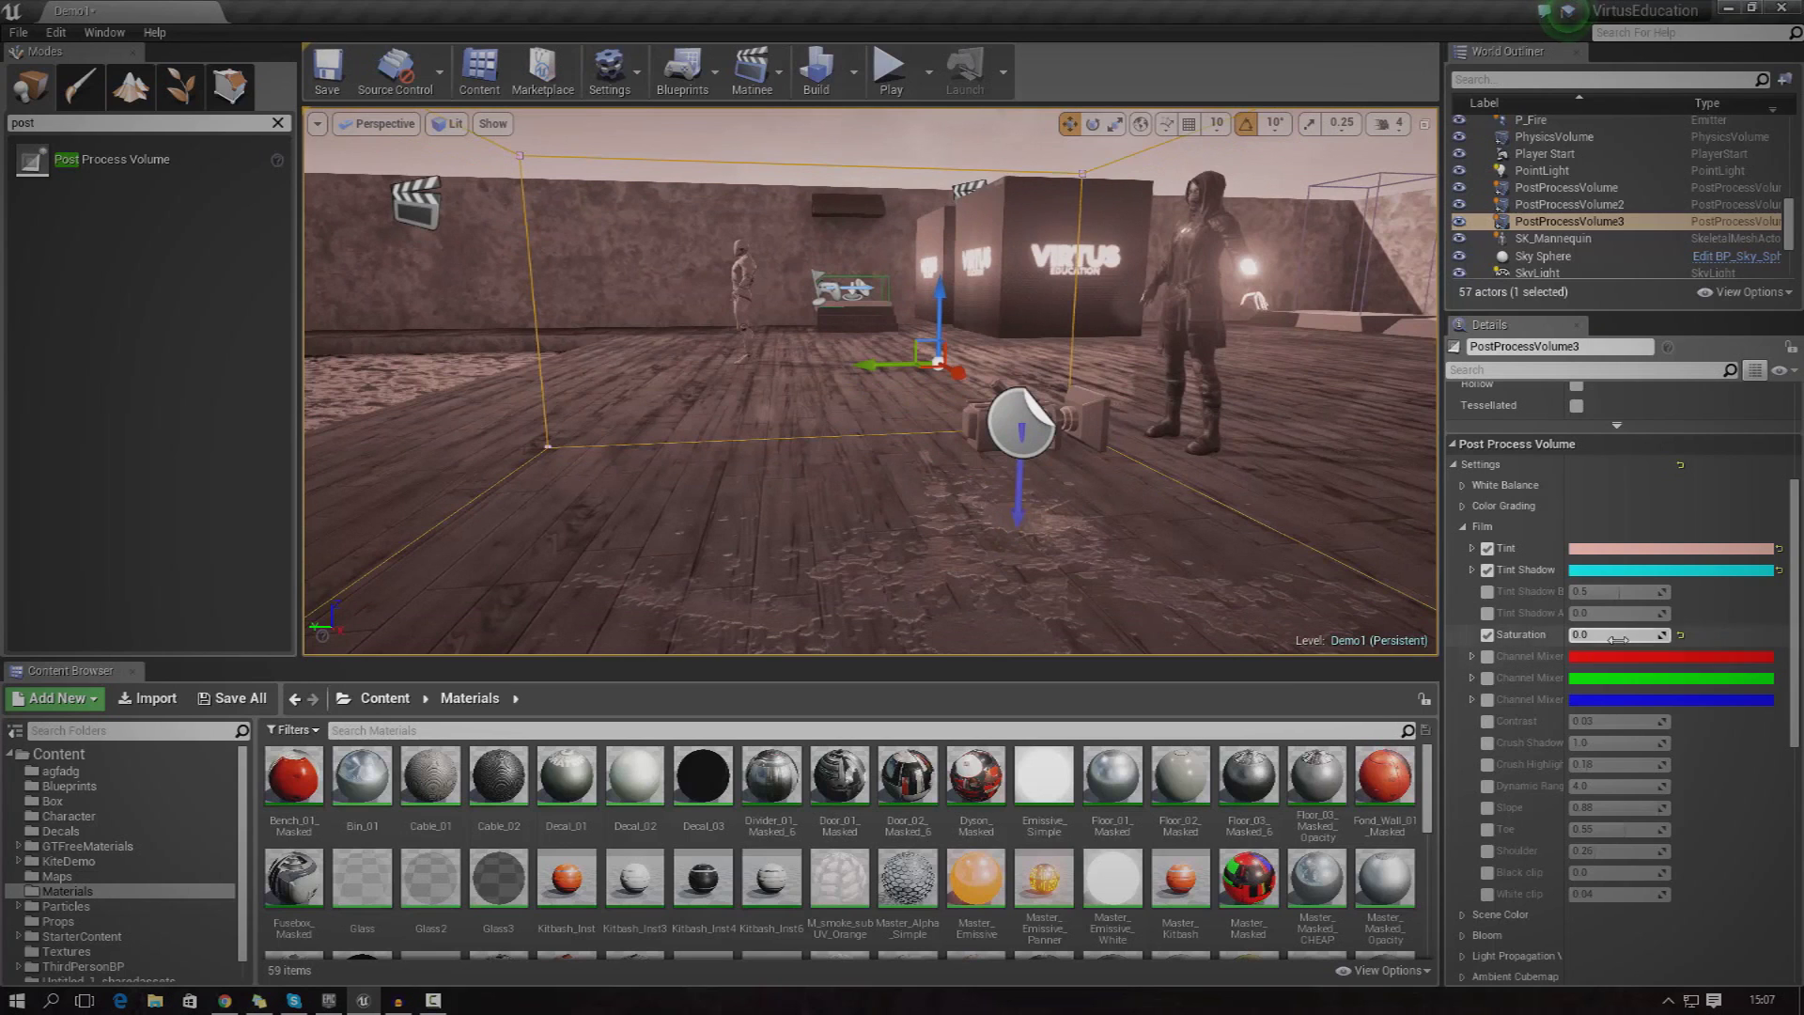
Try a Film Saturation of 2, set it to 0.1 and look around the desaturated scene.
{"action": "type", "text": "2"}
{"action": "key", "text": "Return"}
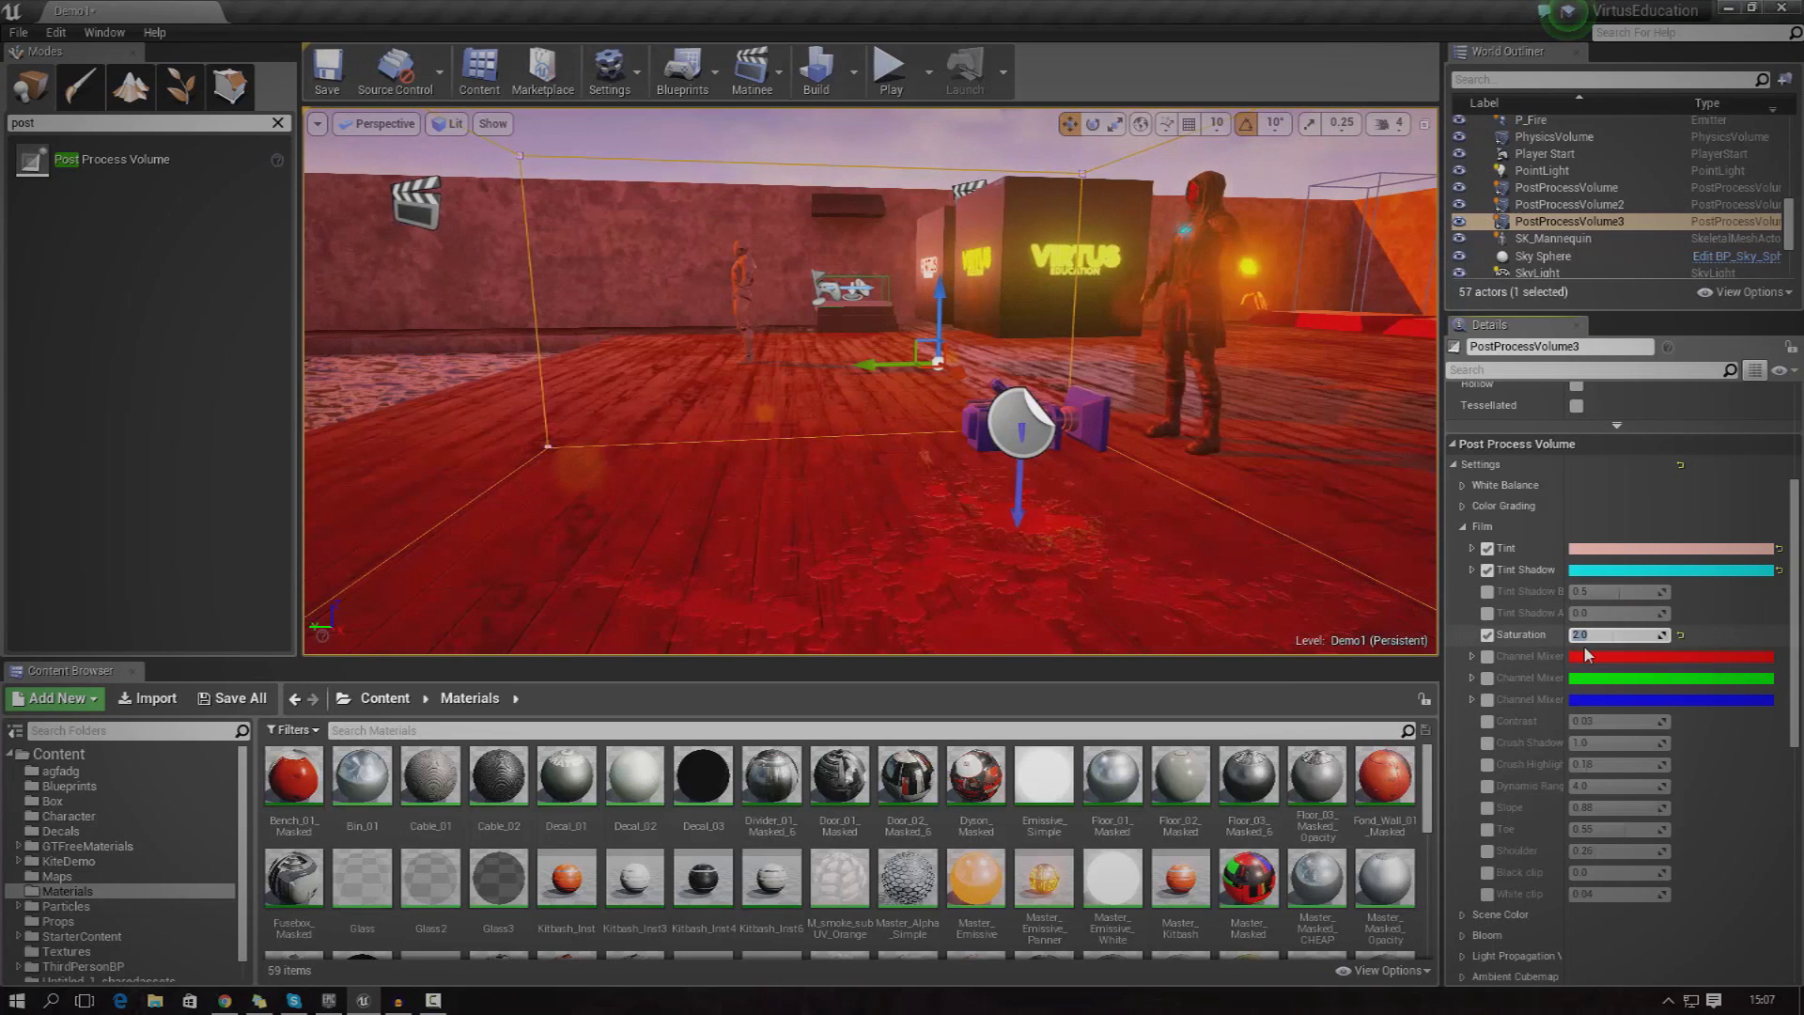
{"action": "key", "text": "Return"}
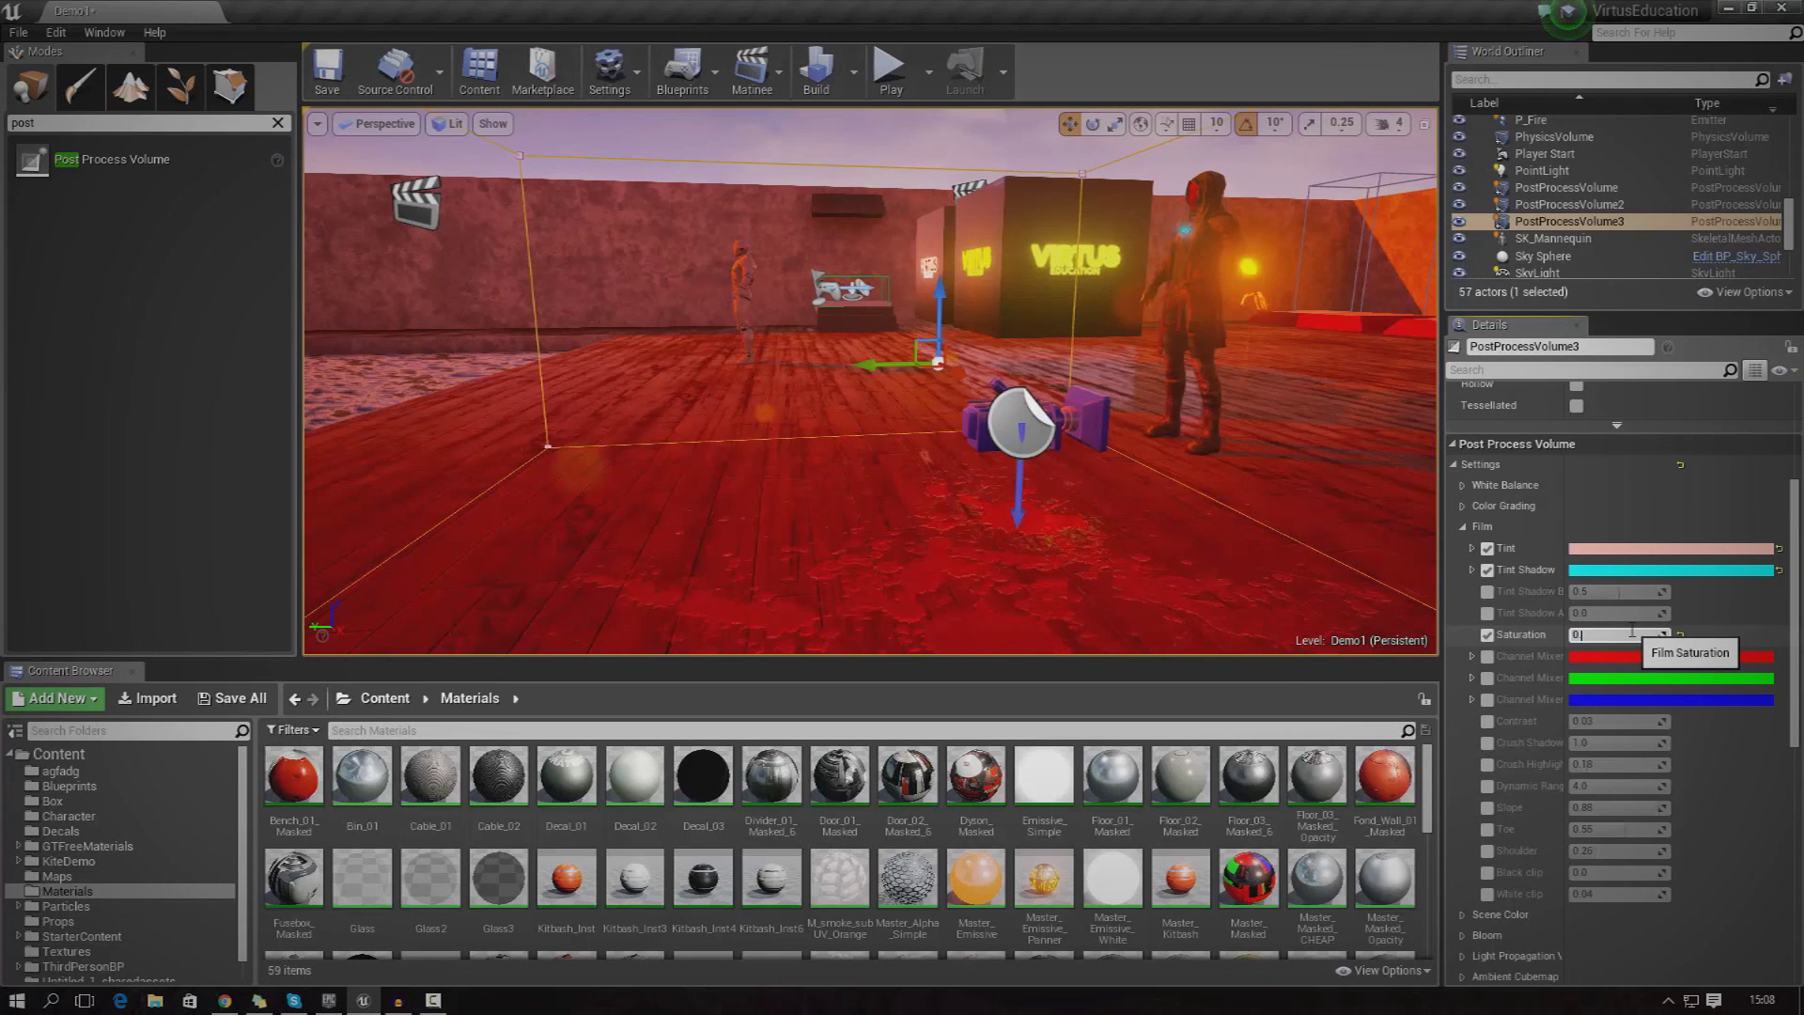
{"action": "type", "text": "0.1"}
{"action": "key", "text": "Return"}
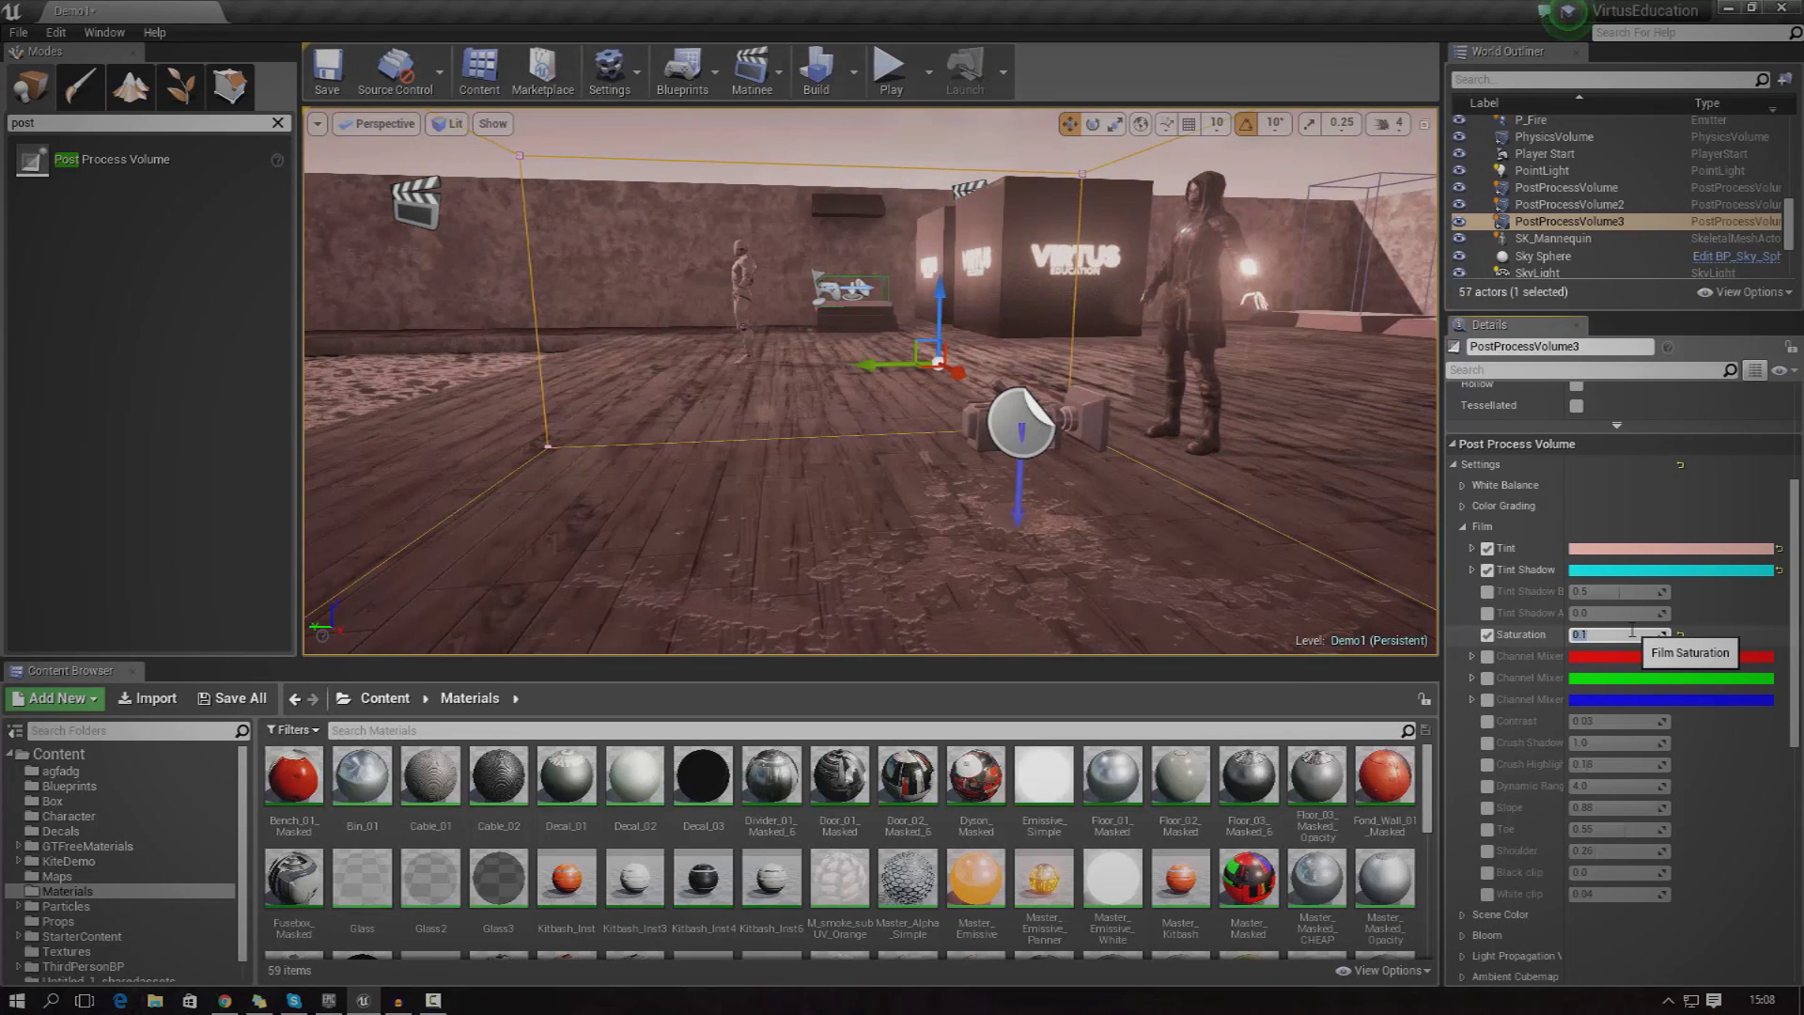
{"action": "right_click_drag", "start_coordinate": [1420, 623], "coordinate": [1589, 571]}
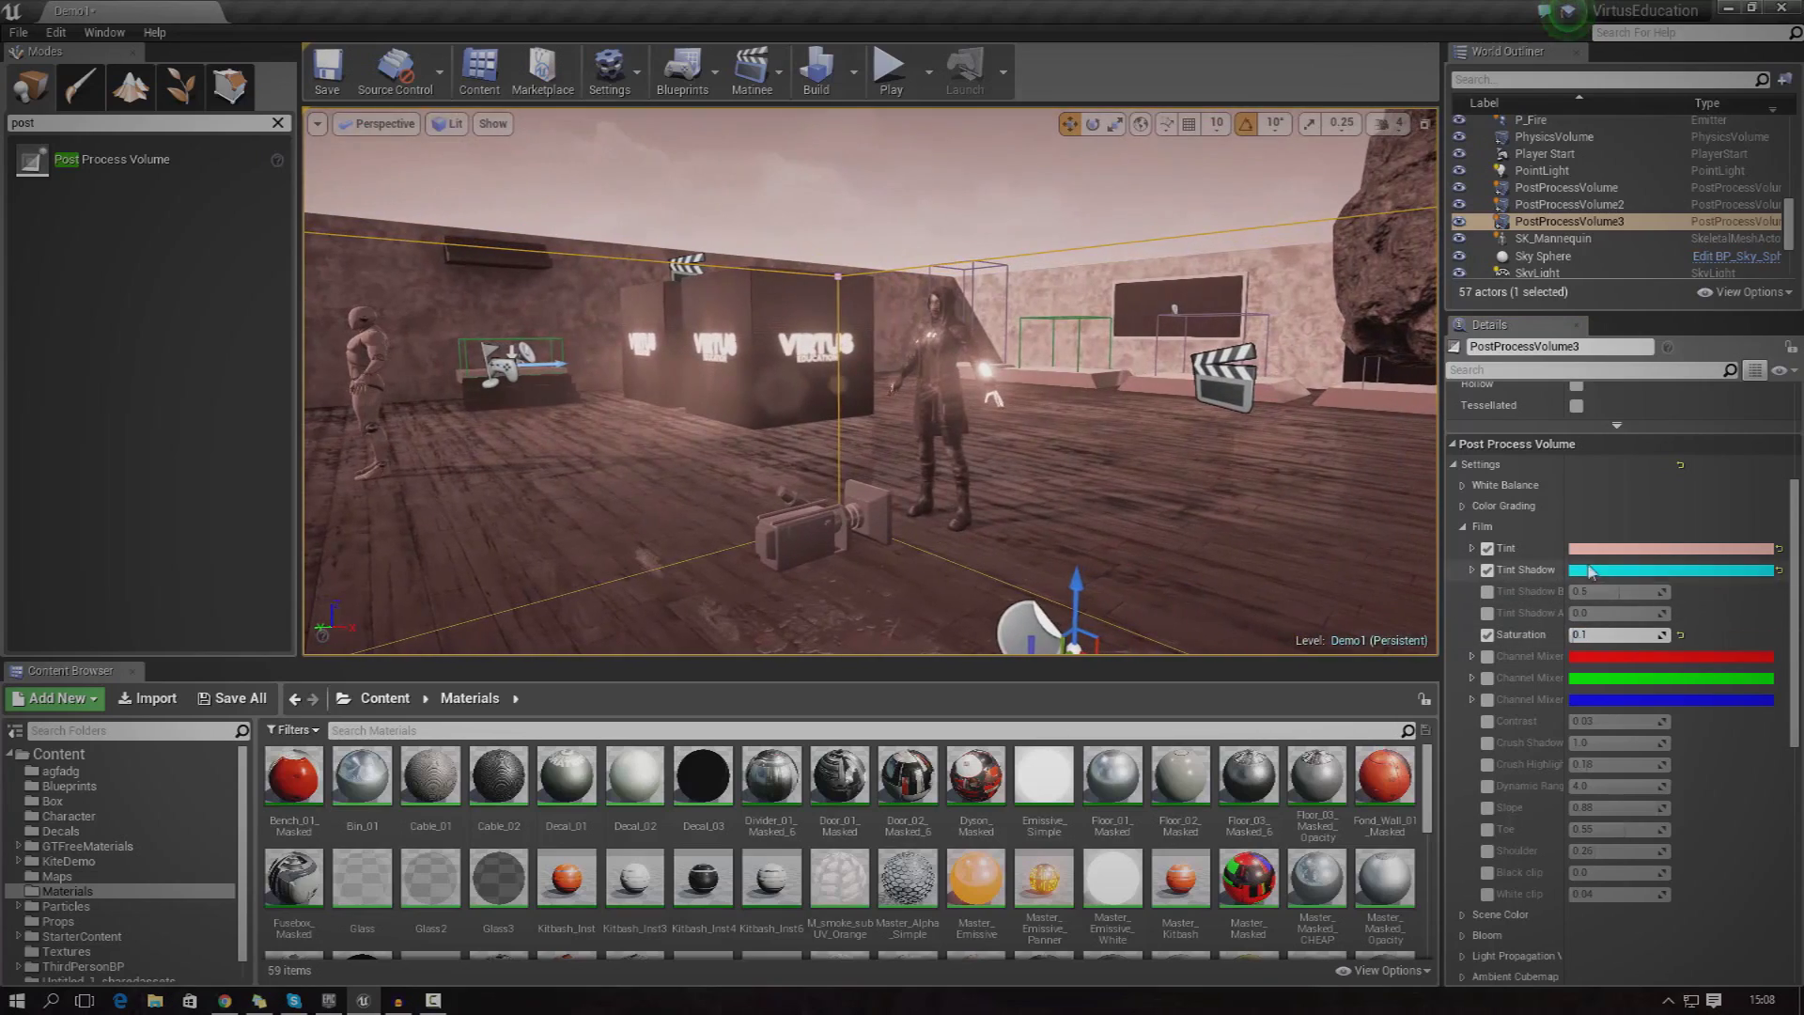
{"action": "mouse_move", "coordinate": [1107, 447]}
{"action": "right_mouse_down"}
{"action": "mouse_move", "coordinate": [1043, 451]}
{"action": "mouse_move", "coordinate": [1043, 573]}
{"action": "mouse_move", "coordinate": [1048, 484]}
{"action": "mouse_move", "coordinate": [1114, 451]}
{"action": "right_mouse_up"}
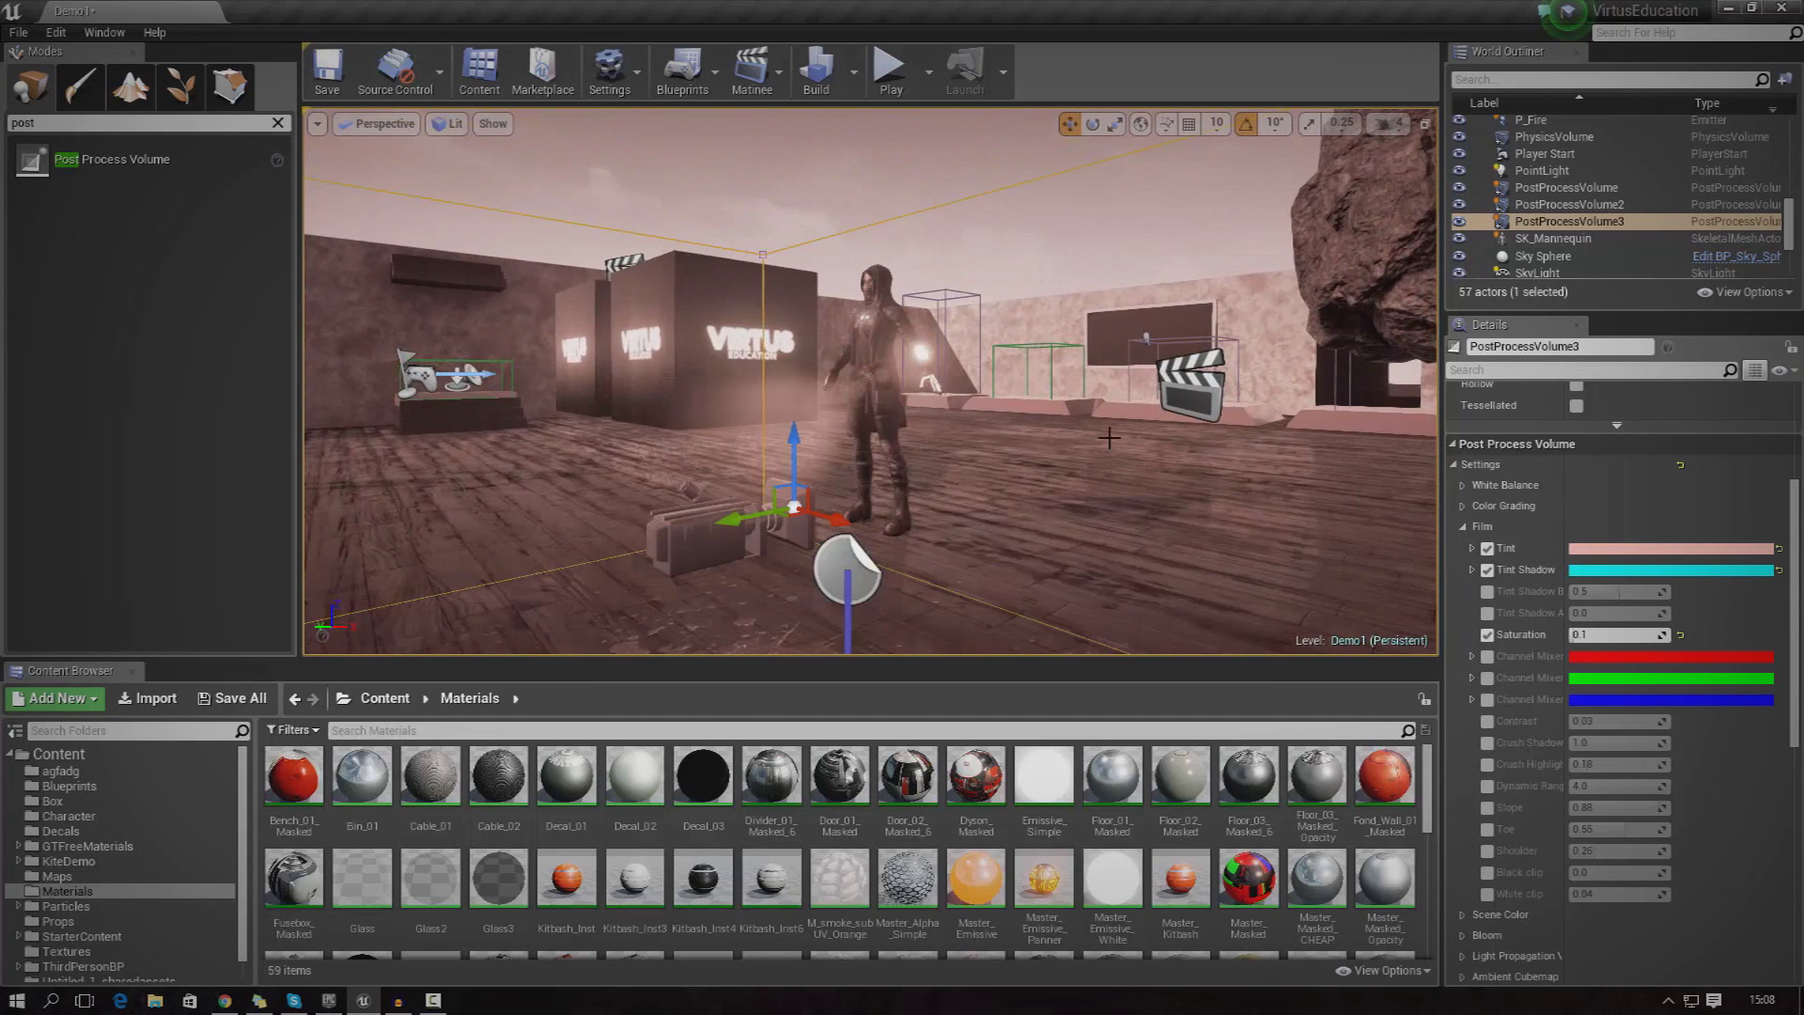
Change the Film Tint colour to a light blue.
{"action": "left_click", "coordinate": [1594, 551]}
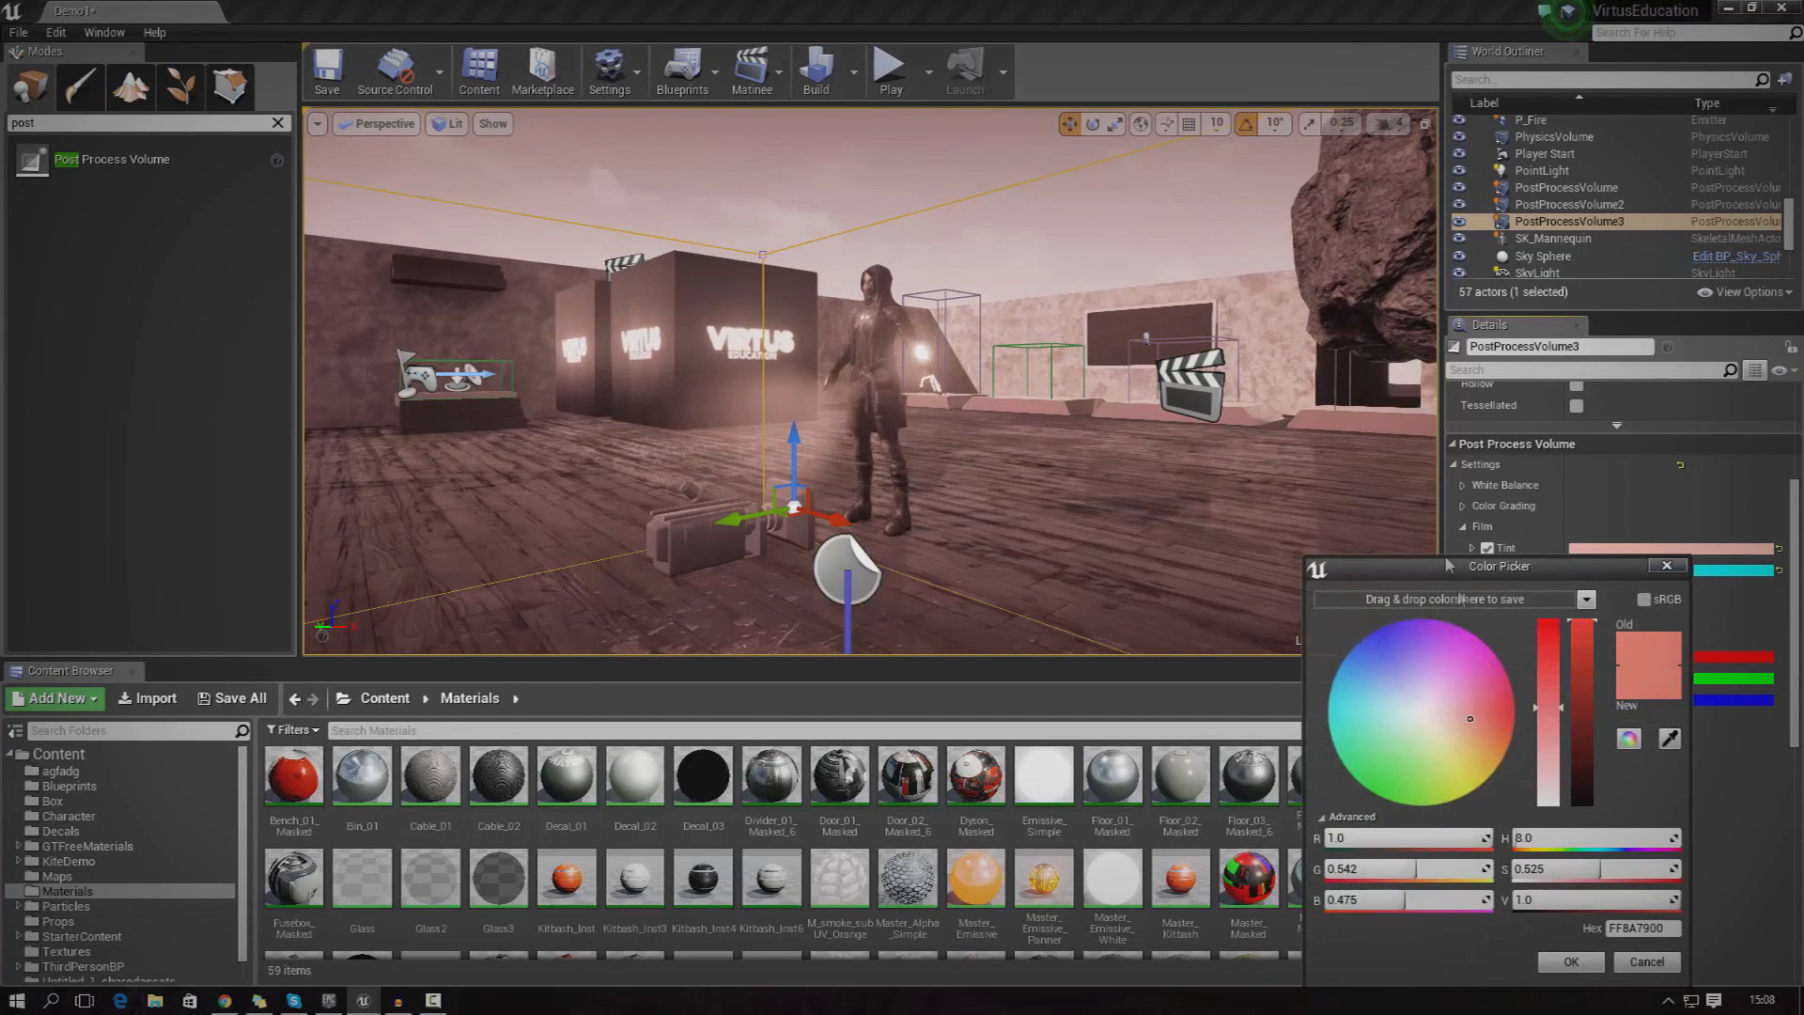
{"action": "left_click_drag", "start_coordinate": [1417, 700], "coordinate": [1380, 695]}
{"action": "left_click", "coordinate": [1571, 963]}
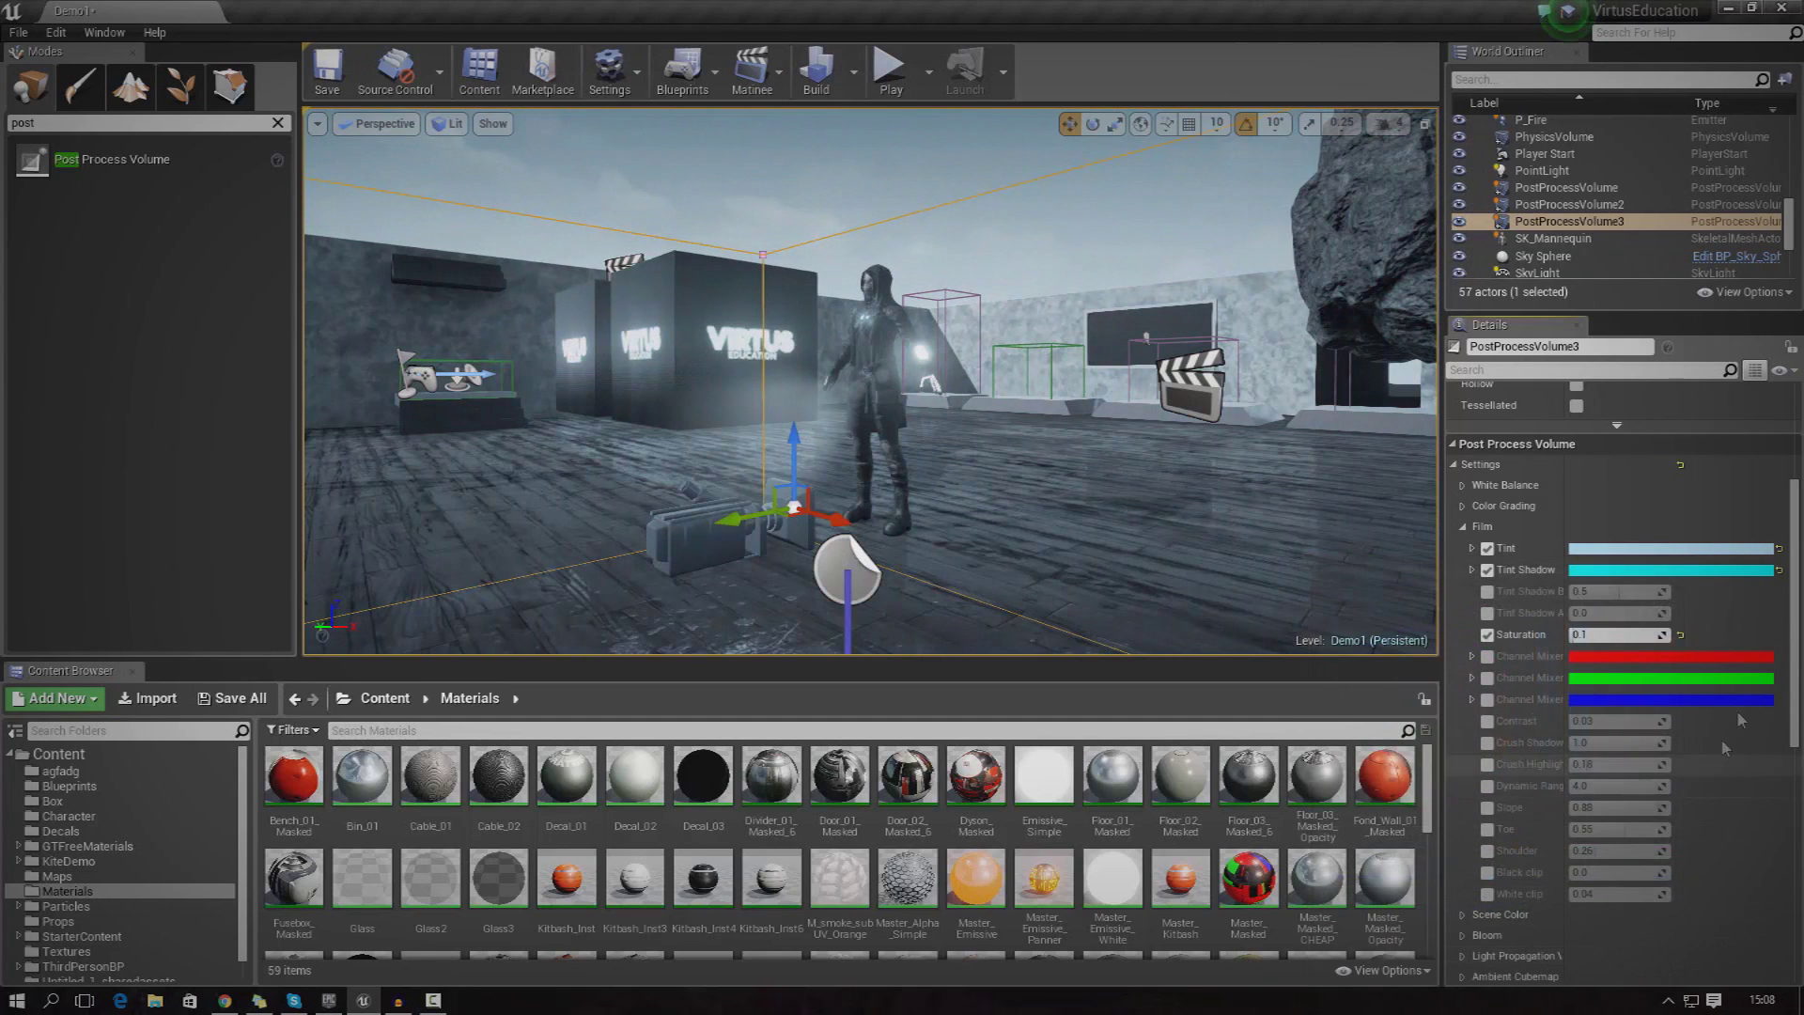
Enable the Film Contrast override, try a value of about 0.49 and reduce it to about 0.31.
{"action": "left_click", "coordinate": [1487, 722]}
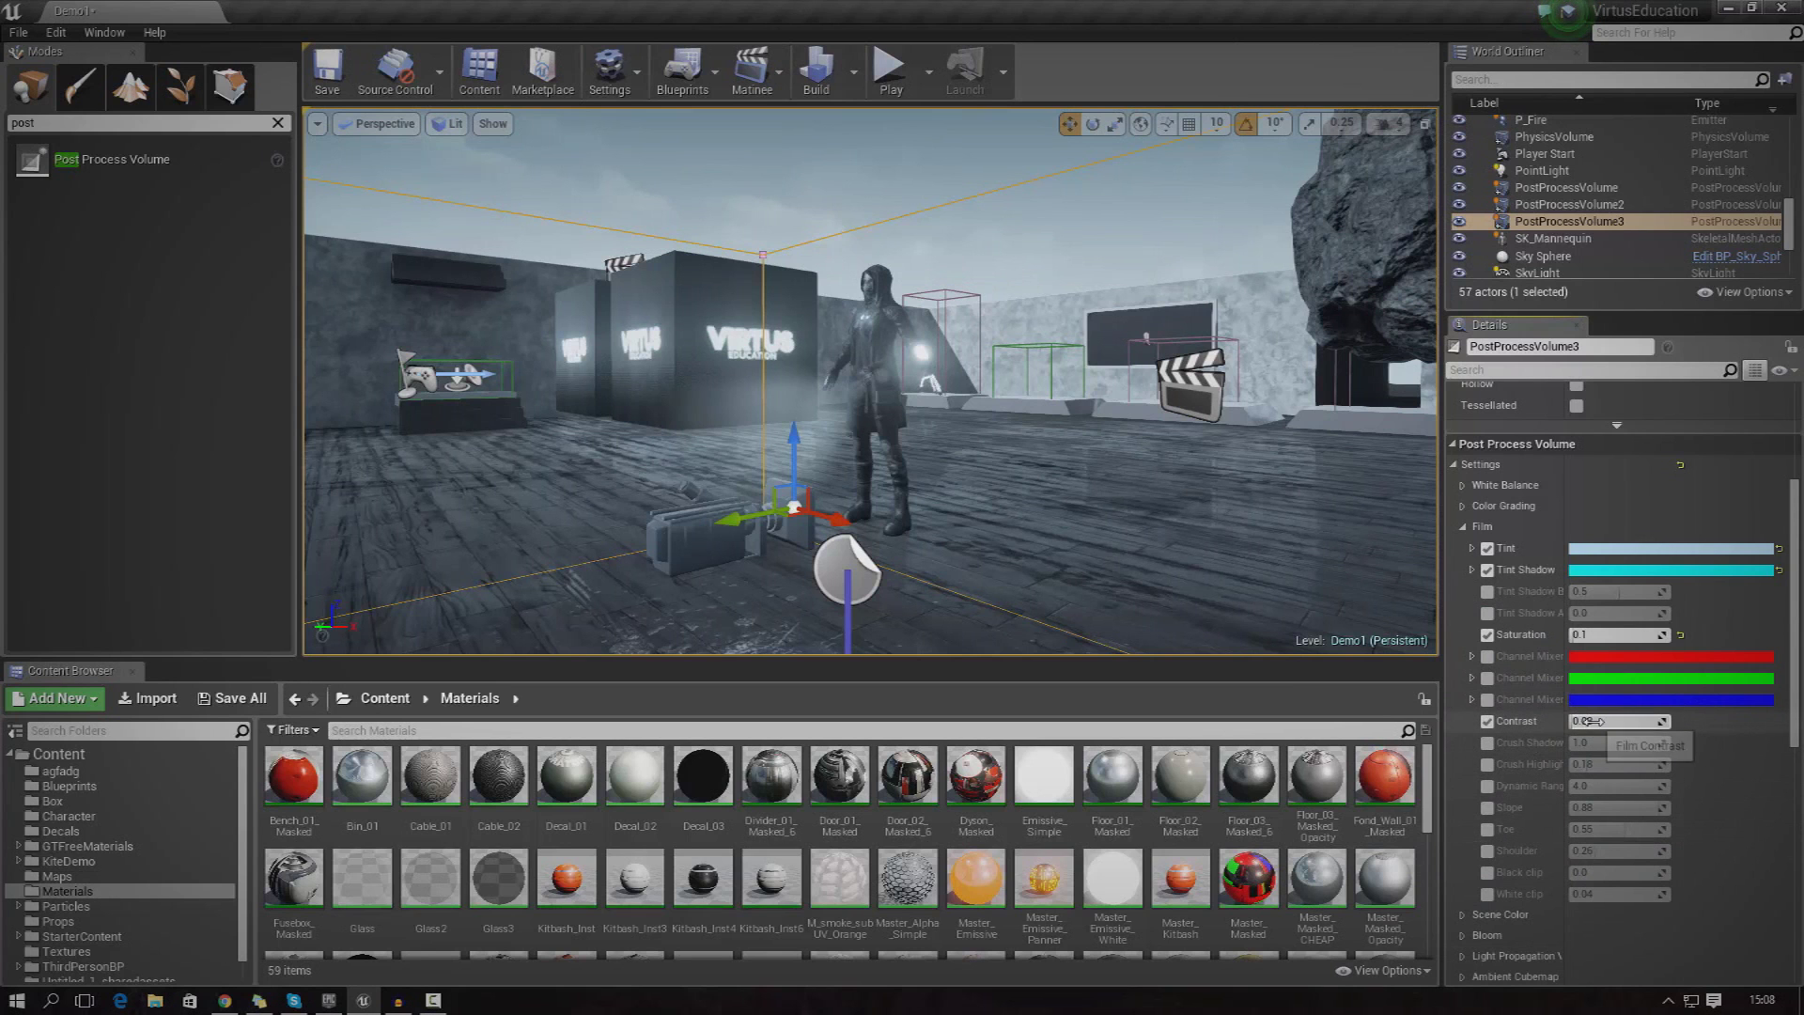
{"action": "mouse_move", "coordinate": [1588, 722]}
{"action": "left_mouse_down"}
{"action": "mouse_move", "coordinate": [1635, 722]}
{"action": "mouse_move", "coordinate": [1602, 722]}
{"action": "left_mouse_up"}
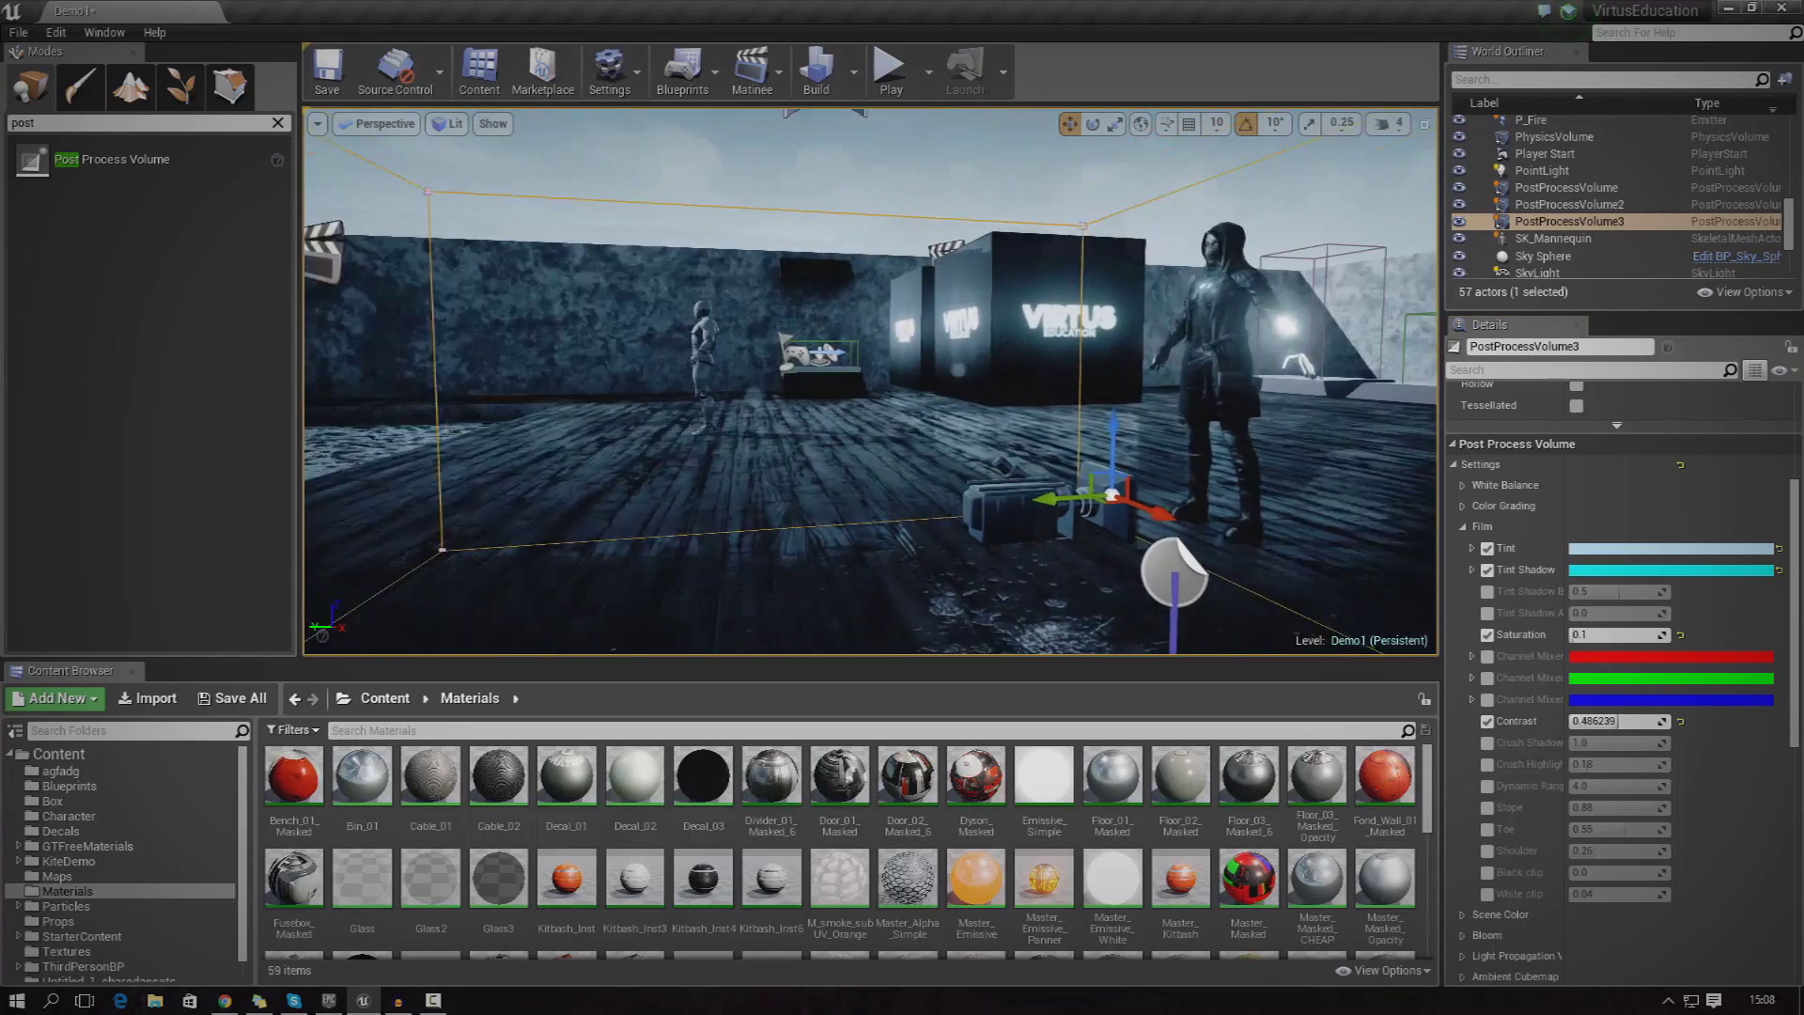
{"action": "right_click_drag", "start_coordinate": [940, 395], "coordinate": [846, 394]}
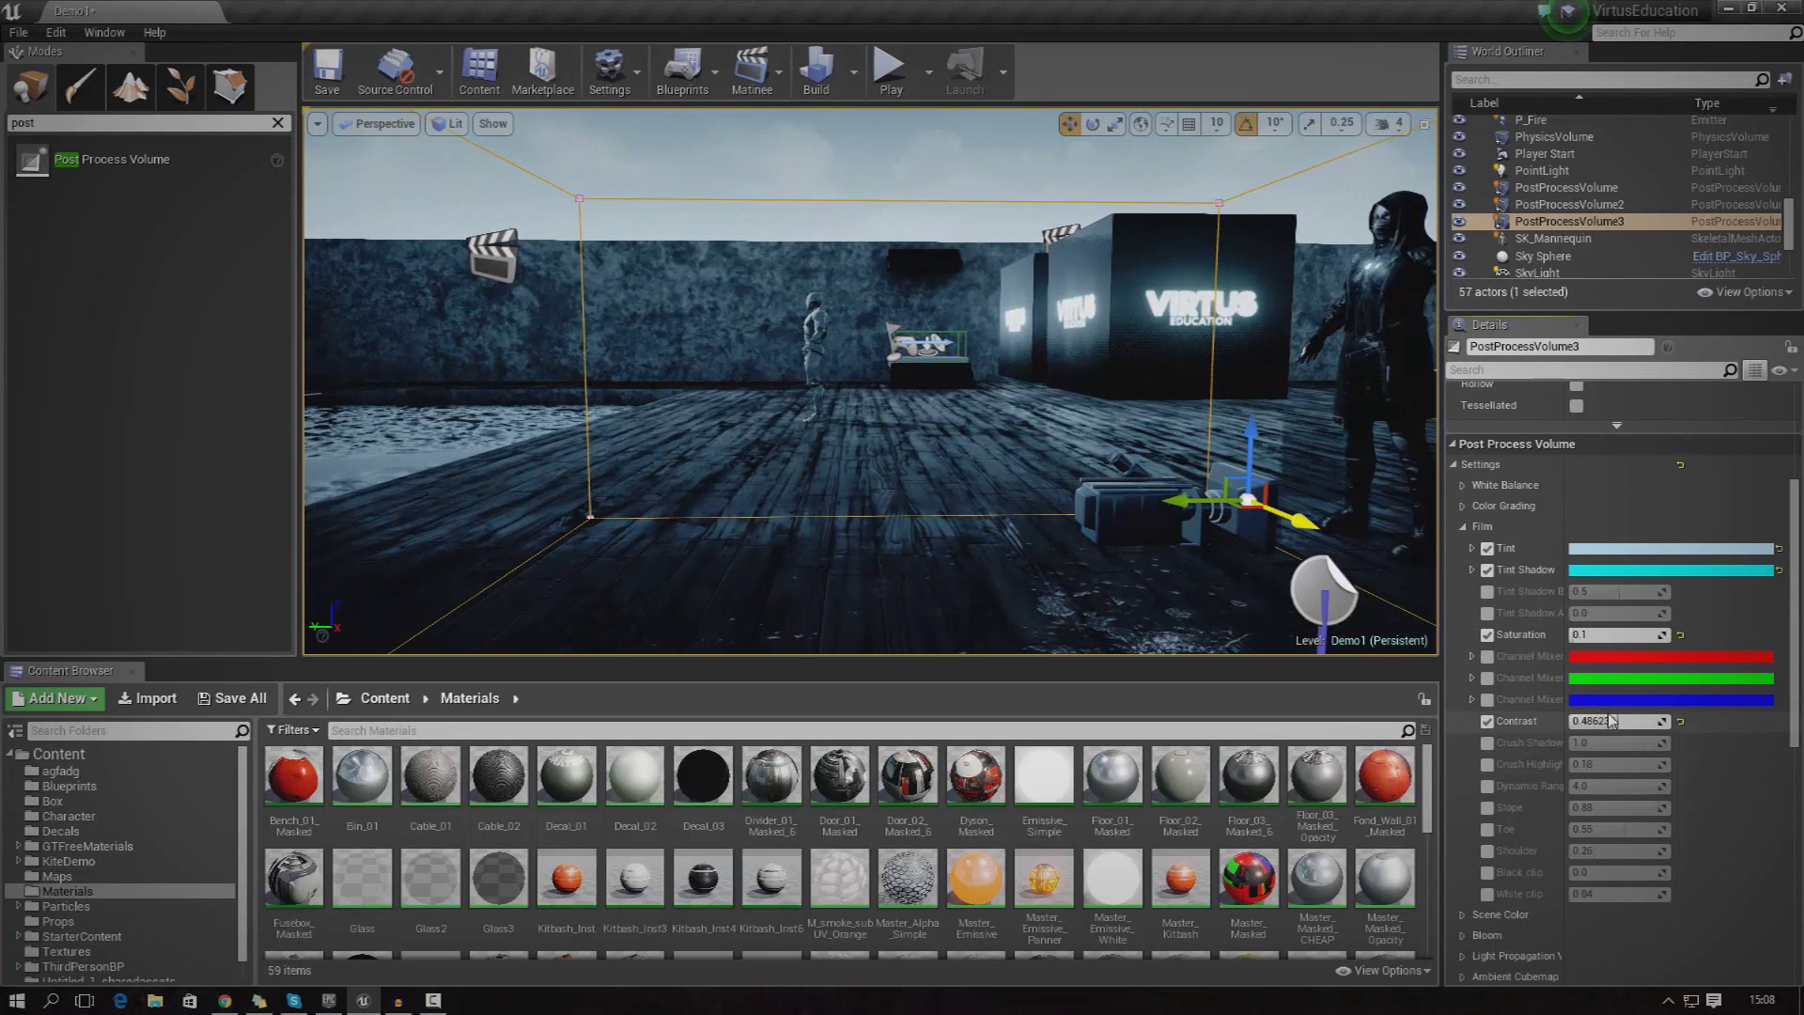
{"action": "left_click_drag", "start_coordinate": [1611, 718], "coordinate": [1597, 722]}
Turn off the Contrast, Saturation, Tint Shadow and Tint overrides and collapse the Film settings.
{"action": "left_click", "coordinate": [1486, 721]}
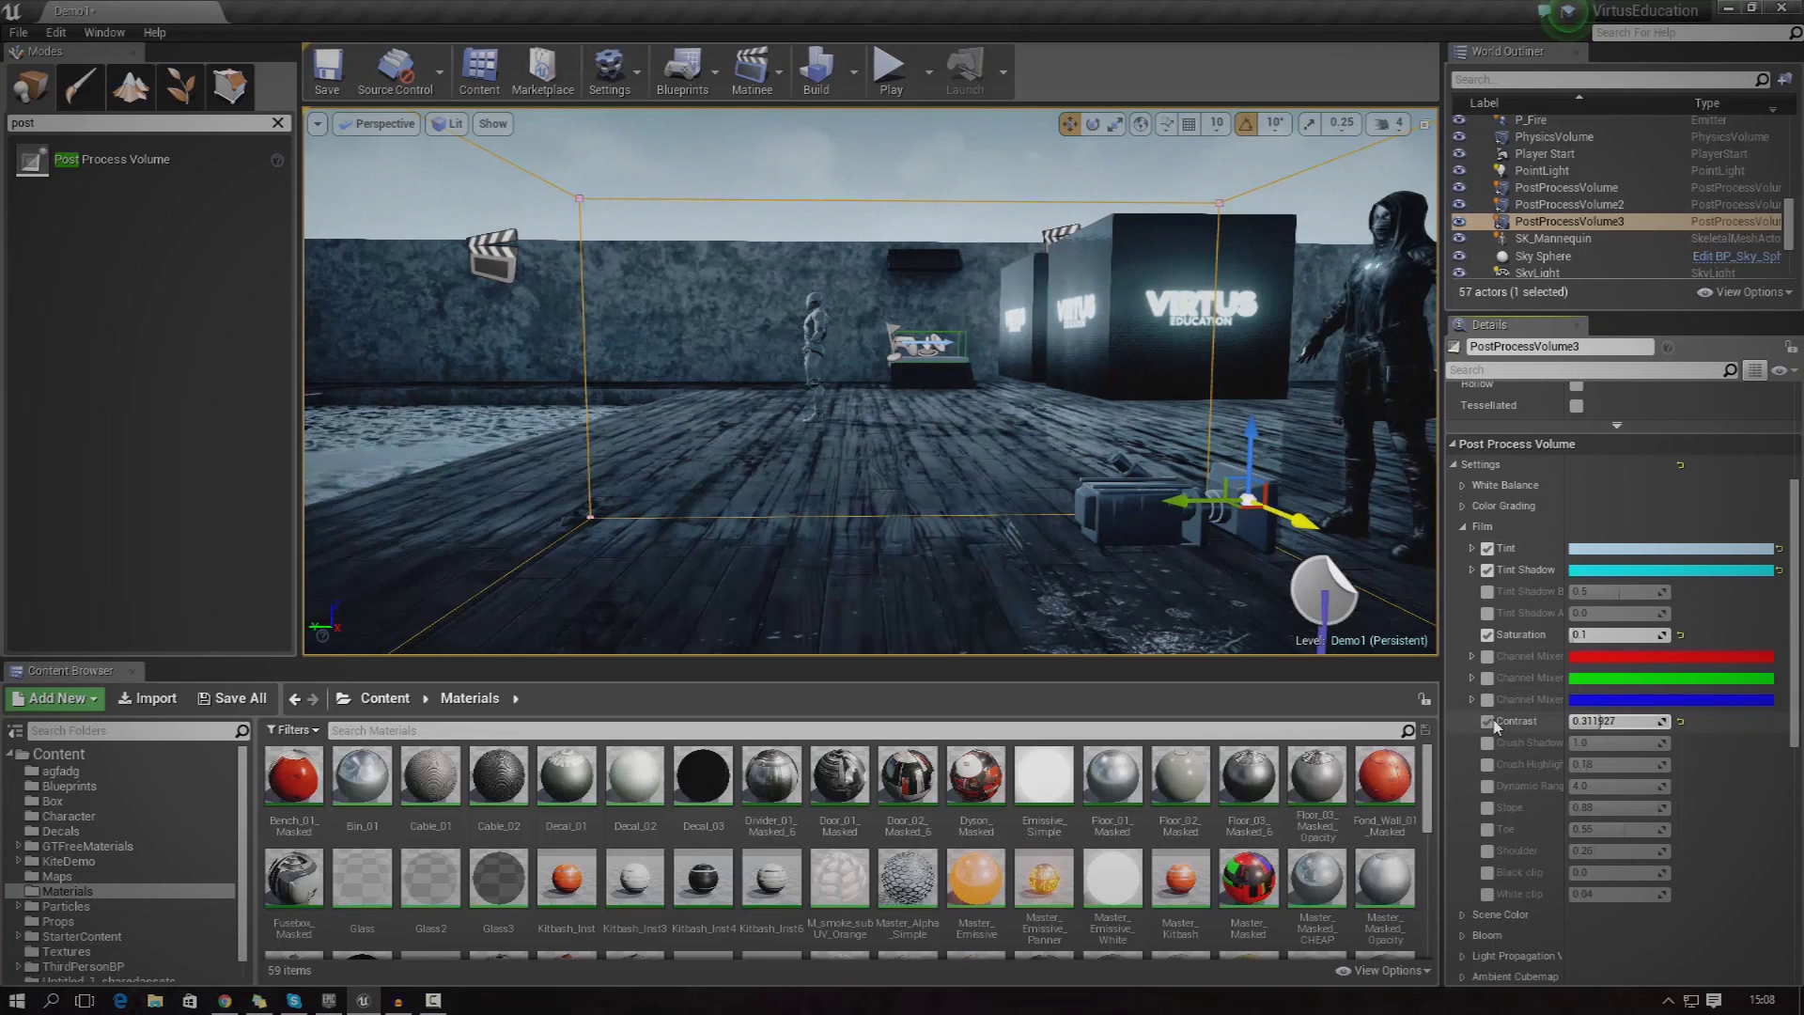
{"action": "left_click", "coordinate": [1487, 635]}
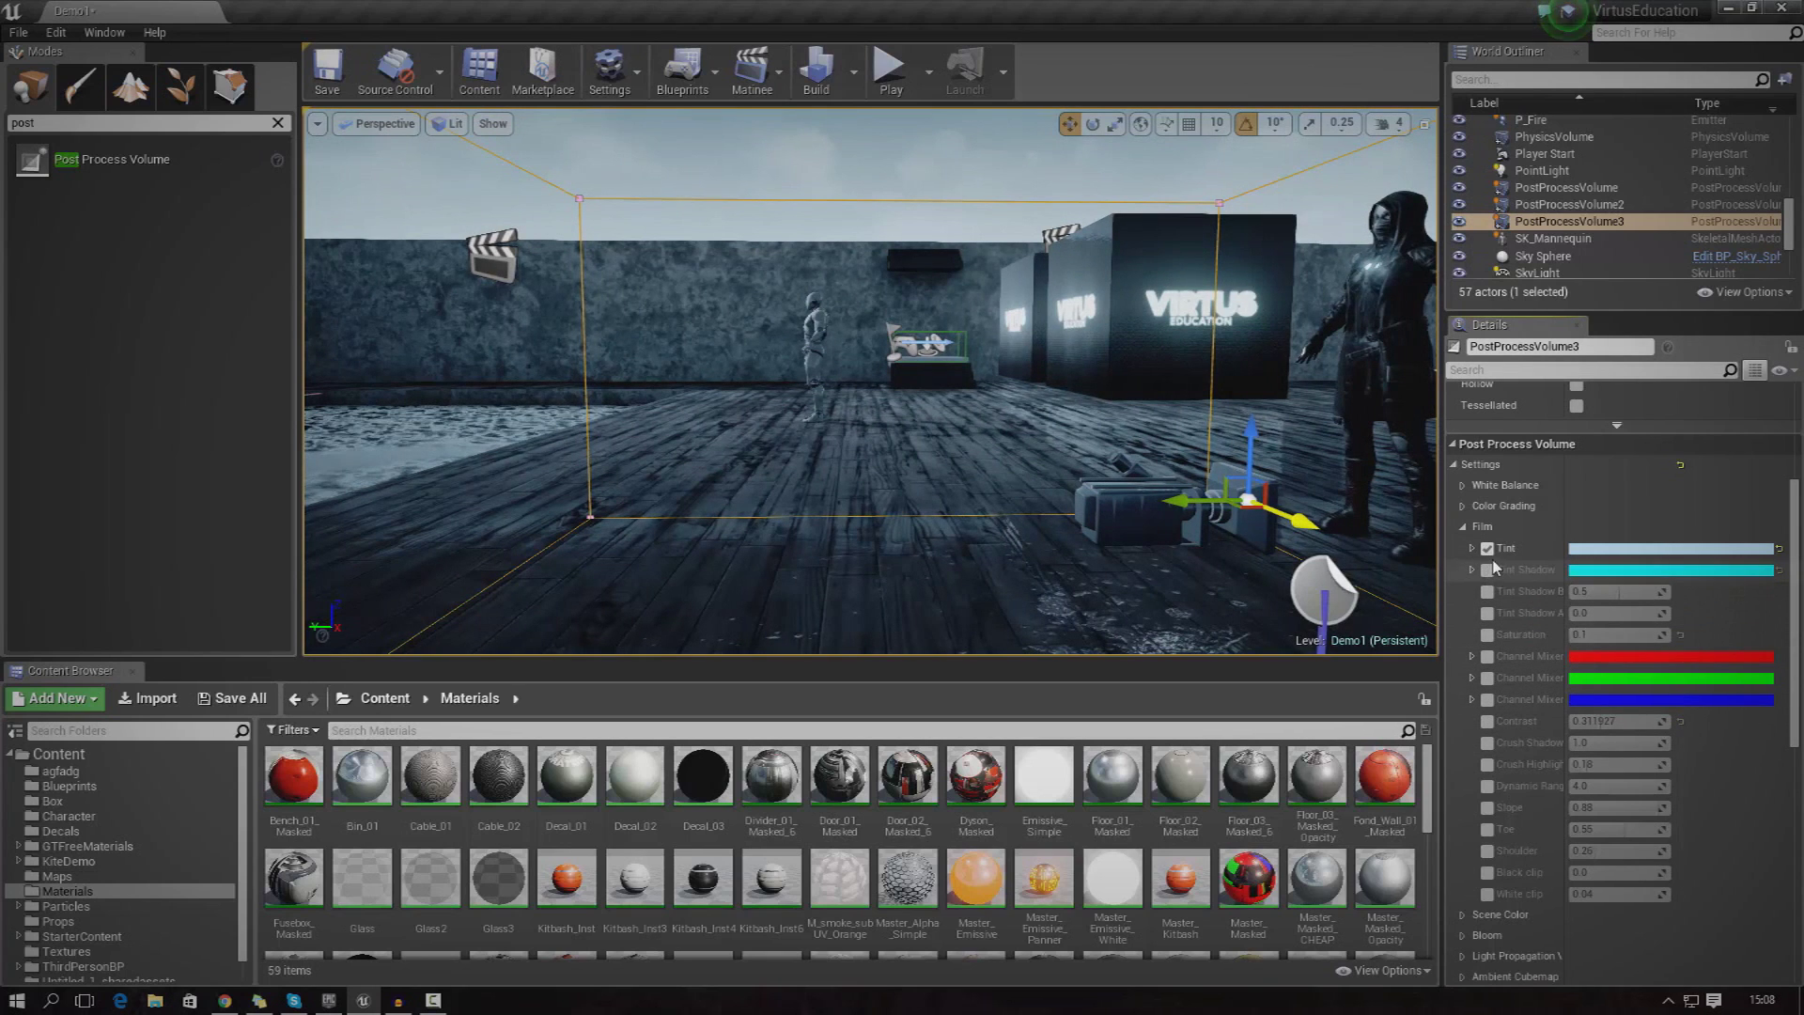
{"action": "left_click", "coordinate": [1487, 549]}
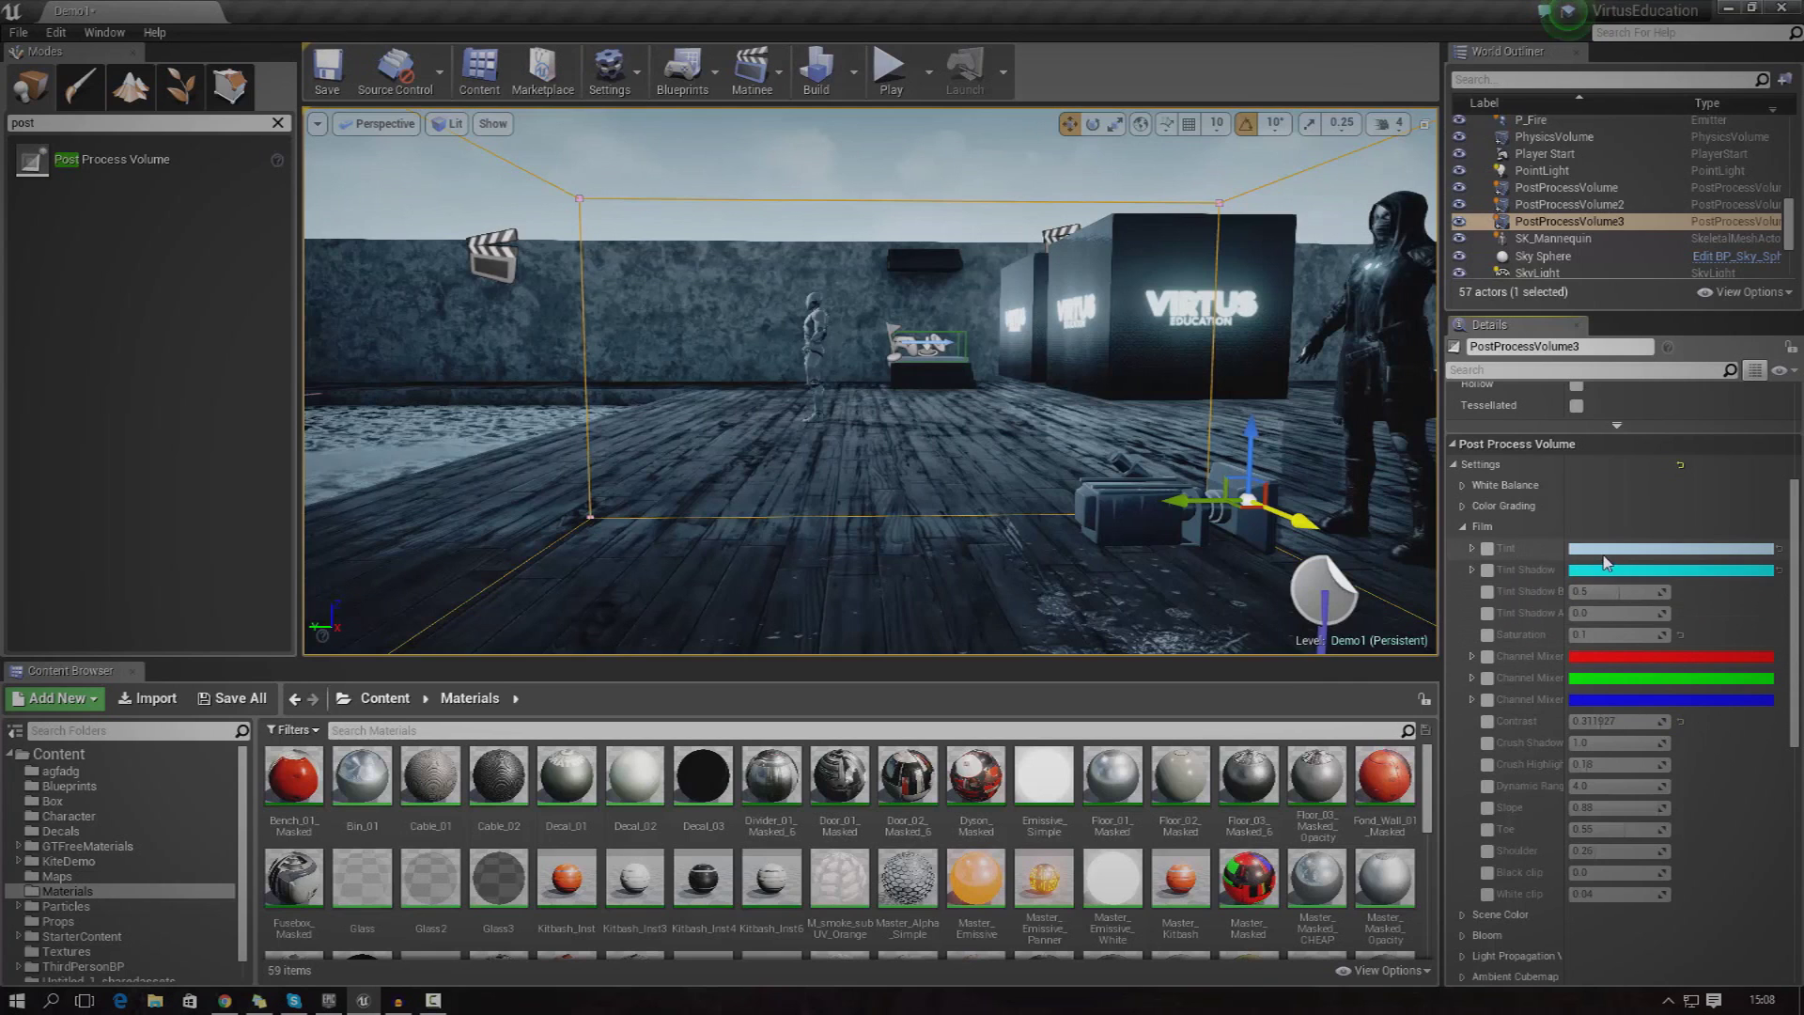
{"action": "left_click", "coordinate": [1474, 528]}
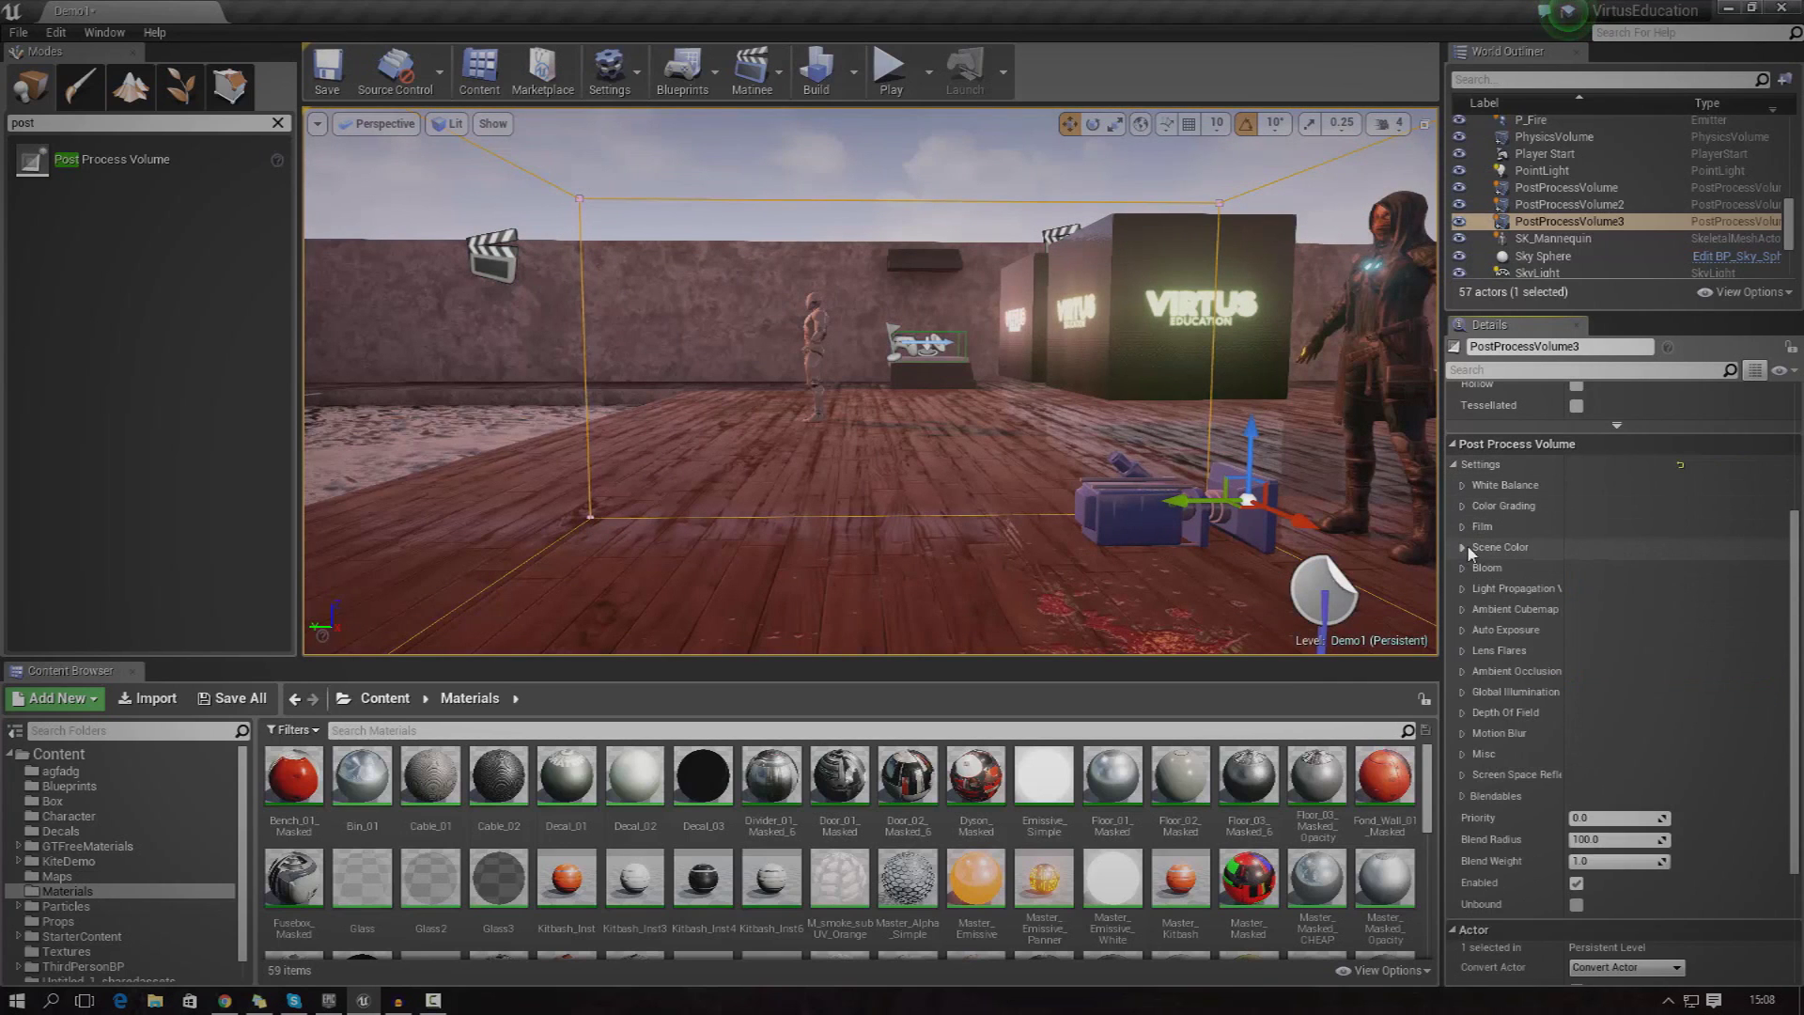
Expand the Scene Color settings, enable Scene Color Tint and set it to a cyan of about R 0.309, G 1.0, B 0.971.
{"action": "left_click", "coordinate": [1468, 547]}
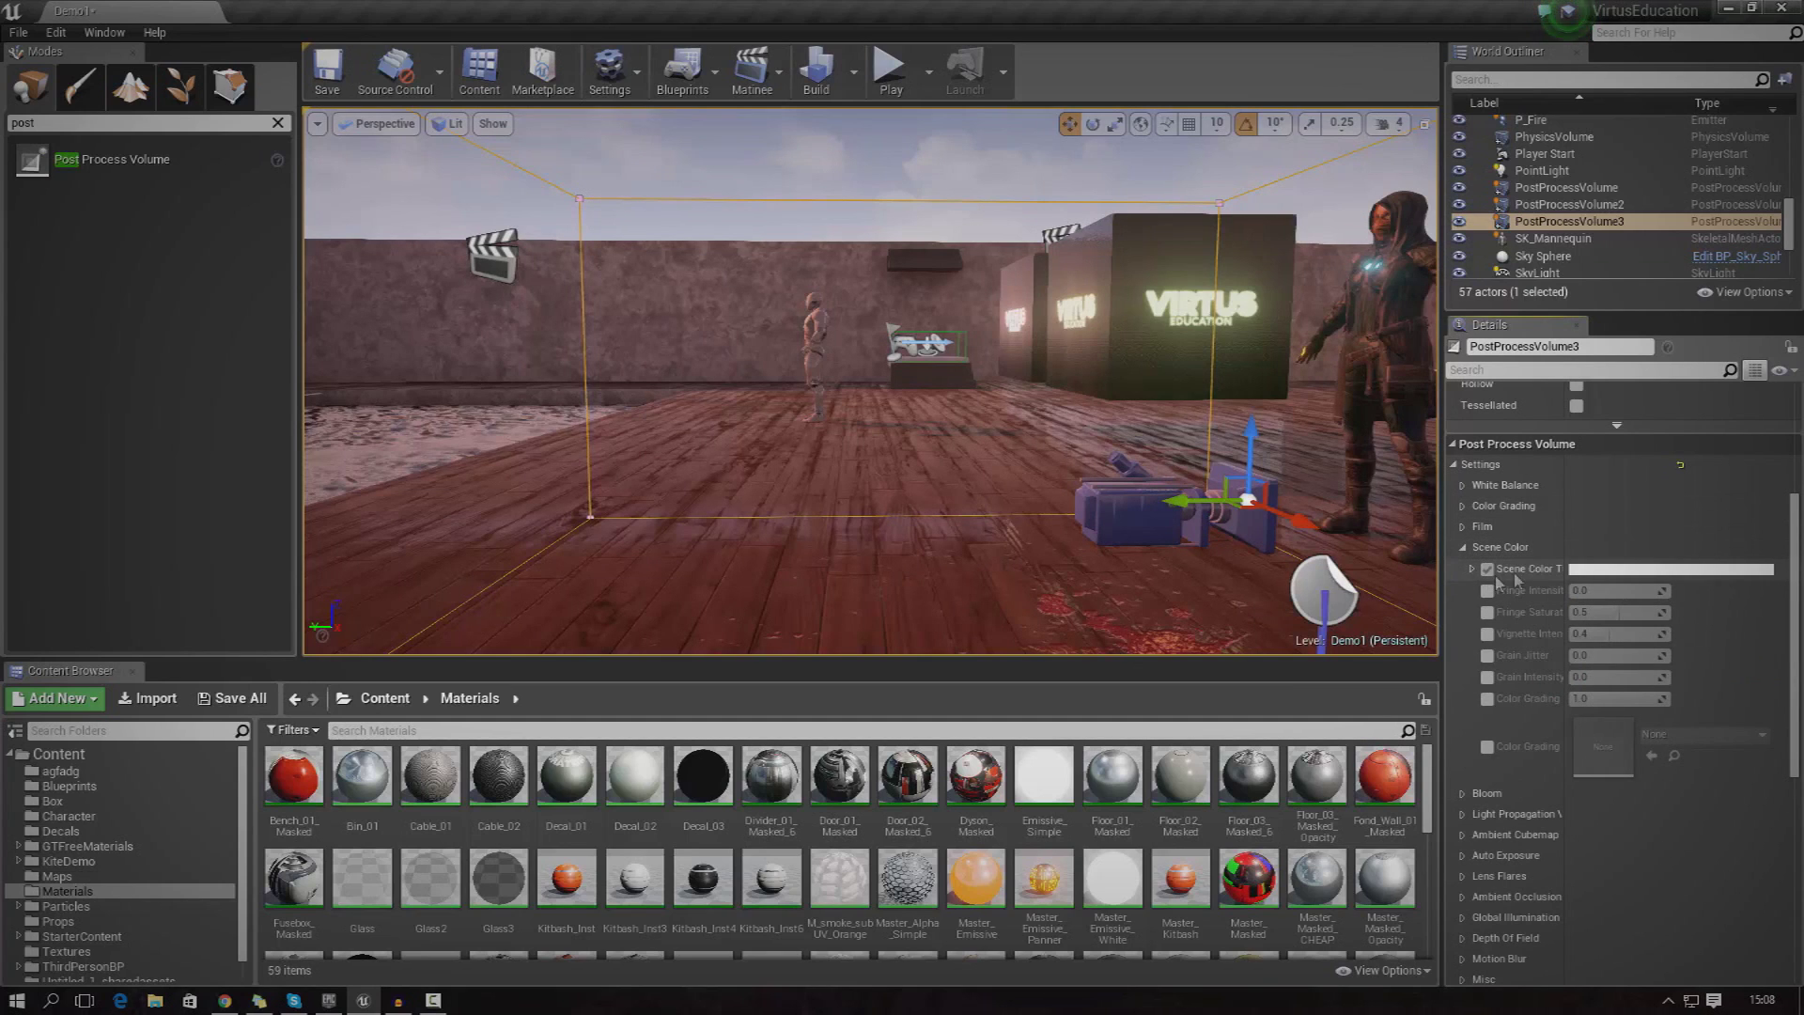
{"action": "left_click", "coordinate": [1598, 570]}
{"action": "left_click", "coordinate": [1440, 786]}
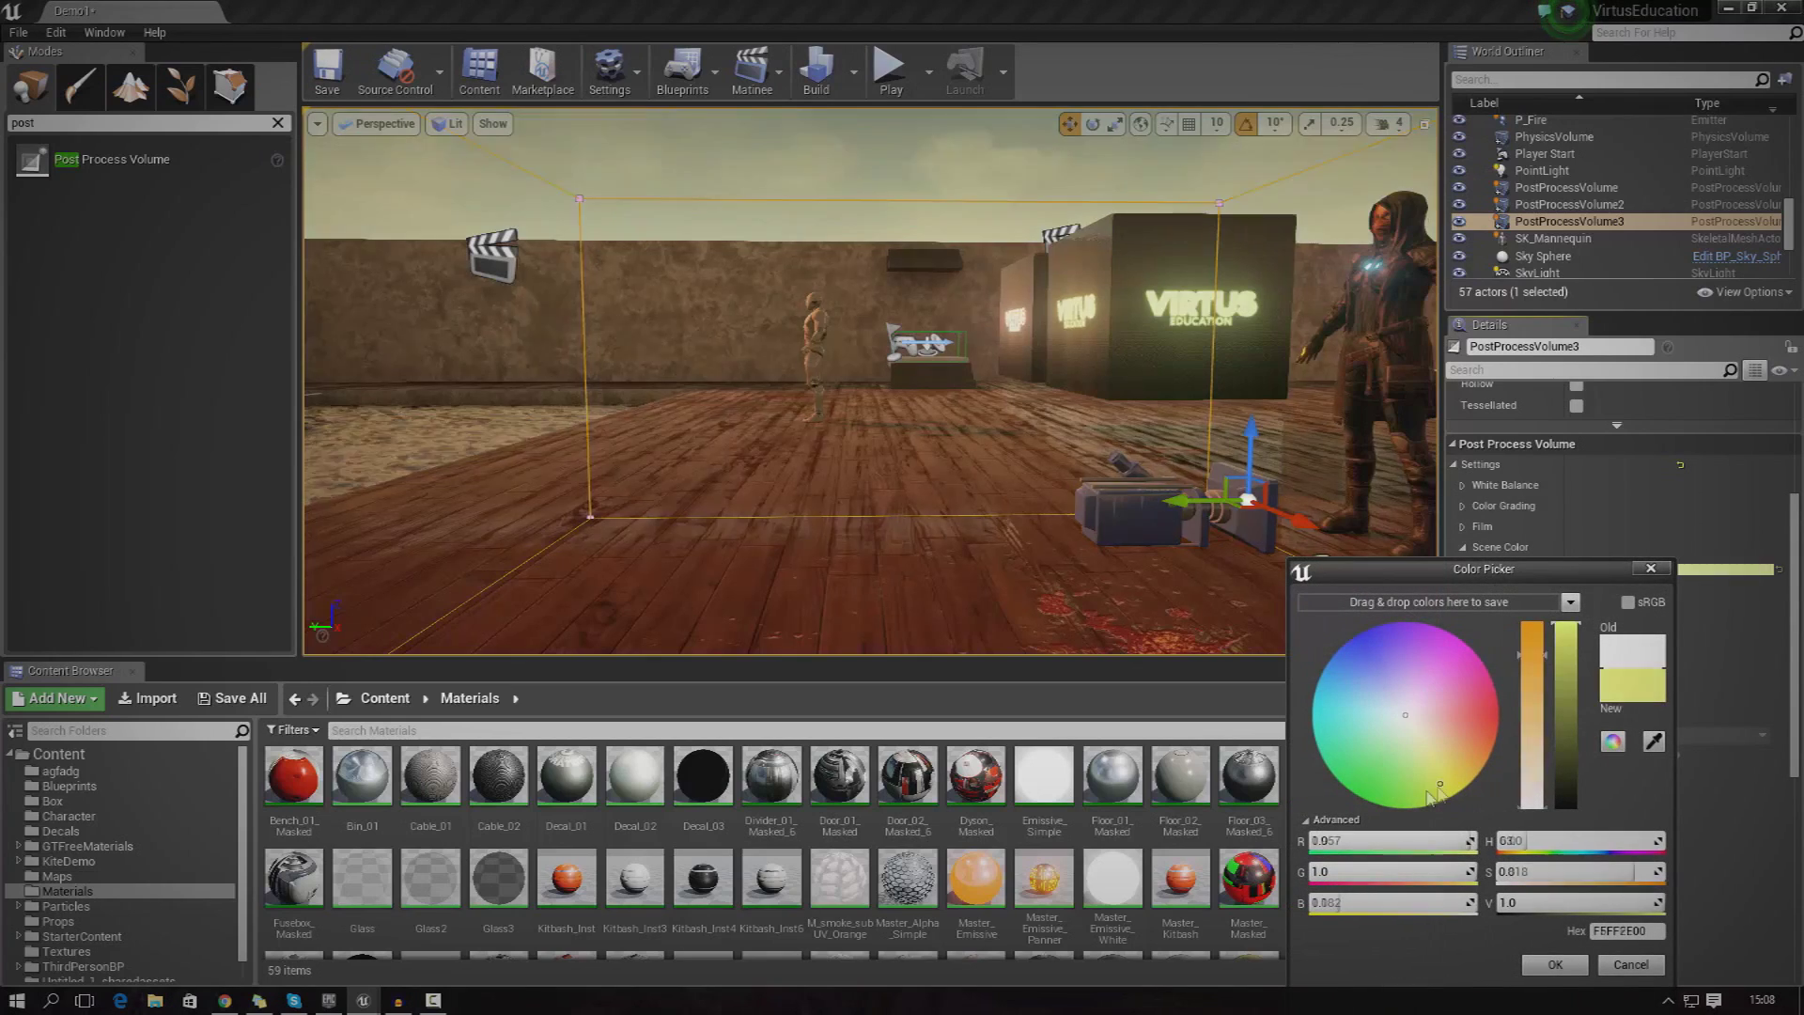
{"action": "left_click_drag", "start_coordinate": [1430, 792], "coordinate": [1340, 718]}
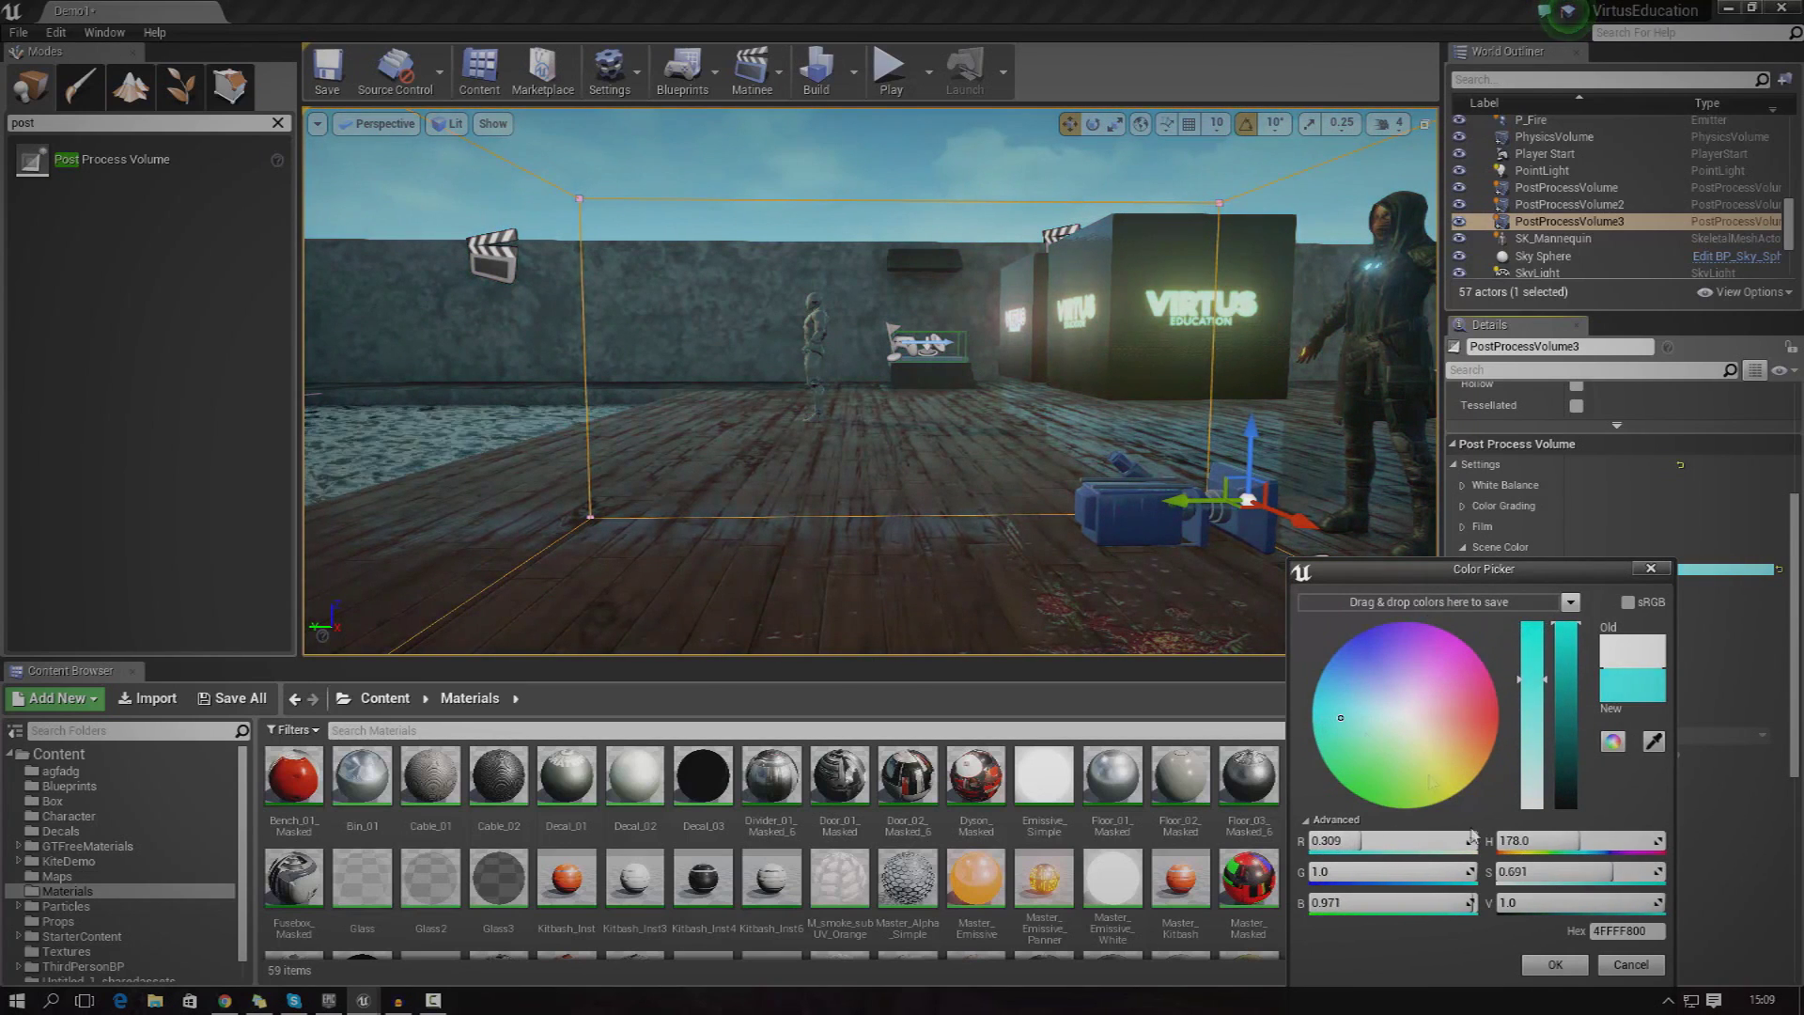
{"action": "left_click", "coordinate": [1555, 965]}
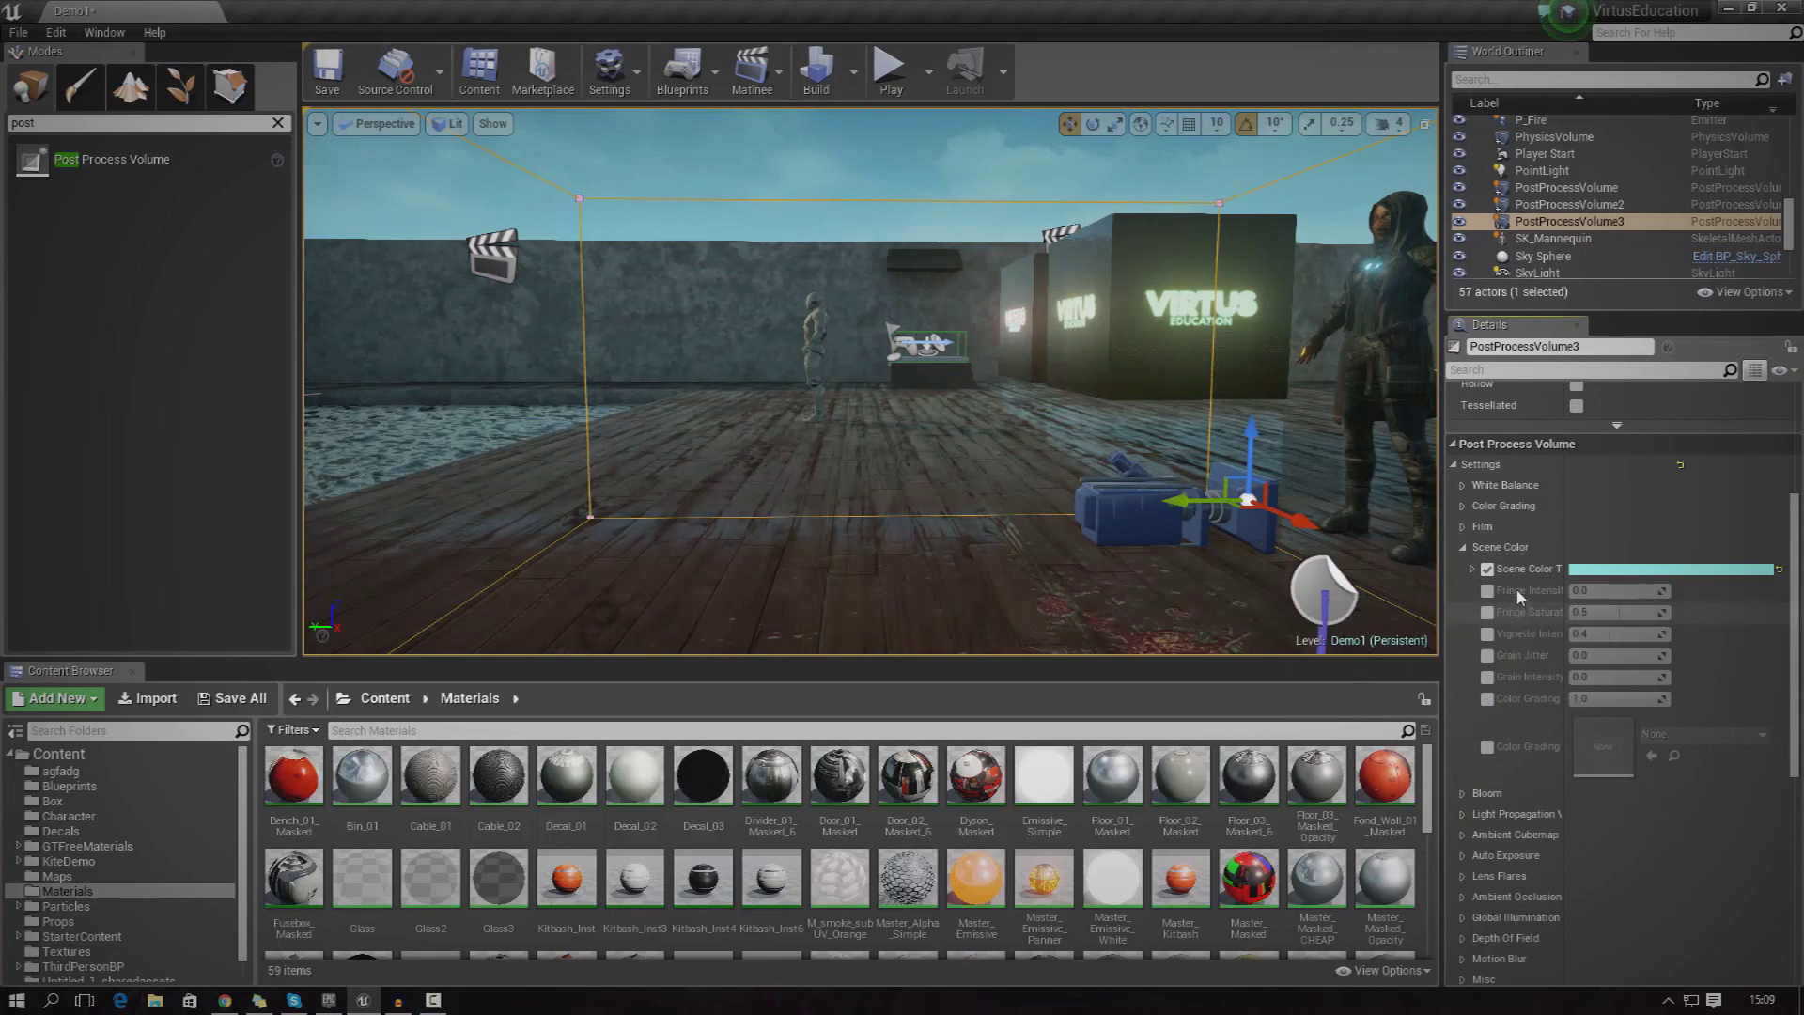
Enable the Fringe Intensity and Fringe Saturation overrides and raise Fringe Intensity to about 4.9.
{"action": "left_click", "coordinate": [1488, 590]}
{"action": "left_click", "coordinate": [1488, 612]}
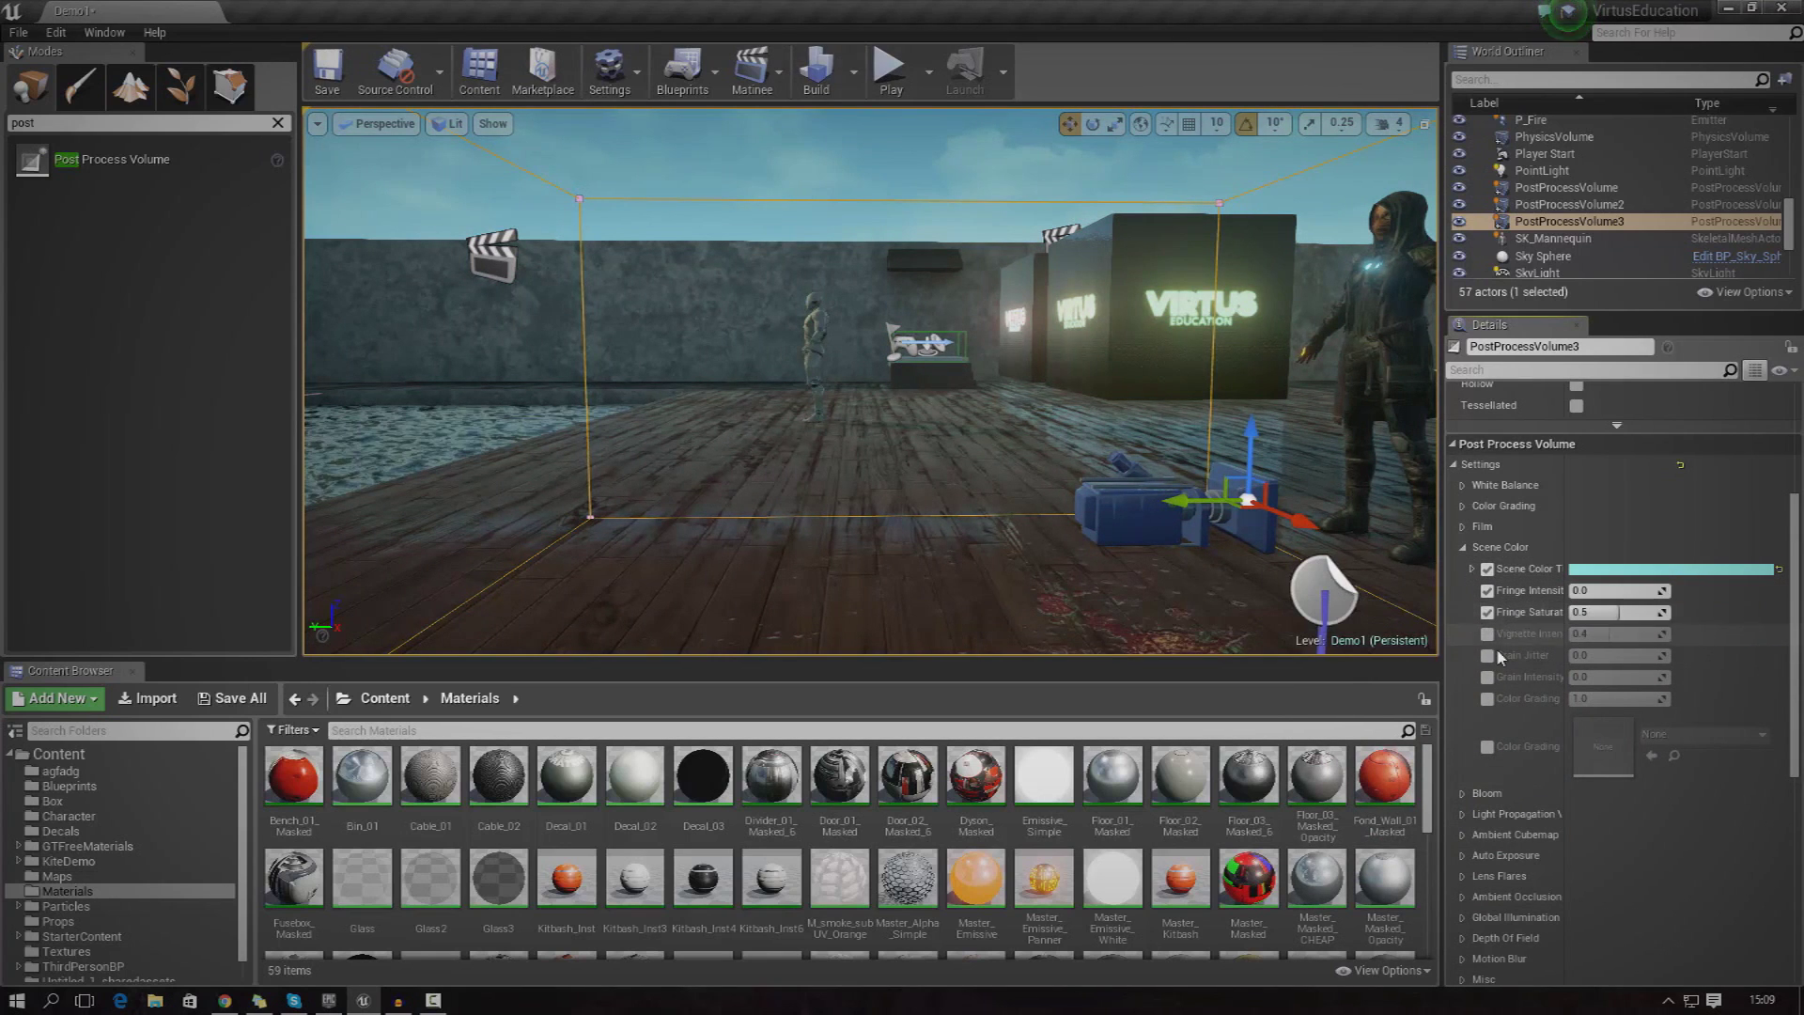
{"action": "left_click_drag", "start_coordinate": [1588, 591], "coordinate": [1663, 590]}
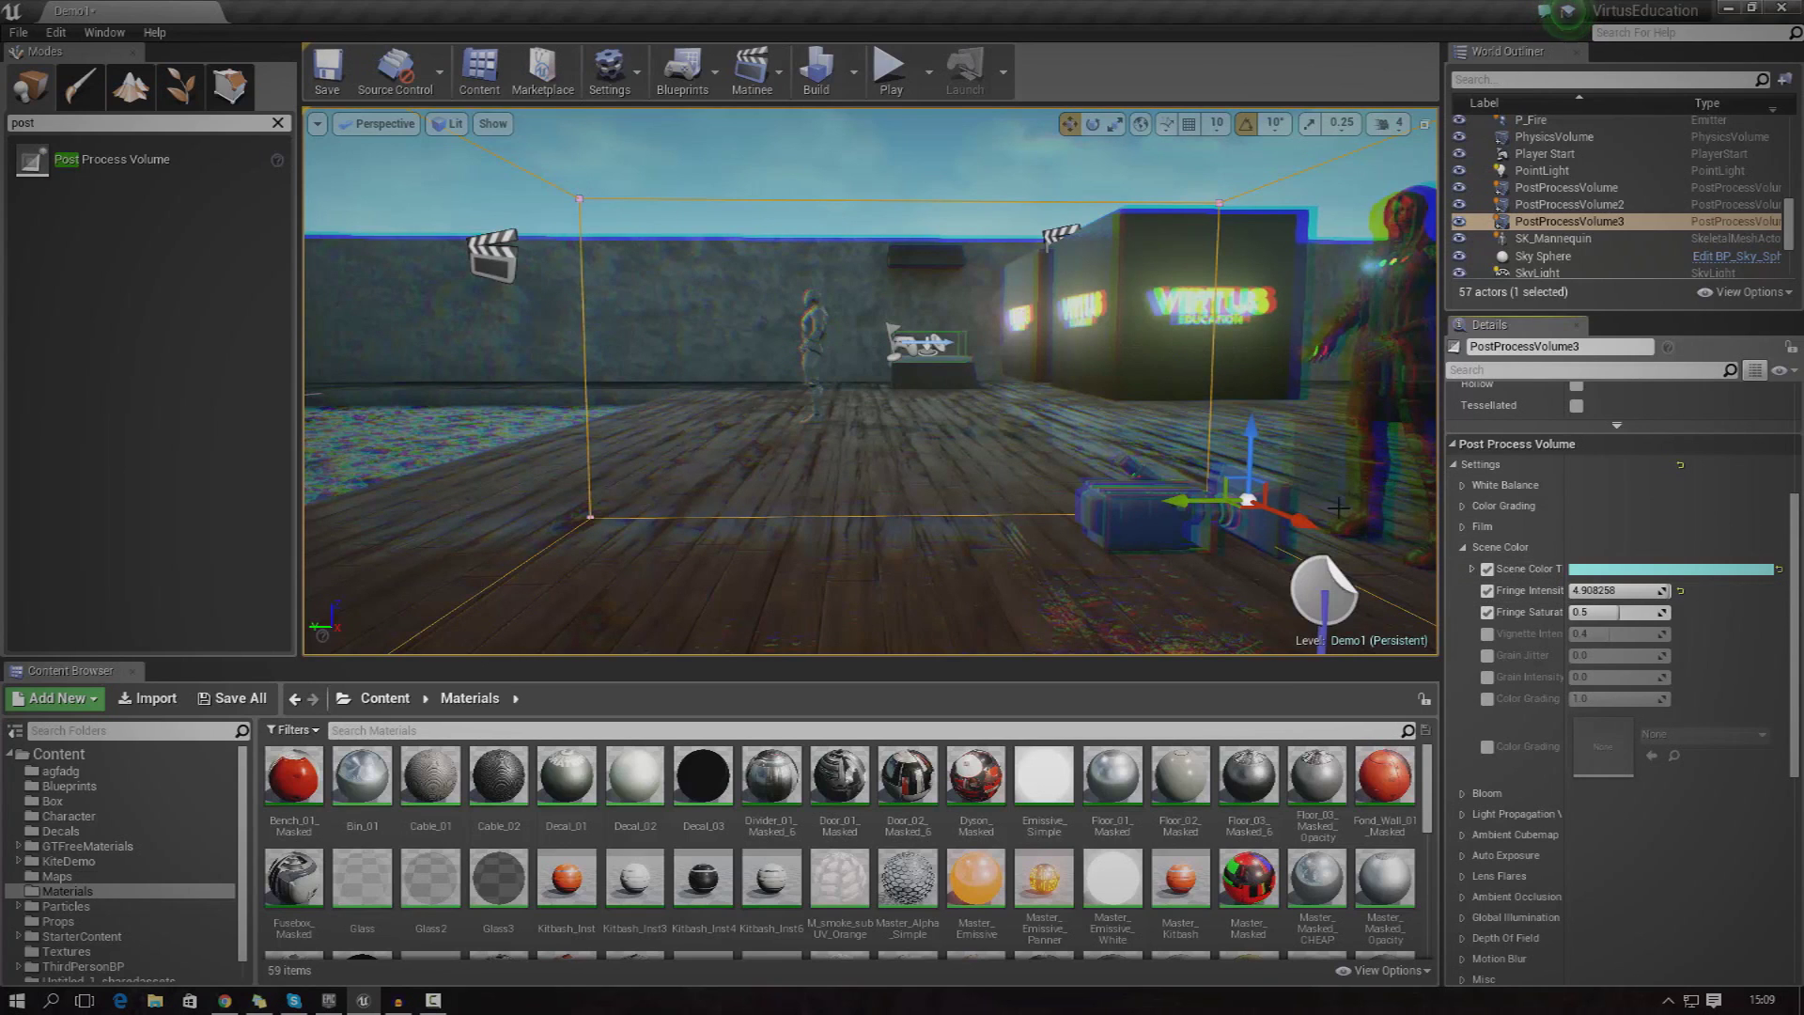
Reset Fringe Intensity to 0.0 with both fringe overrides turned off, and enable the Vignette Intensity override.
{"action": "left_click", "coordinate": [1487, 592]}
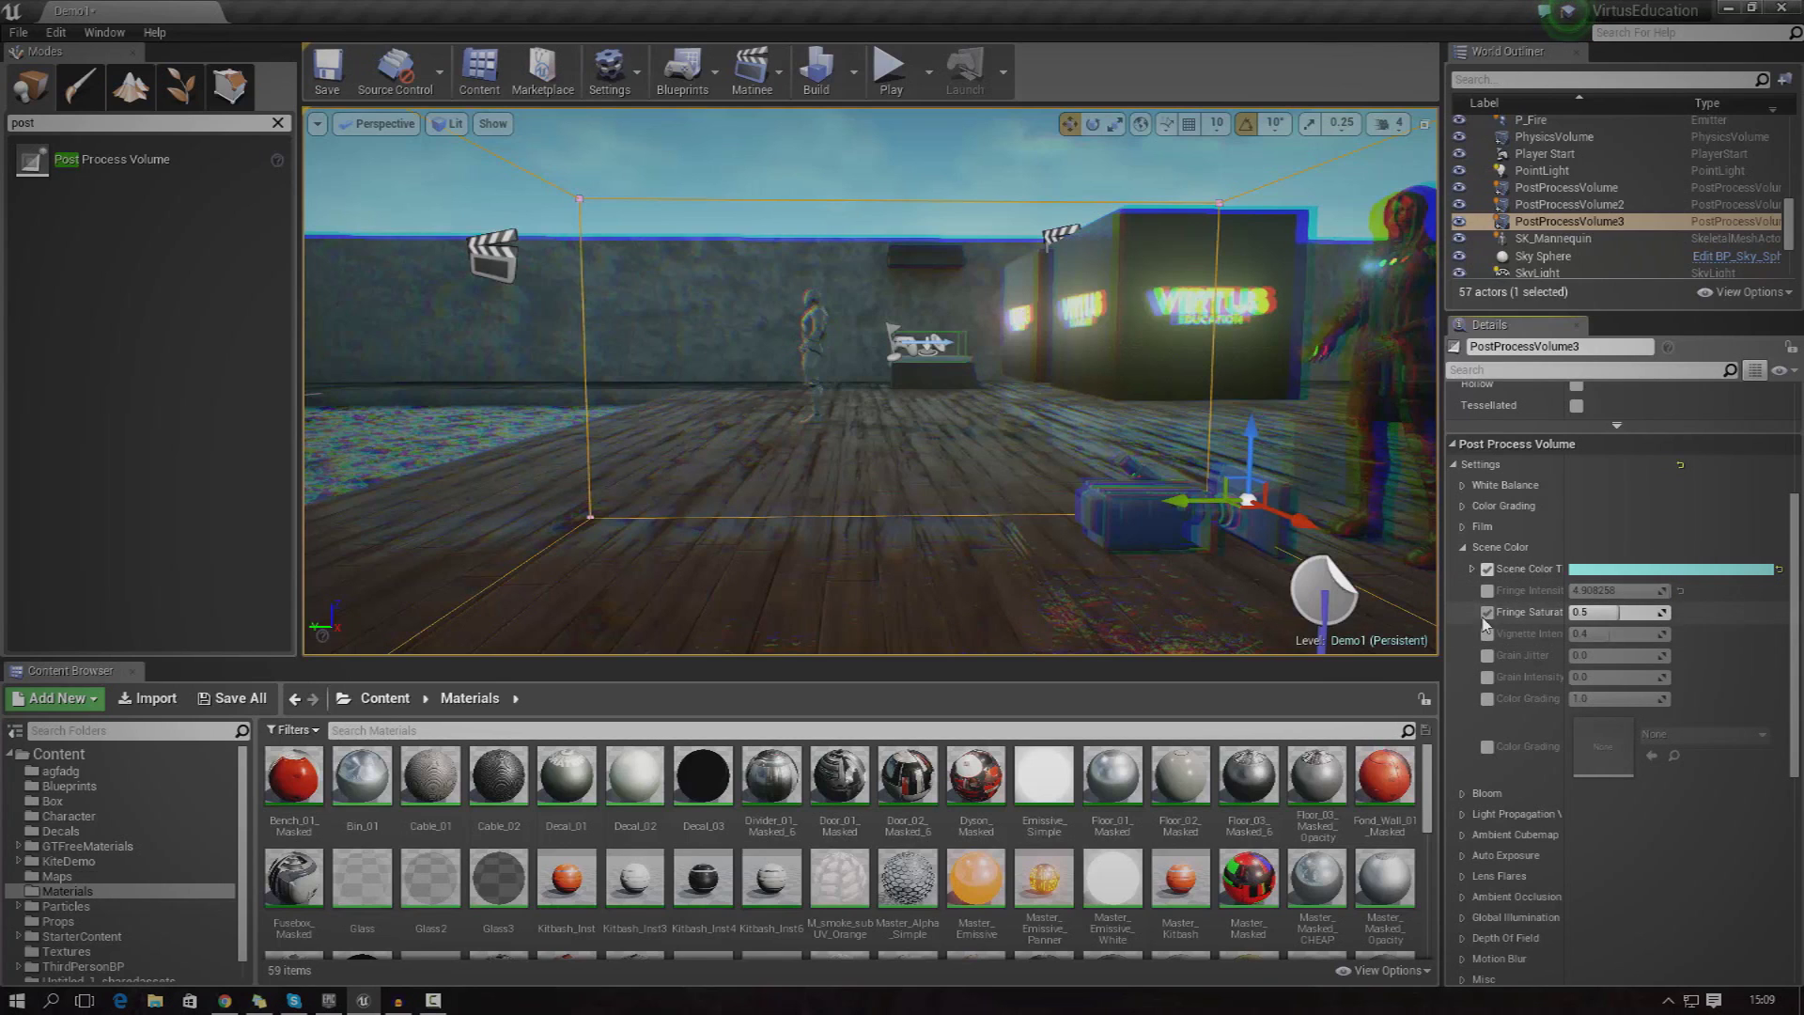
{"action": "left_click", "coordinate": [1487, 612]}
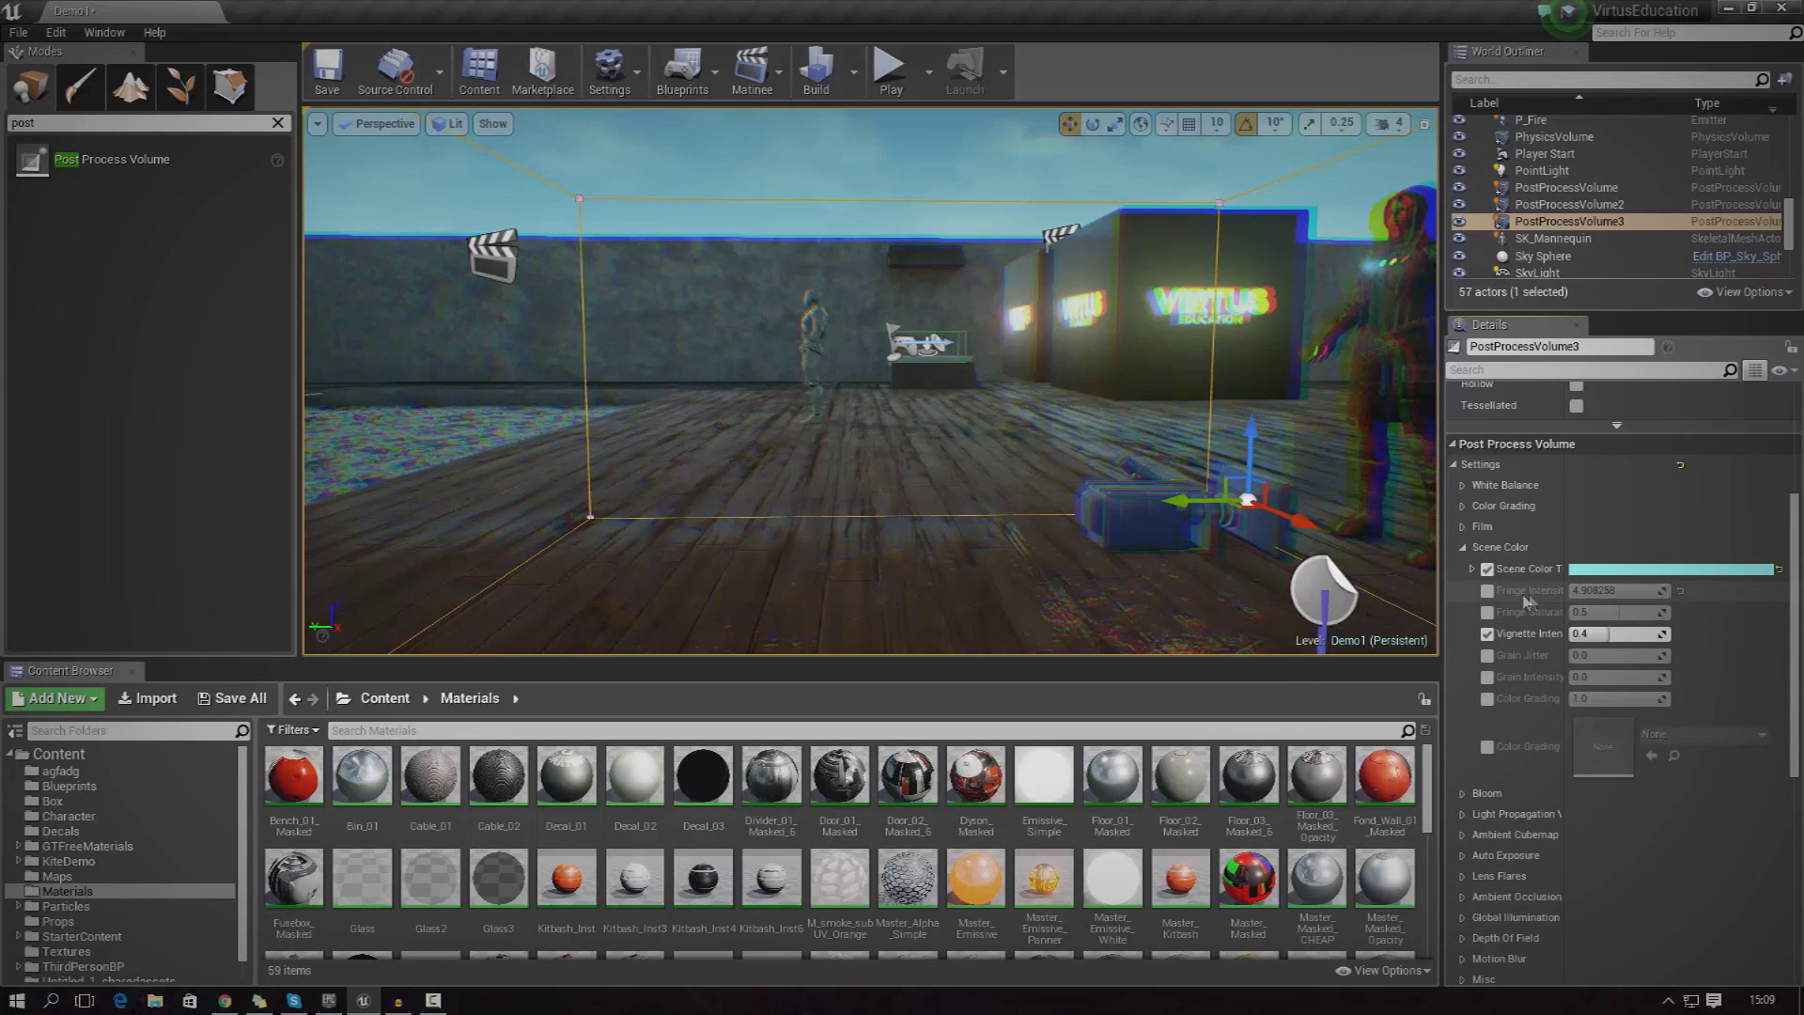
{"action": "left_click", "coordinate": [1487, 591]}
{"action": "left_click_drag", "start_coordinate": [1646, 590], "coordinate": [1570, 590]}
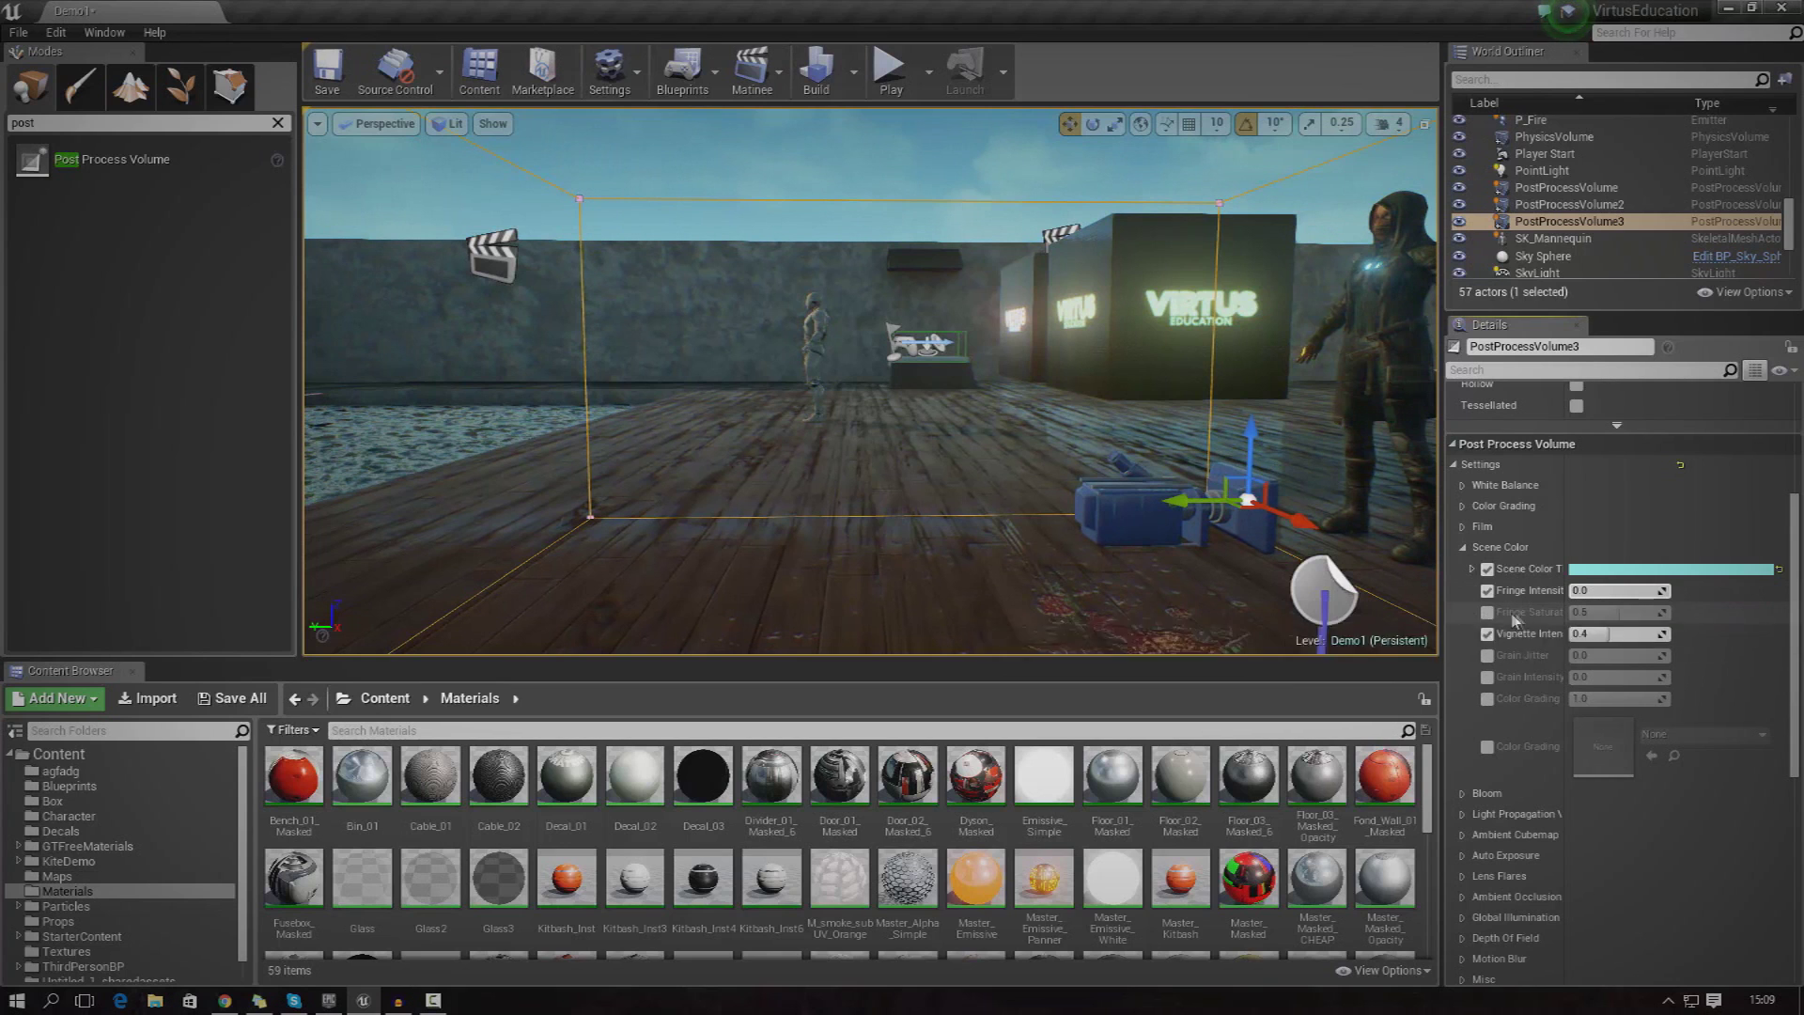
{"action": "left_click", "coordinate": [1487, 590]}
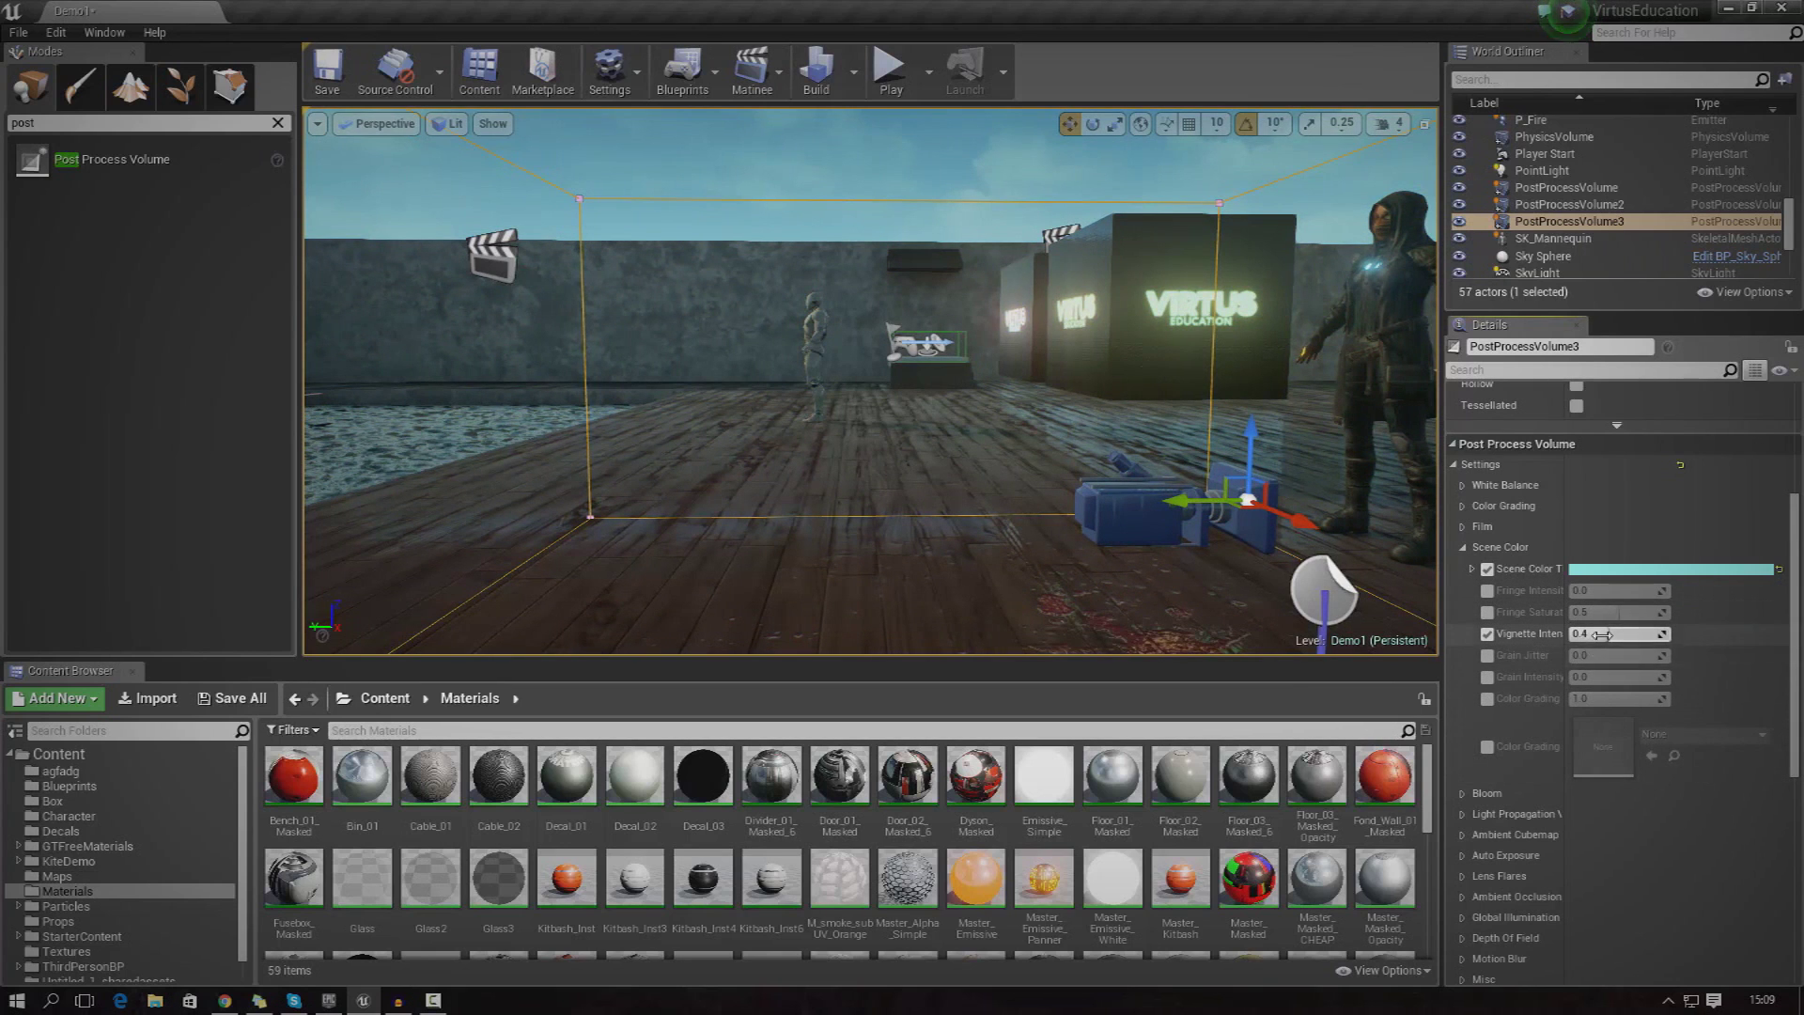
Try Vignette Intensity at about 0.92 and 0.61, reduce it to about 0.33 and collapse the Scene Color settings.
{"action": "left_click_drag", "start_coordinate": [1609, 633], "coordinate": [1654, 633]}
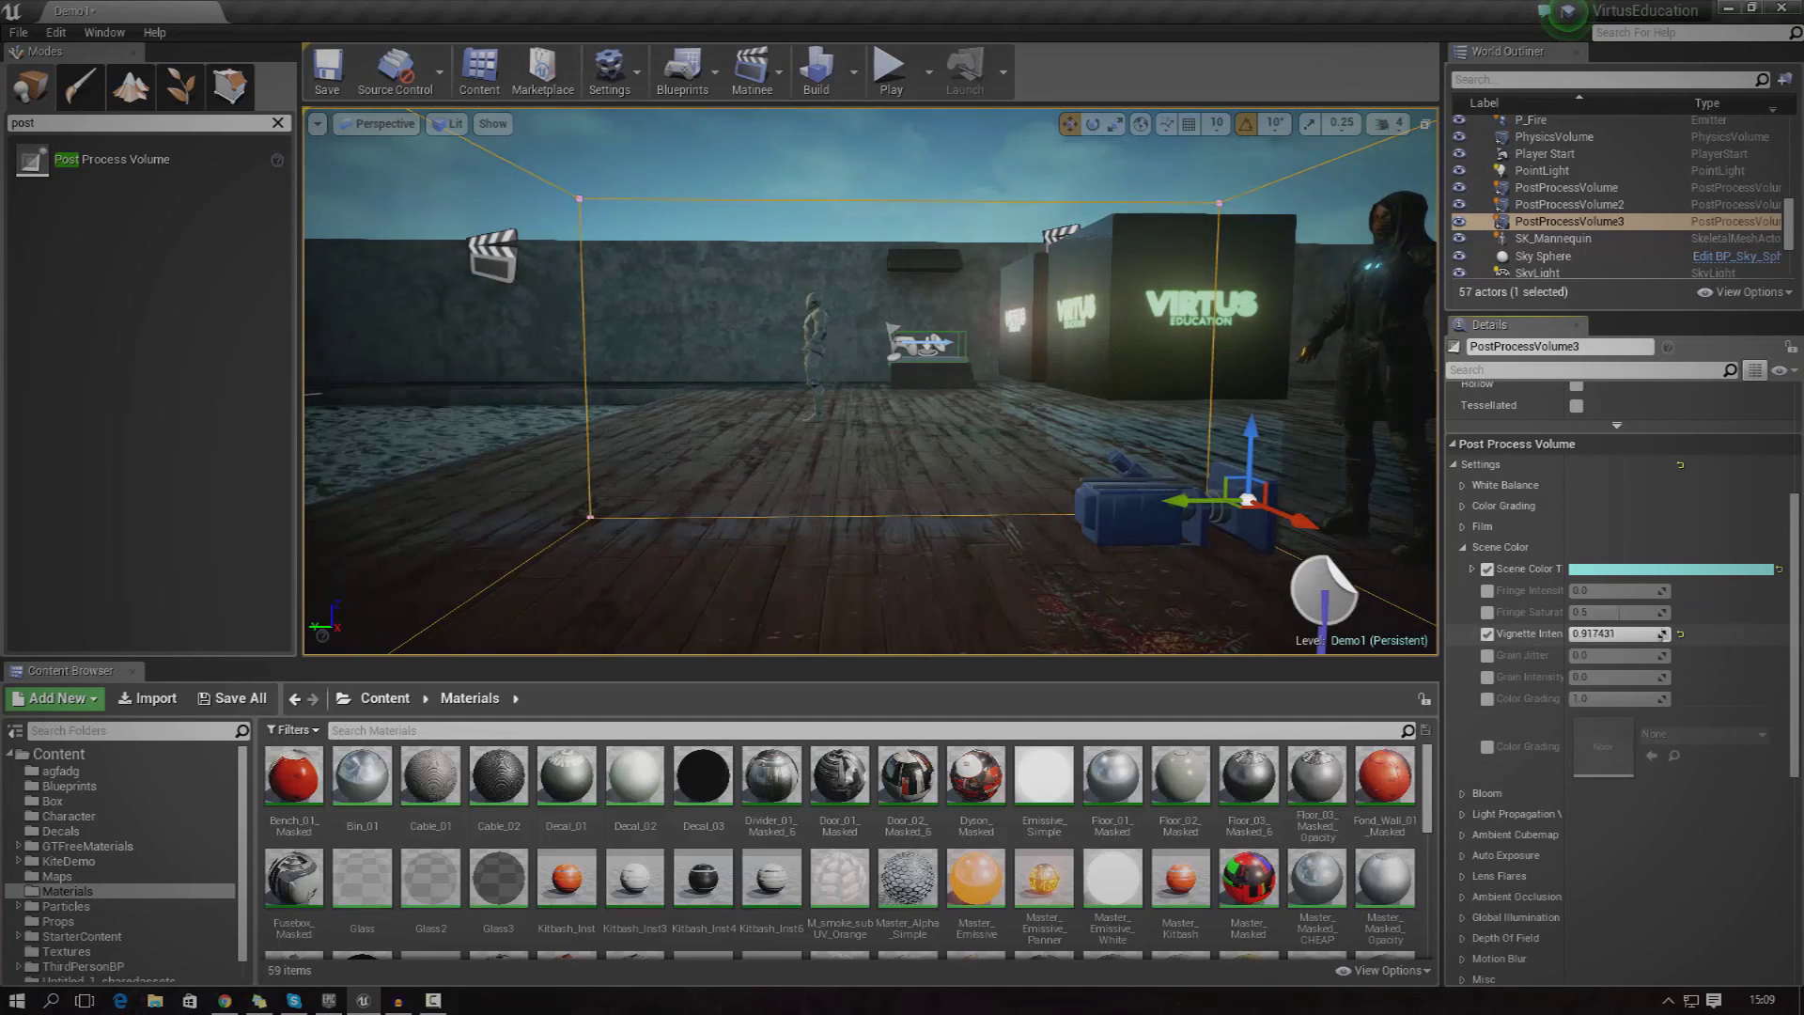
{"action": "mouse_move", "coordinate": [1663, 633]}
{"action": "left_mouse_down"}
{"action": "mouse_move", "coordinate": [1604, 633]}
{"action": "mouse_move", "coordinate": [1630, 634]}
{"action": "left_mouse_up"}
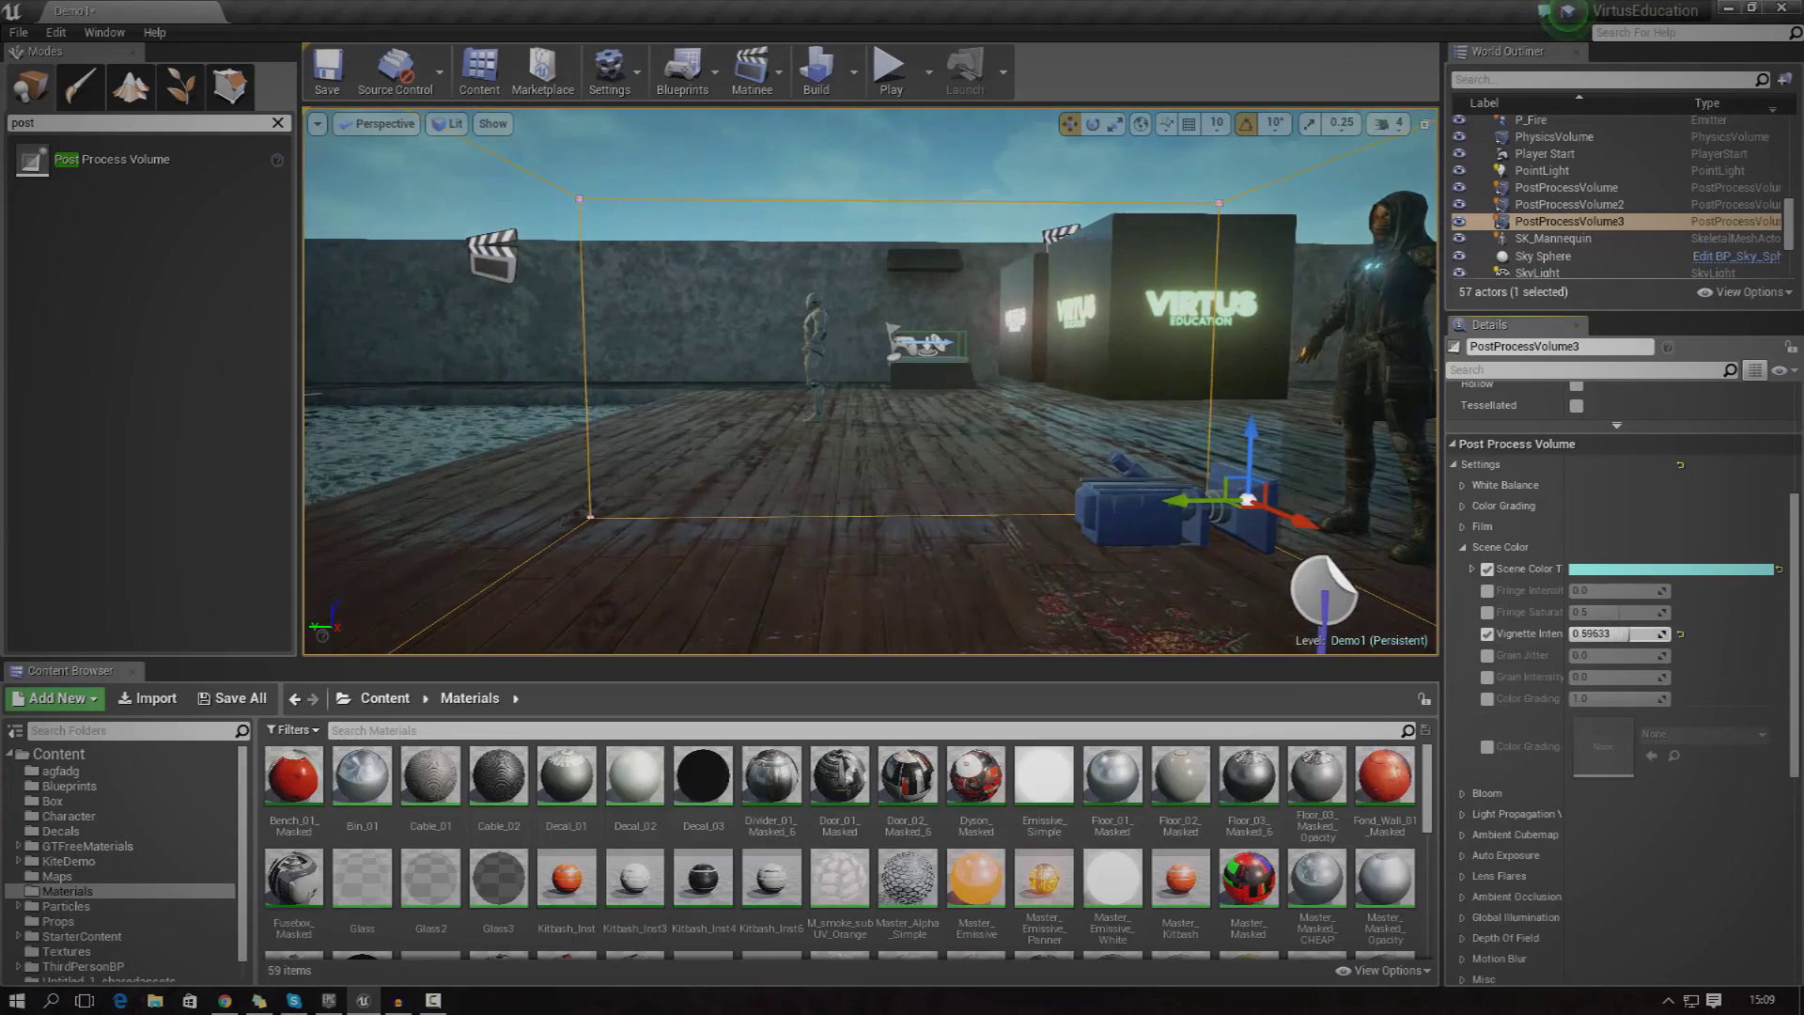
{"action": "right_click_drag", "start_coordinate": [1034, 395], "coordinate": [517, 395]}
{"action": "right_click_drag", "start_coordinate": [874, 395], "coordinate": [874, 395]}
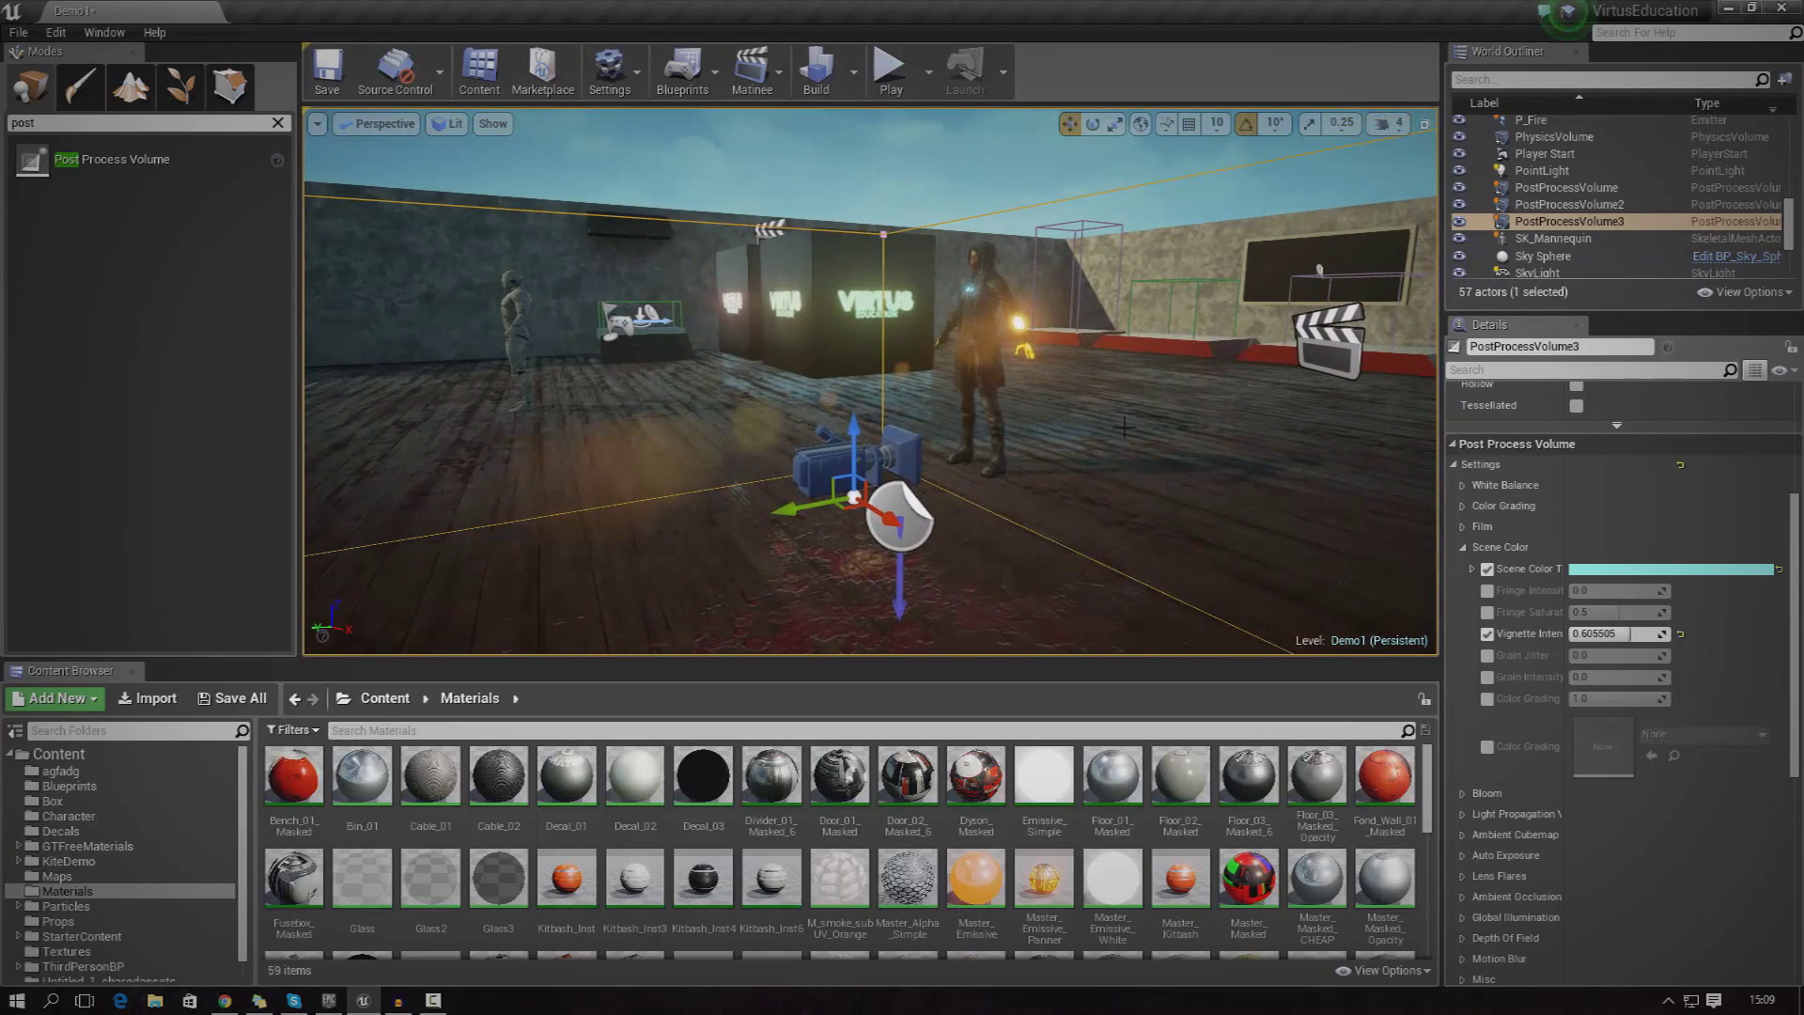
{"action": "left_click_drag", "start_coordinate": [1605, 634], "coordinate": [1610, 635]}
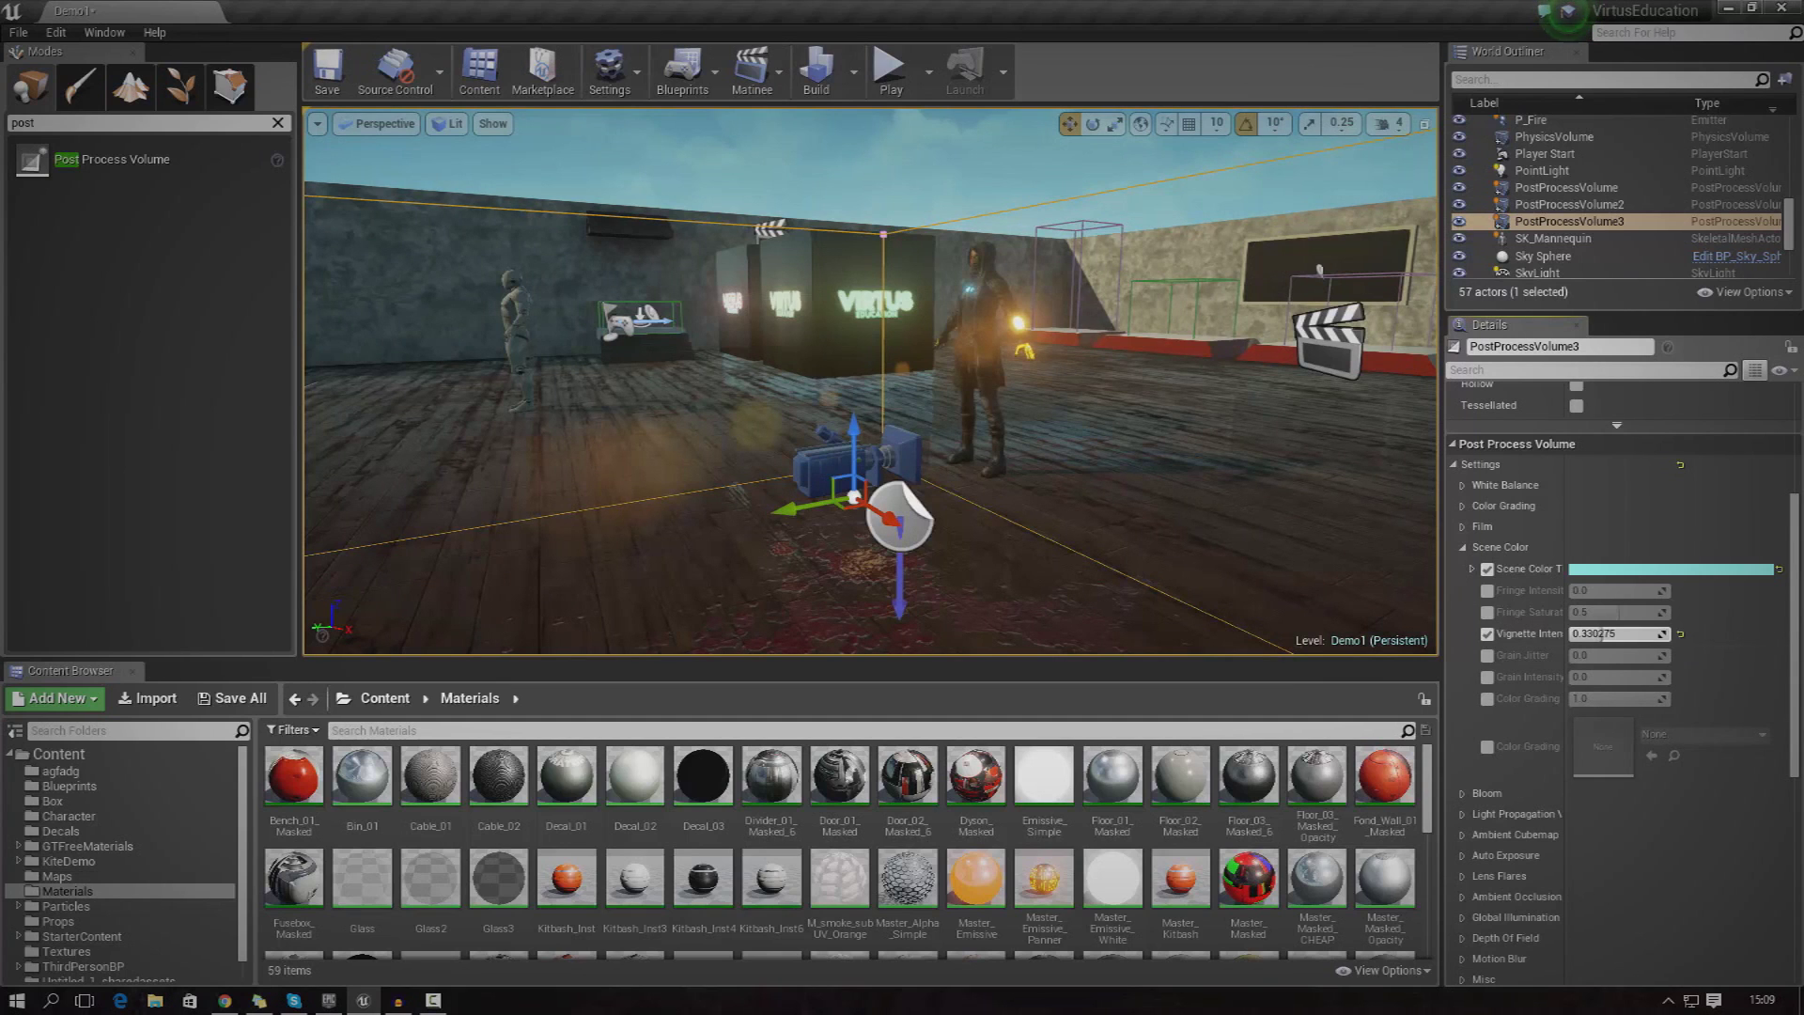
{"action": "left_click", "coordinate": [1463, 548]}
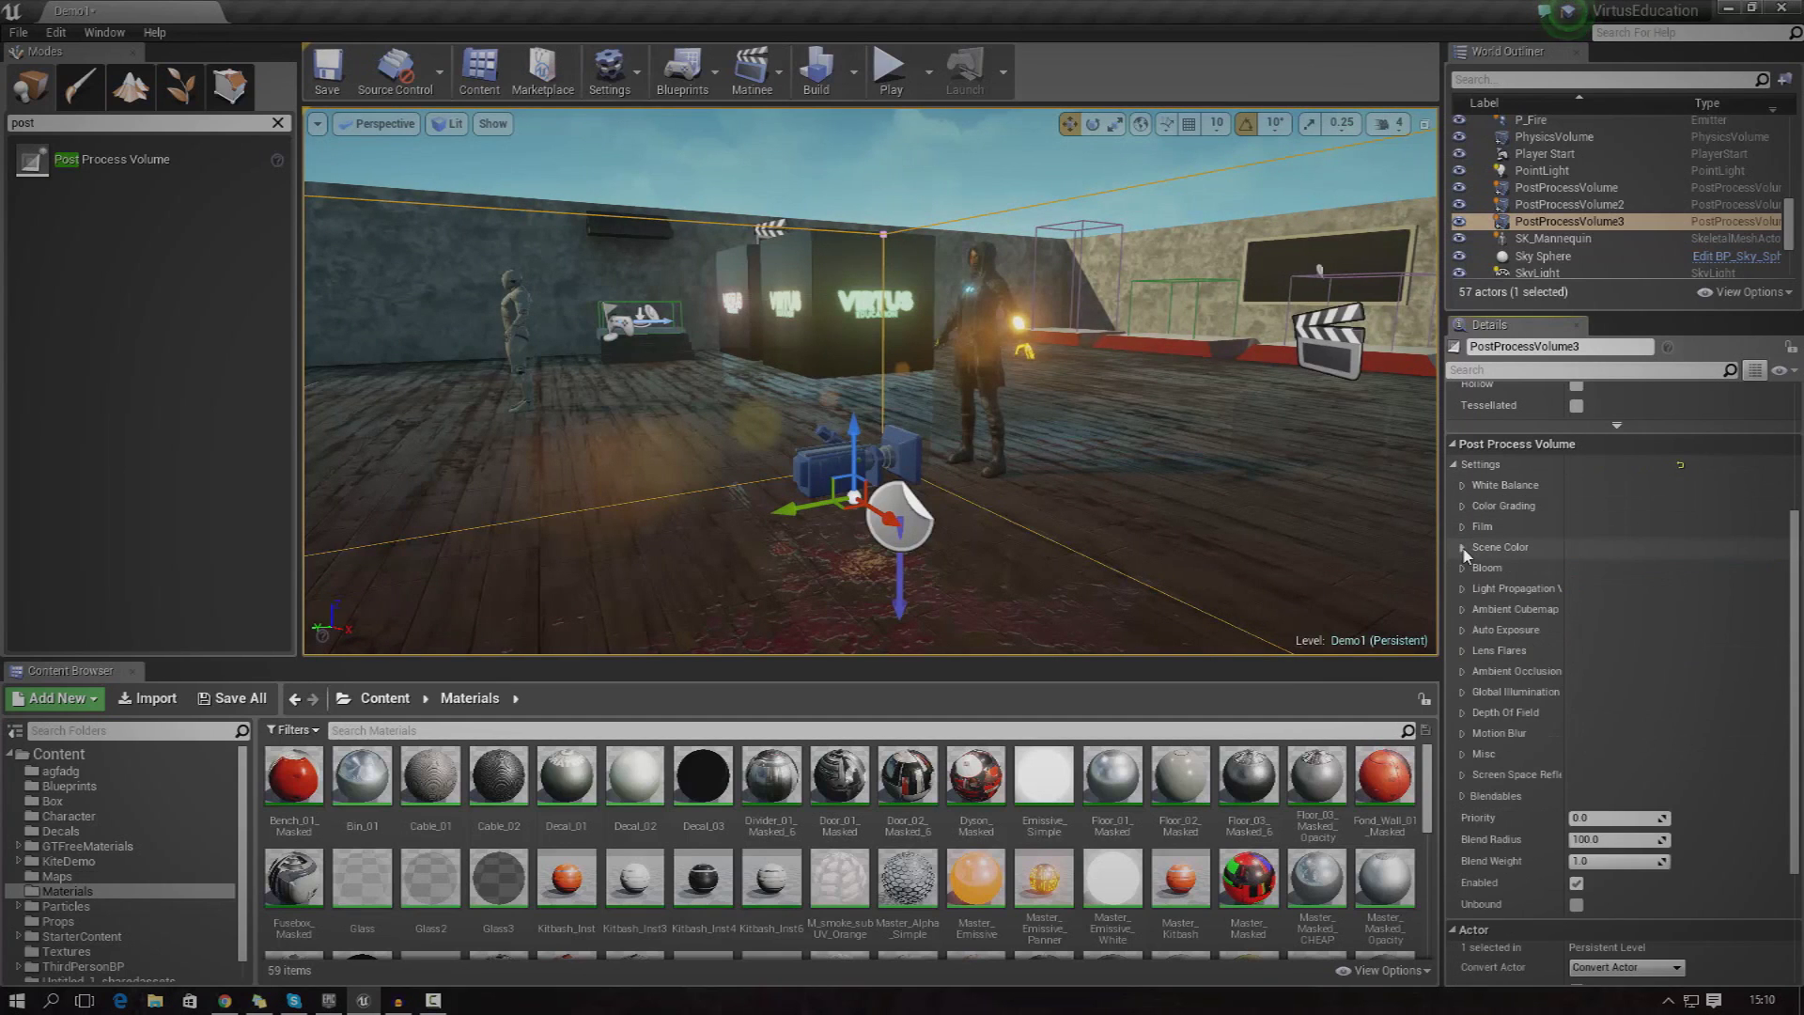
Expand the Bloom settings, enable the Intensity override and raise it to about 2.25.
{"action": "left_click", "coordinate": [1463, 568]}
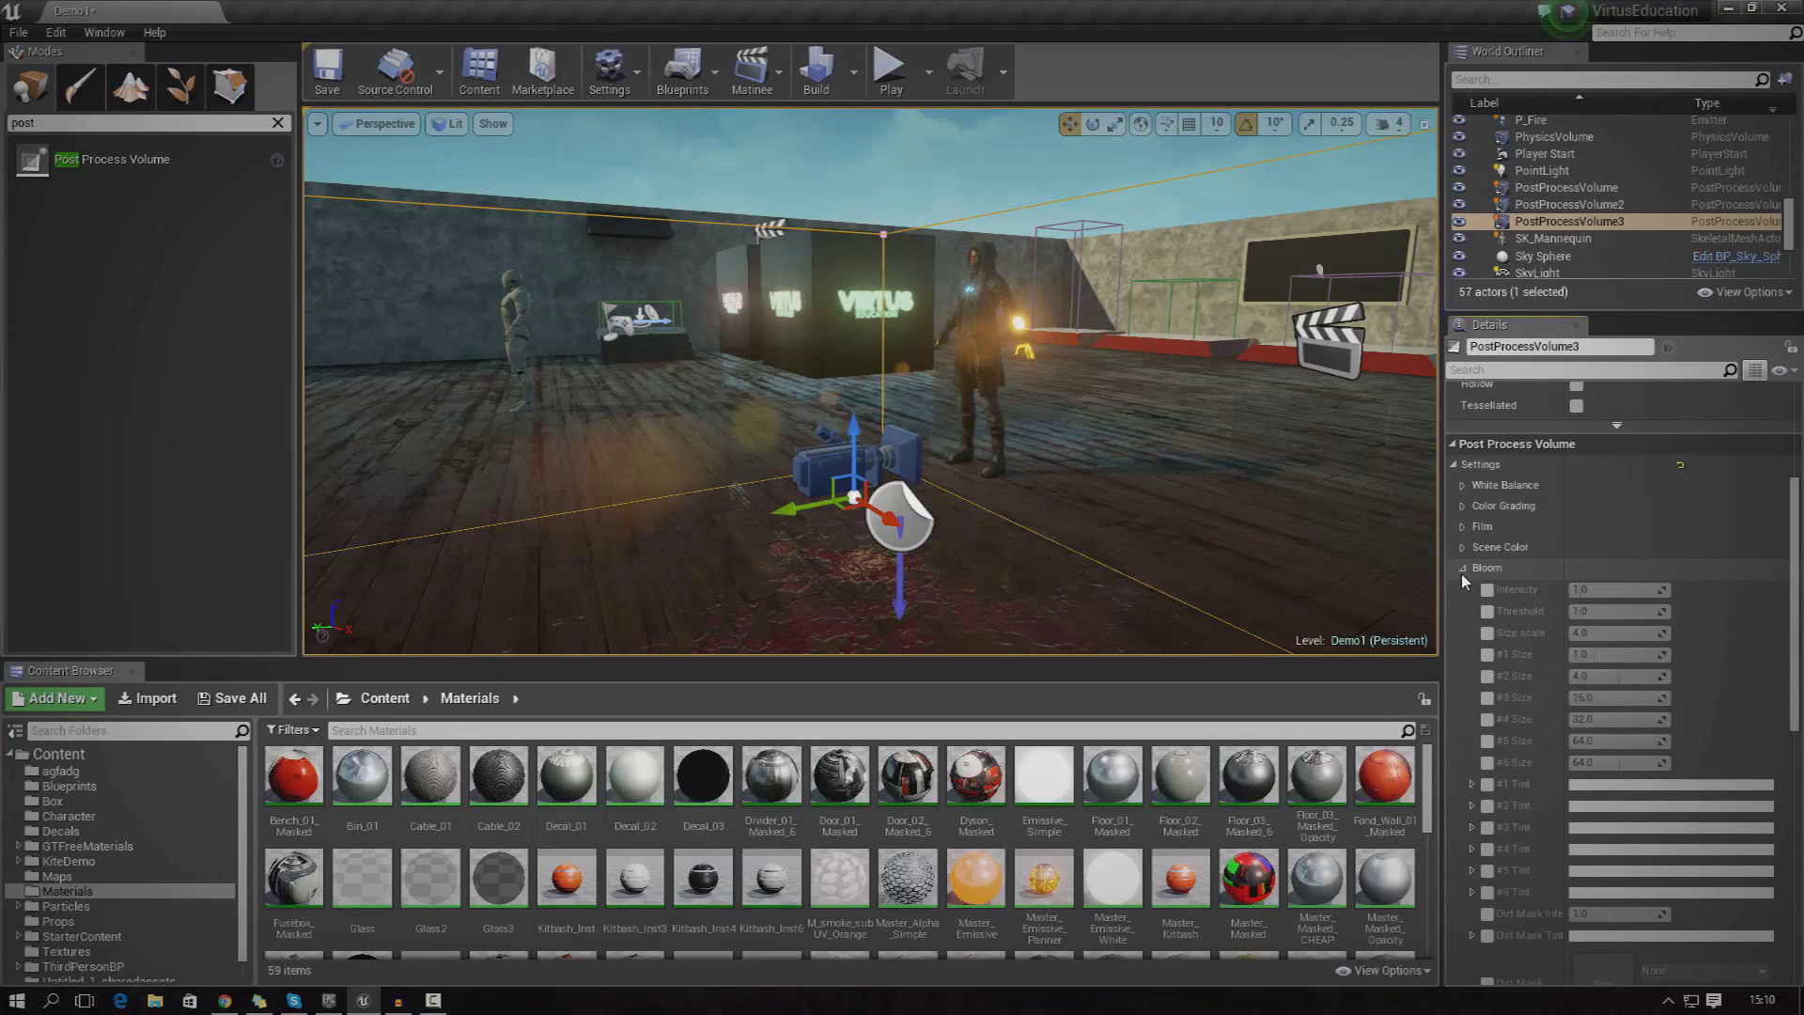
{"action": "left_click", "coordinate": [1487, 590]}
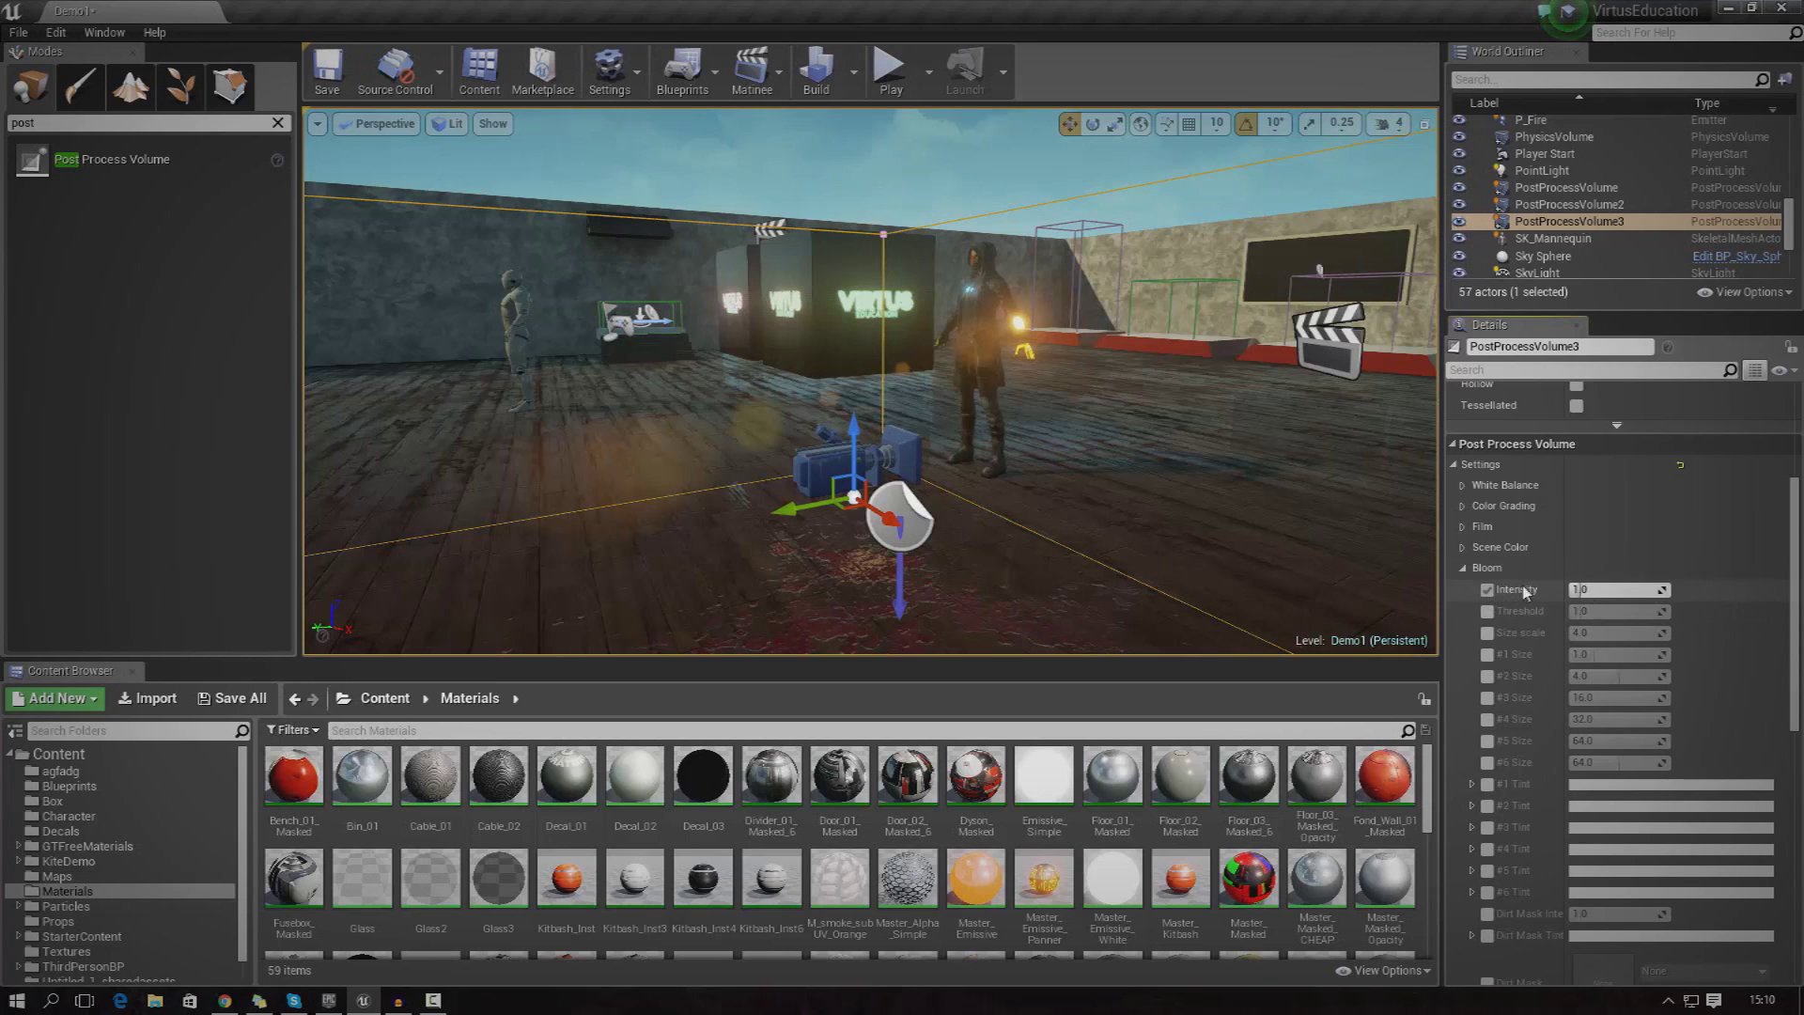
{"action": "mouse_move", "coordinate": [1586, 589]}
{"action": "left_mouse_down"}
{"action": "mouse_move", "coordinate": [1682, 589]}
{"action": "mouse_move", "coordinate": [1590, 589]}
{"action": "left_mouse_up"}
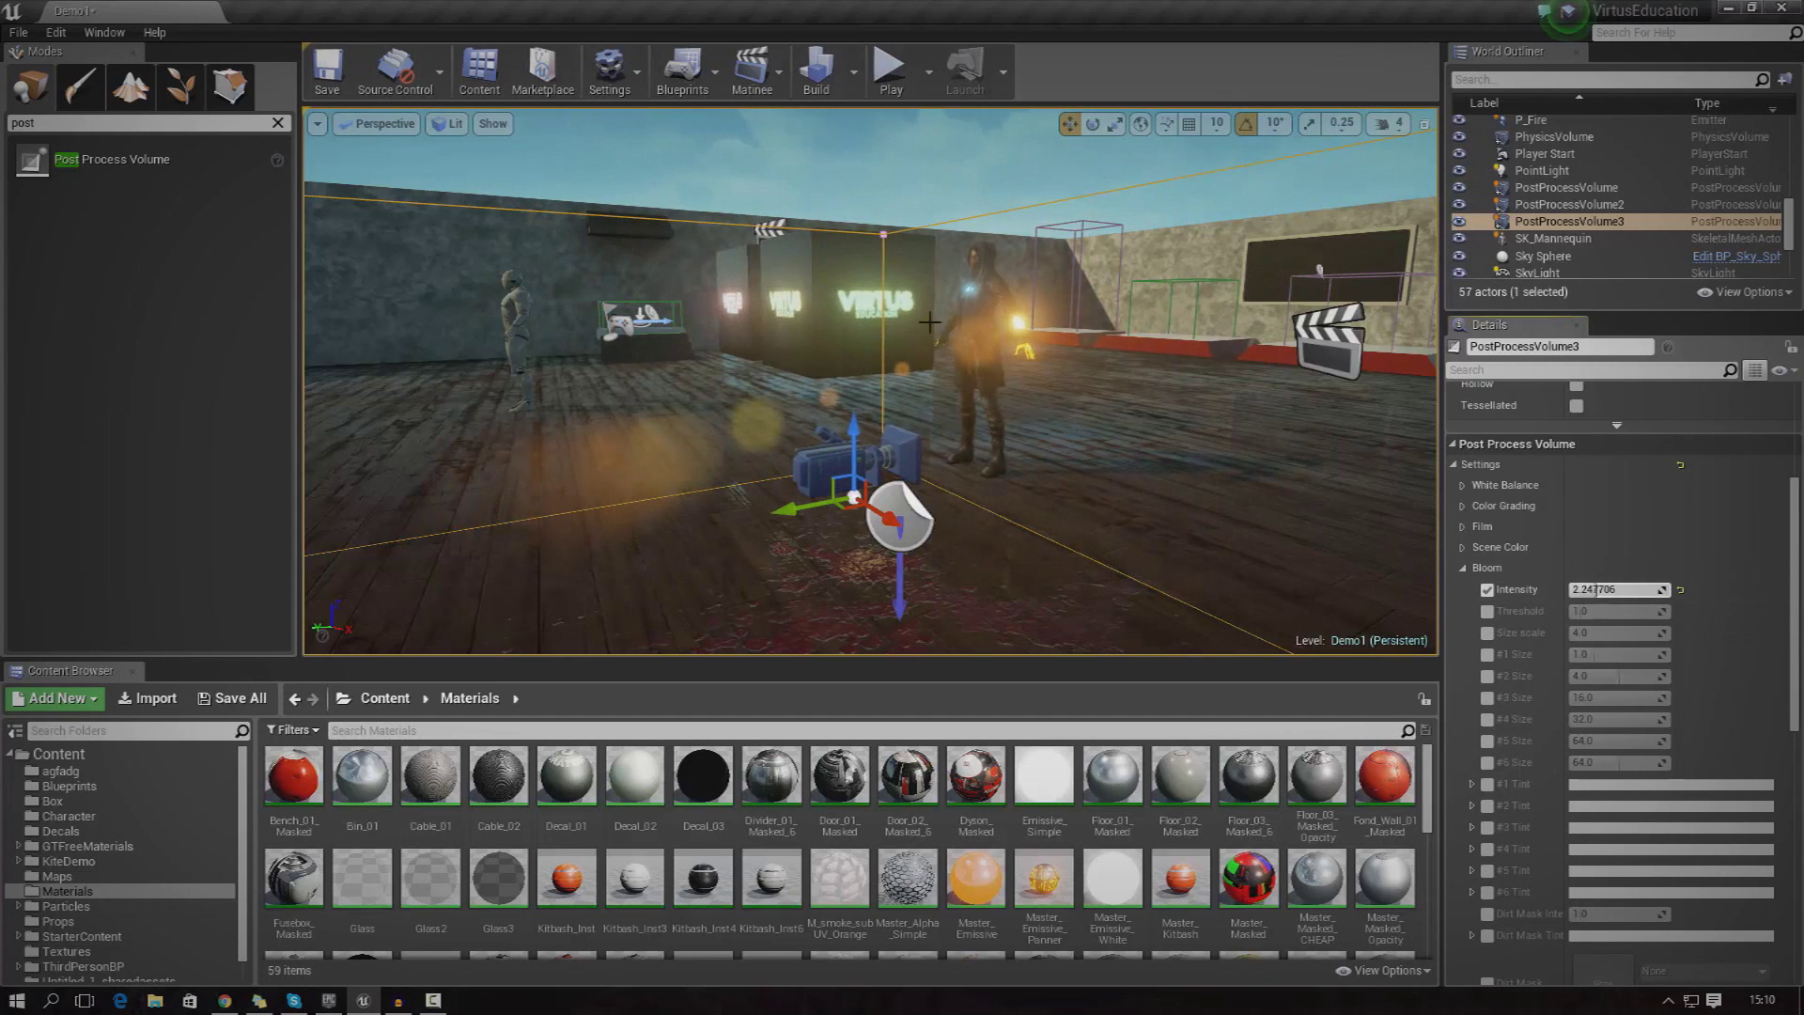
{"action": "right_click_drag", "start_coordinate": [1312, 471], "coordinate": [1053, 423]}
{"action": "right_click_drag", "start_coordinate": [884, 348], "coordinate": [1148, 419]}
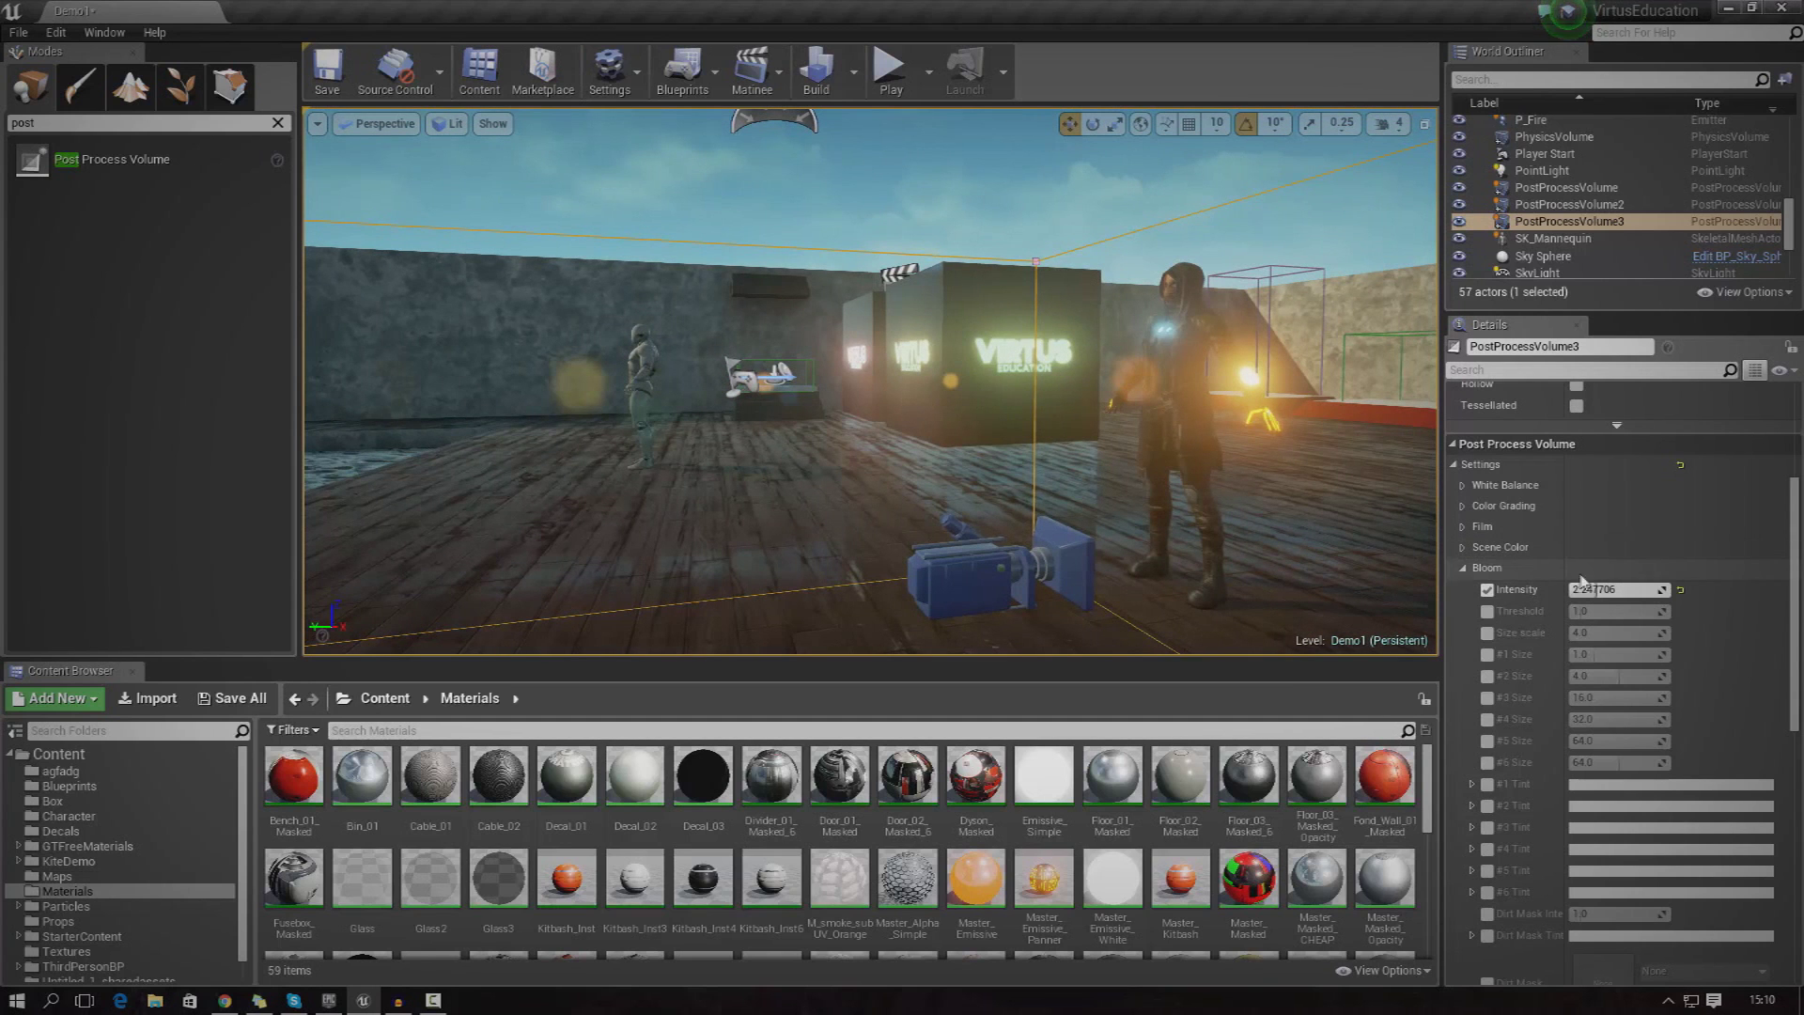
Raise Bloom Intensity further to about 5.65 and collapse the Bloom settings.
{"action": "left_click_drag", "start_coordinate": [1596, 589], "coordinate": [1640, 589]}
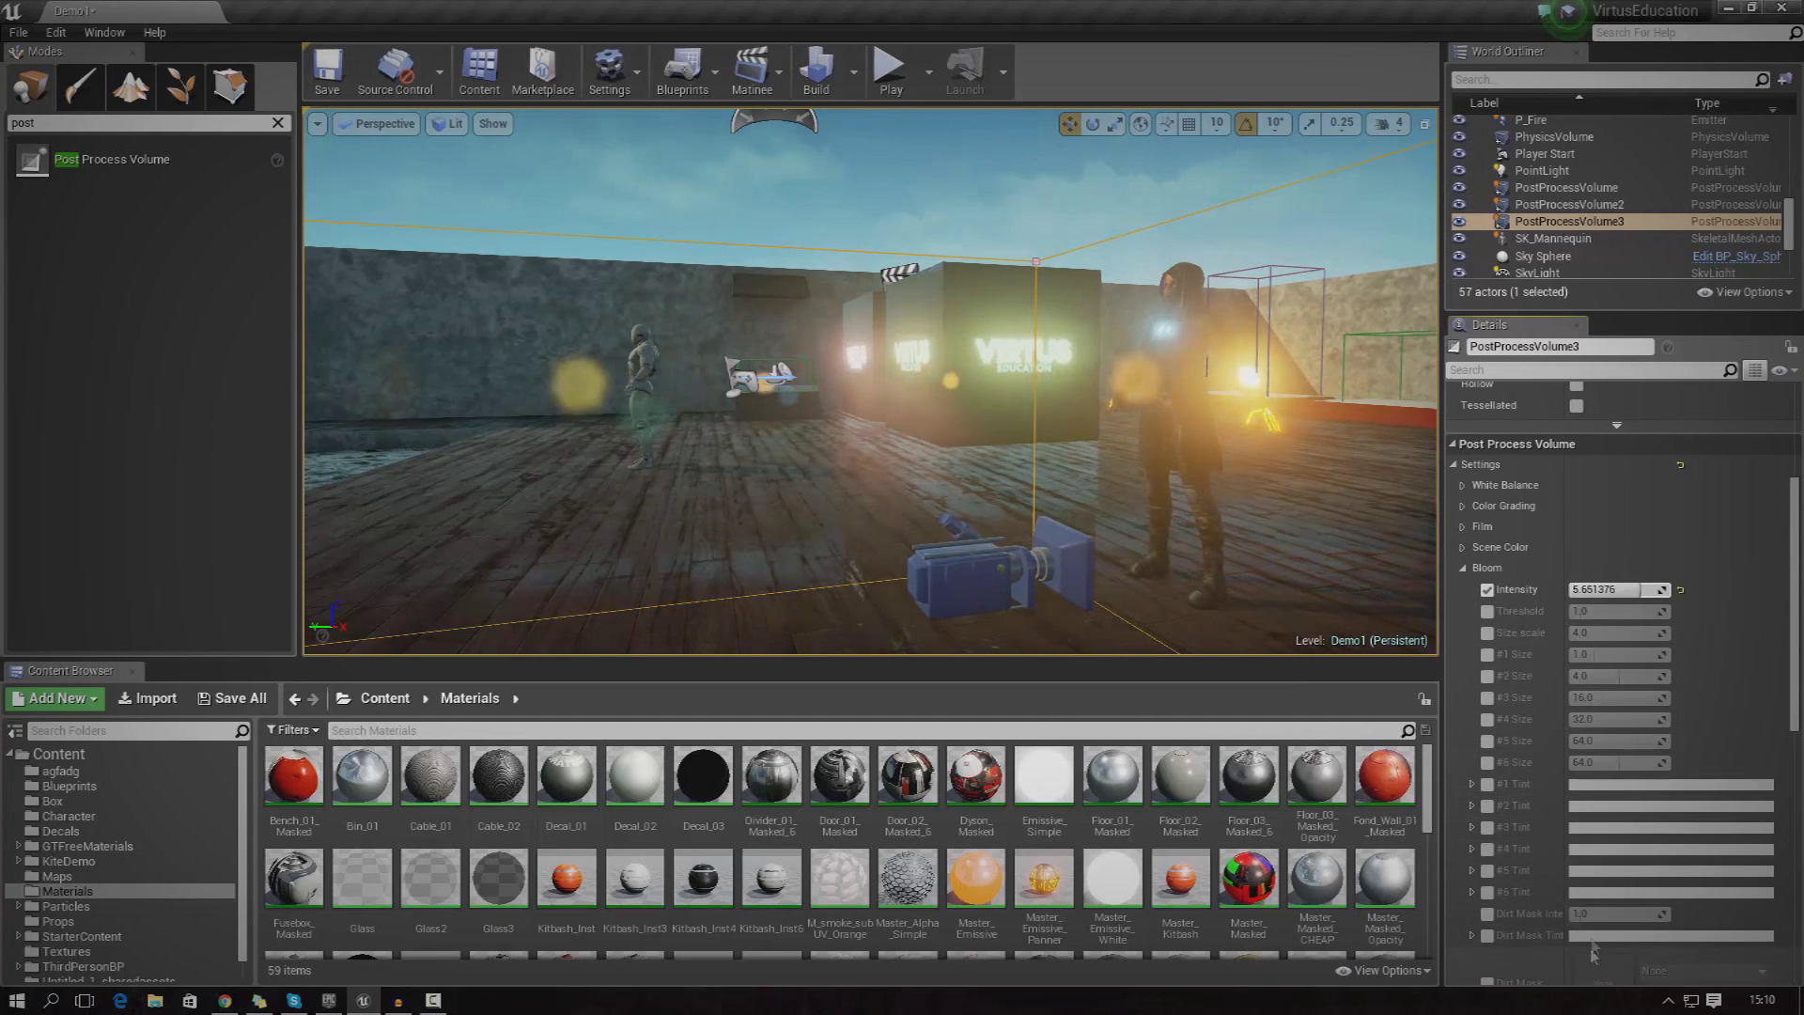
{"action": "left_click", "coordinate": [1466, 567]}
{"action": "left_click", "coordinate": [1466, 568]}
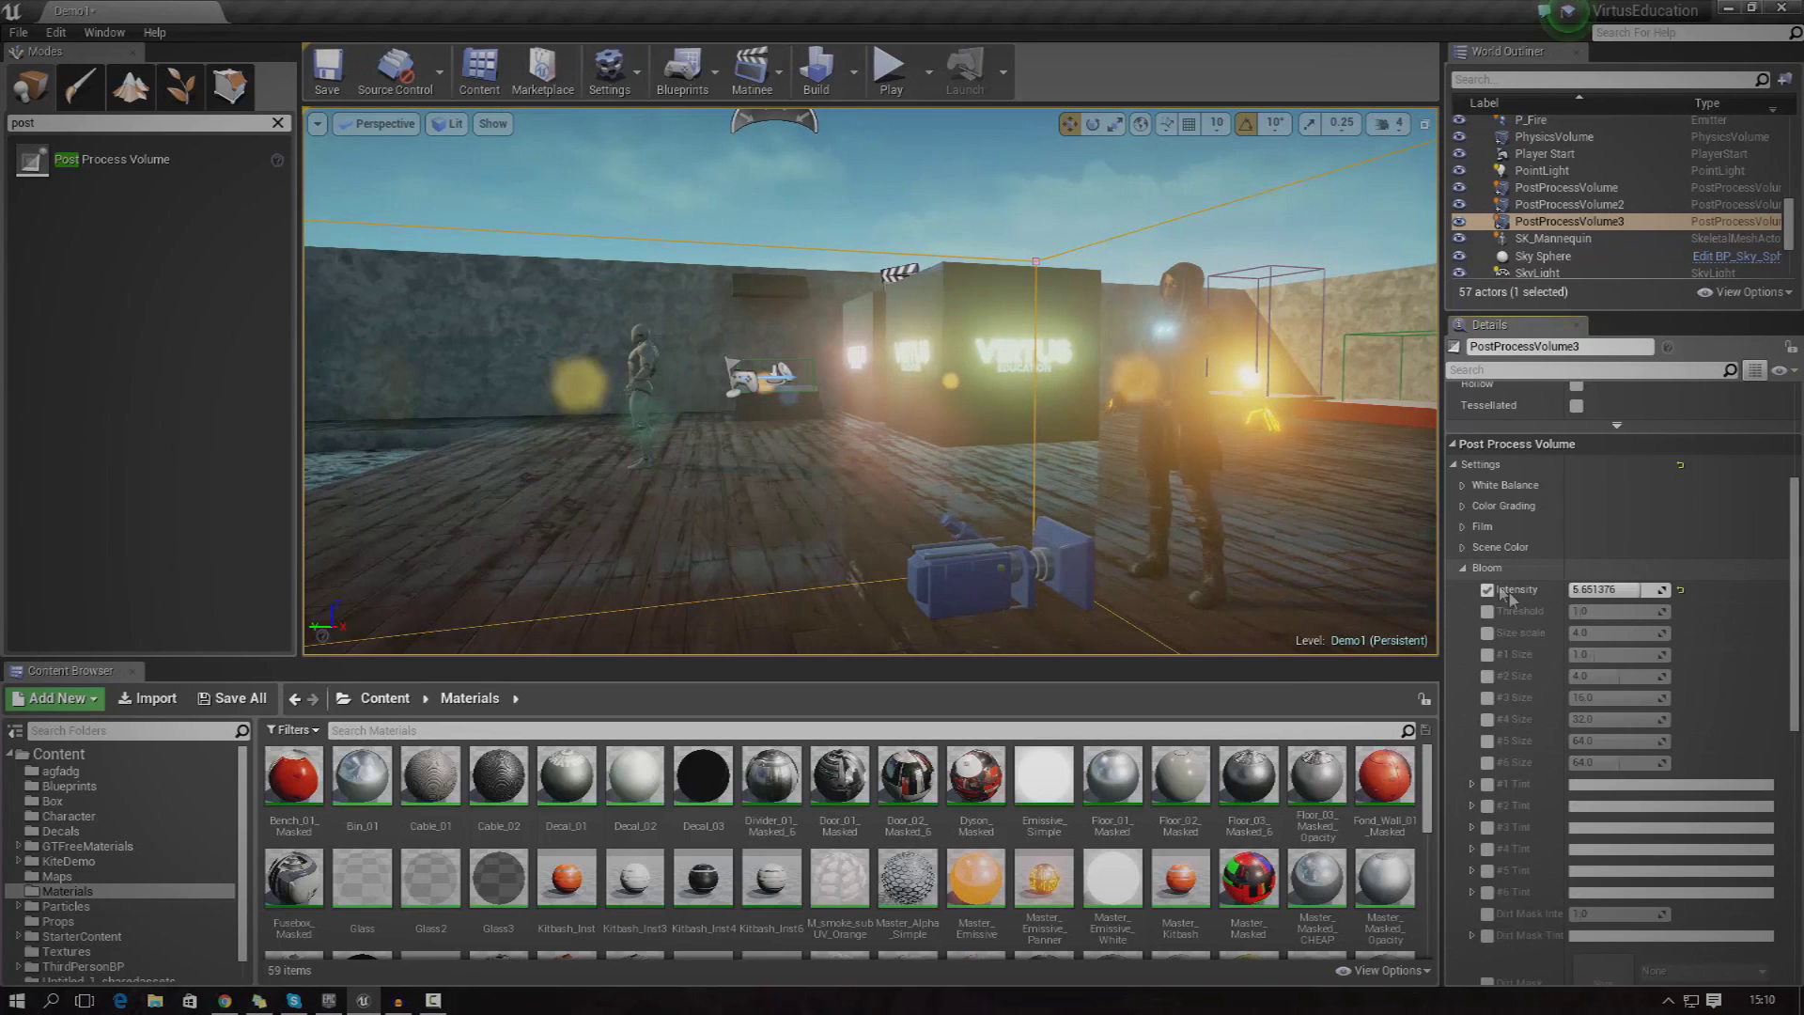
{"action": "left_click", "coordinate": [1464, 568]}
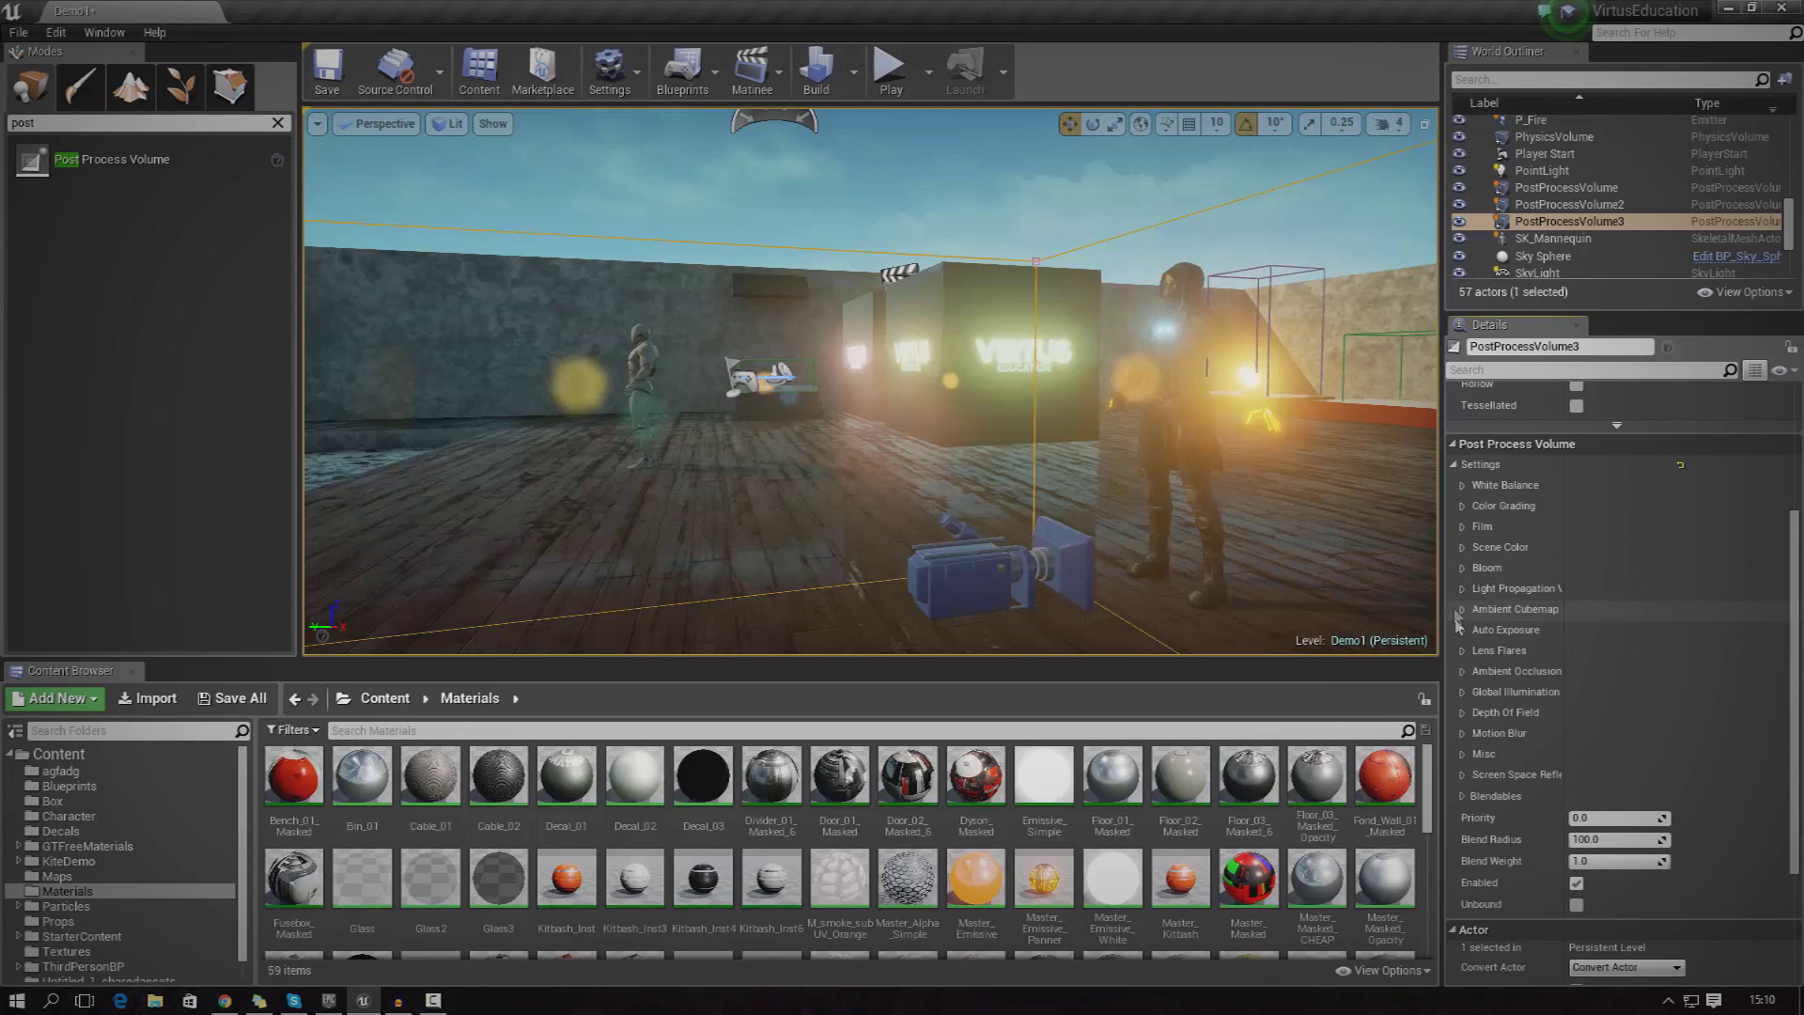
Expand the Lens Flares settings, enable the Intensity override and raise it to about 7.93.
{"action": "left_click", "coordinate": [1463, 650]}
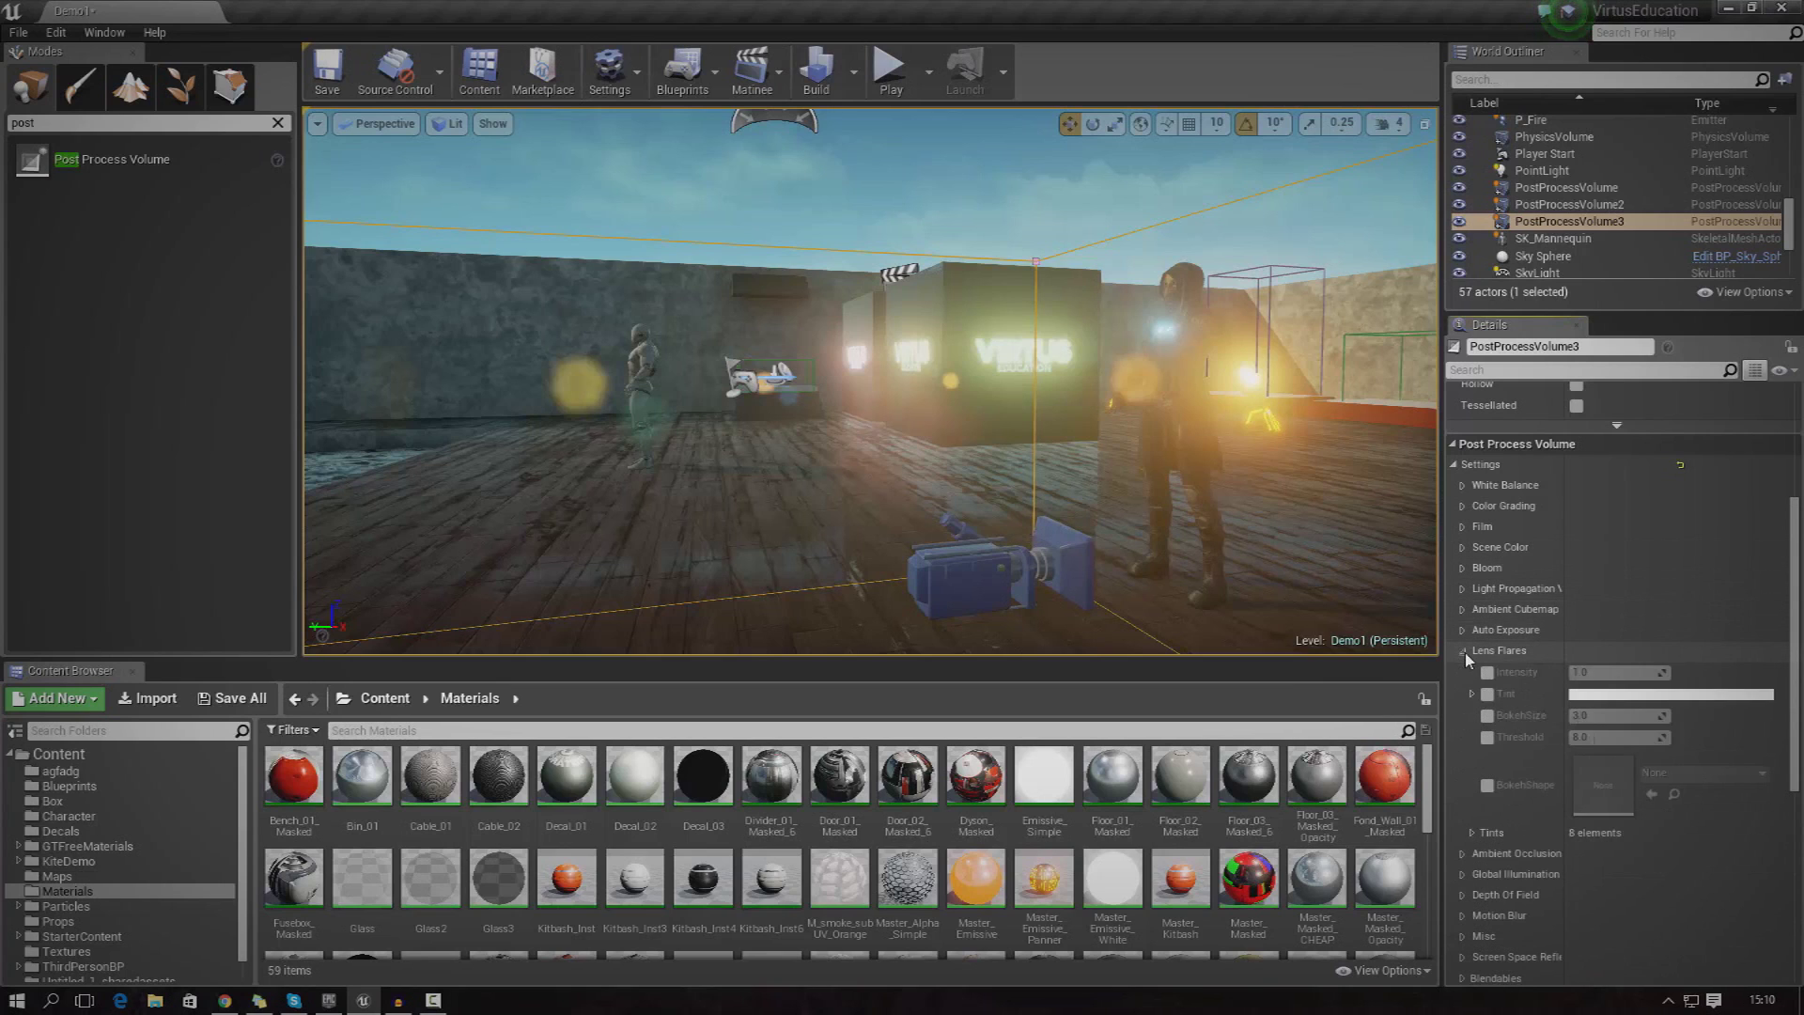
{"action": "left_click", "coordinate": [1487, 673]}
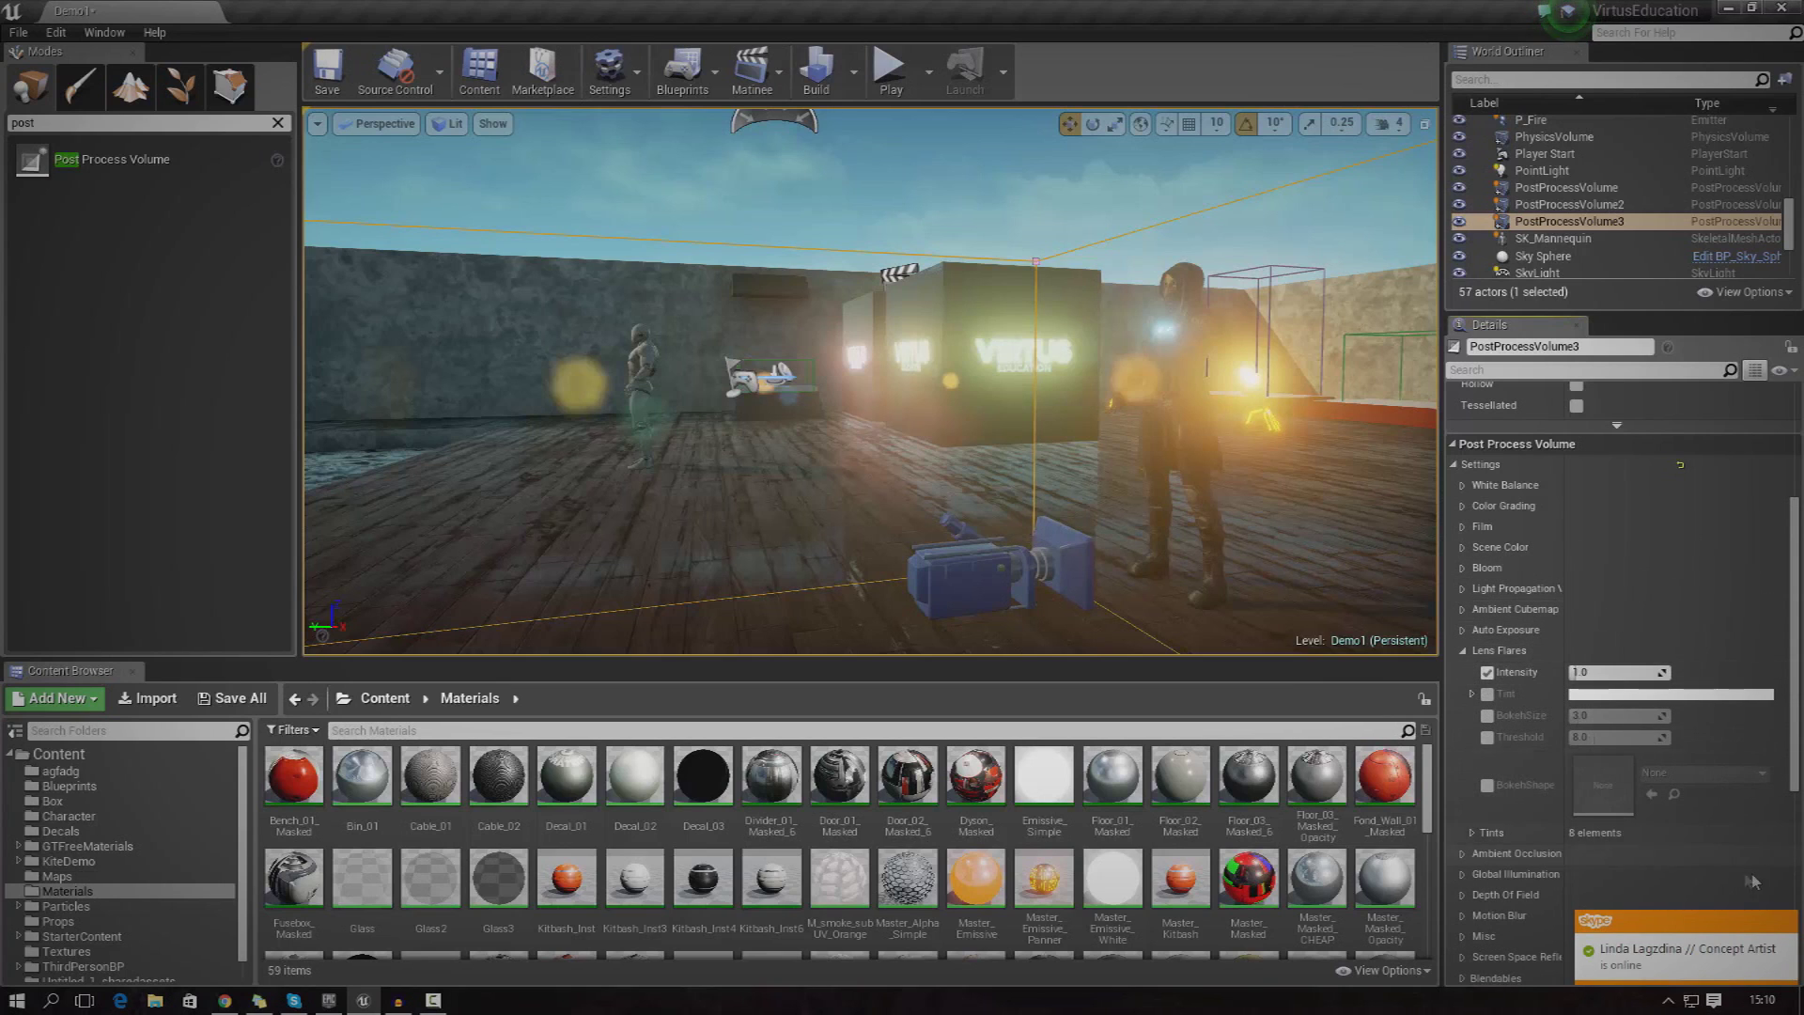
{"action": "left_click", "coordinate": [1789, 923]}
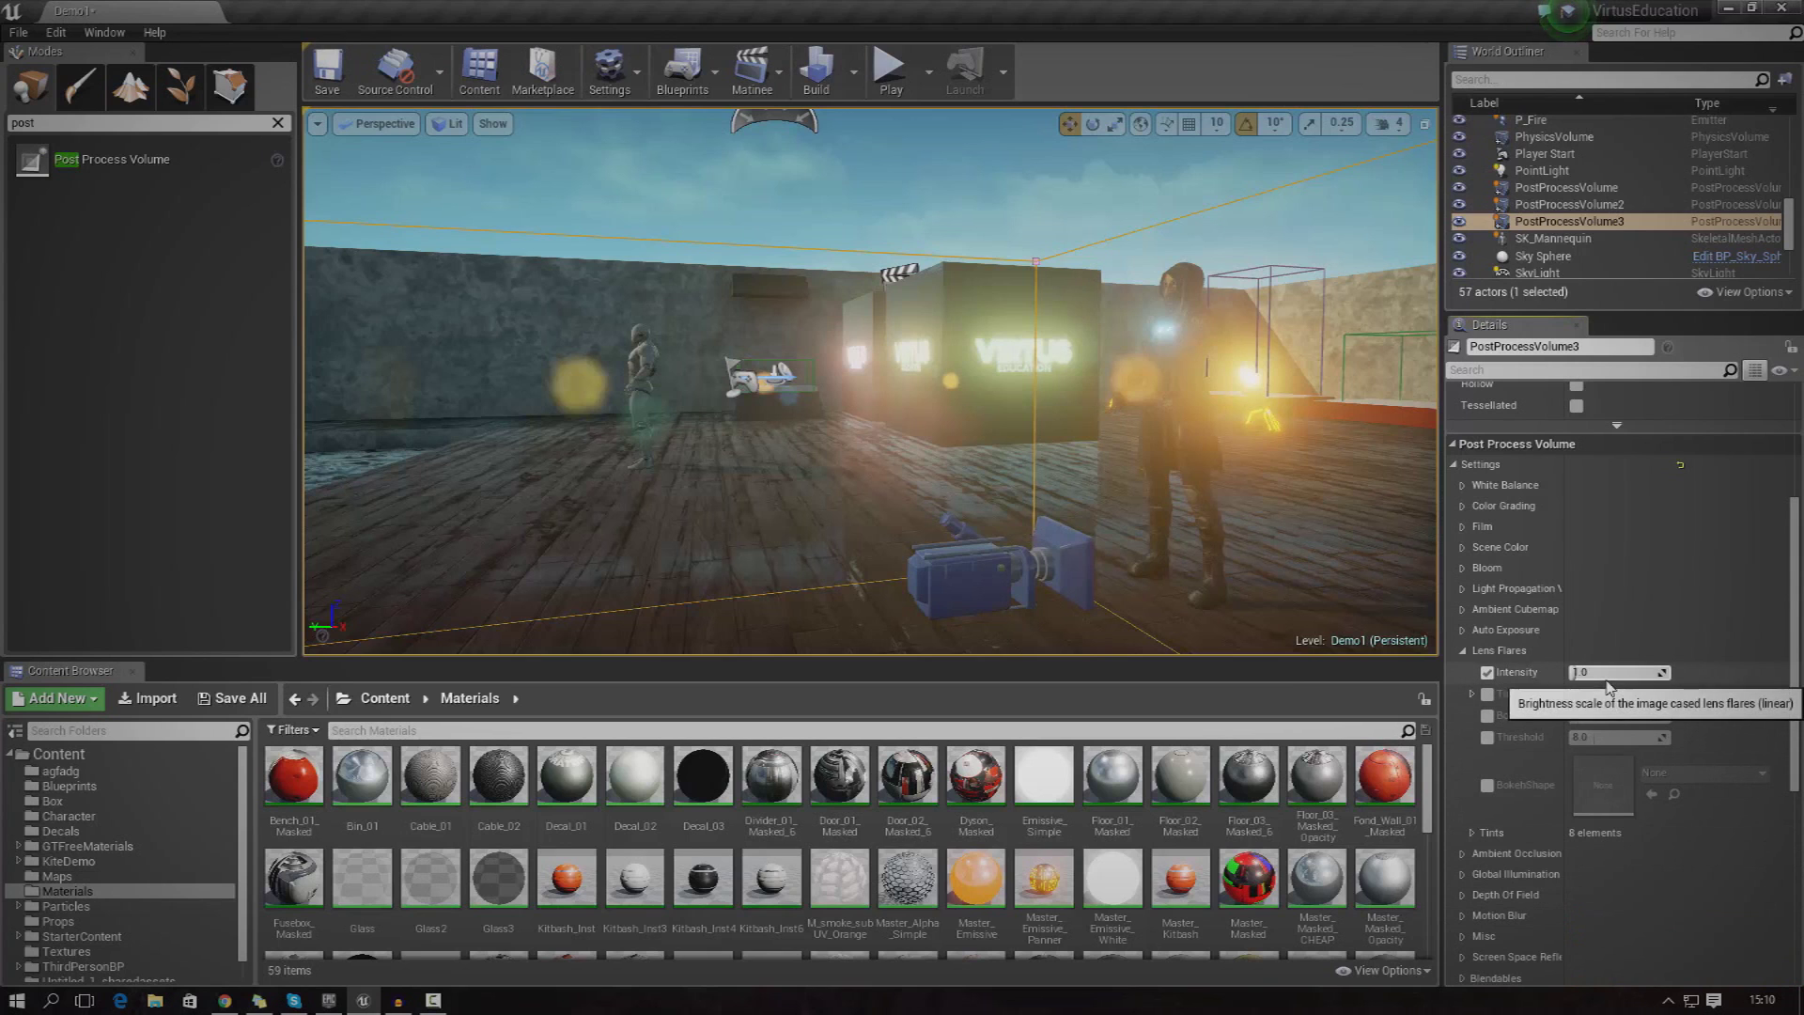
{"action": "mouse_move", "coordinate": [1587, 674]}
{"action": "left_mouse_down"}
{"action": "mouse_move", "coordinate": [1663, 674]}
{"action": "mouse_move", "coordinate": [1586, 673]}
{"action": "left_mouse_up"}
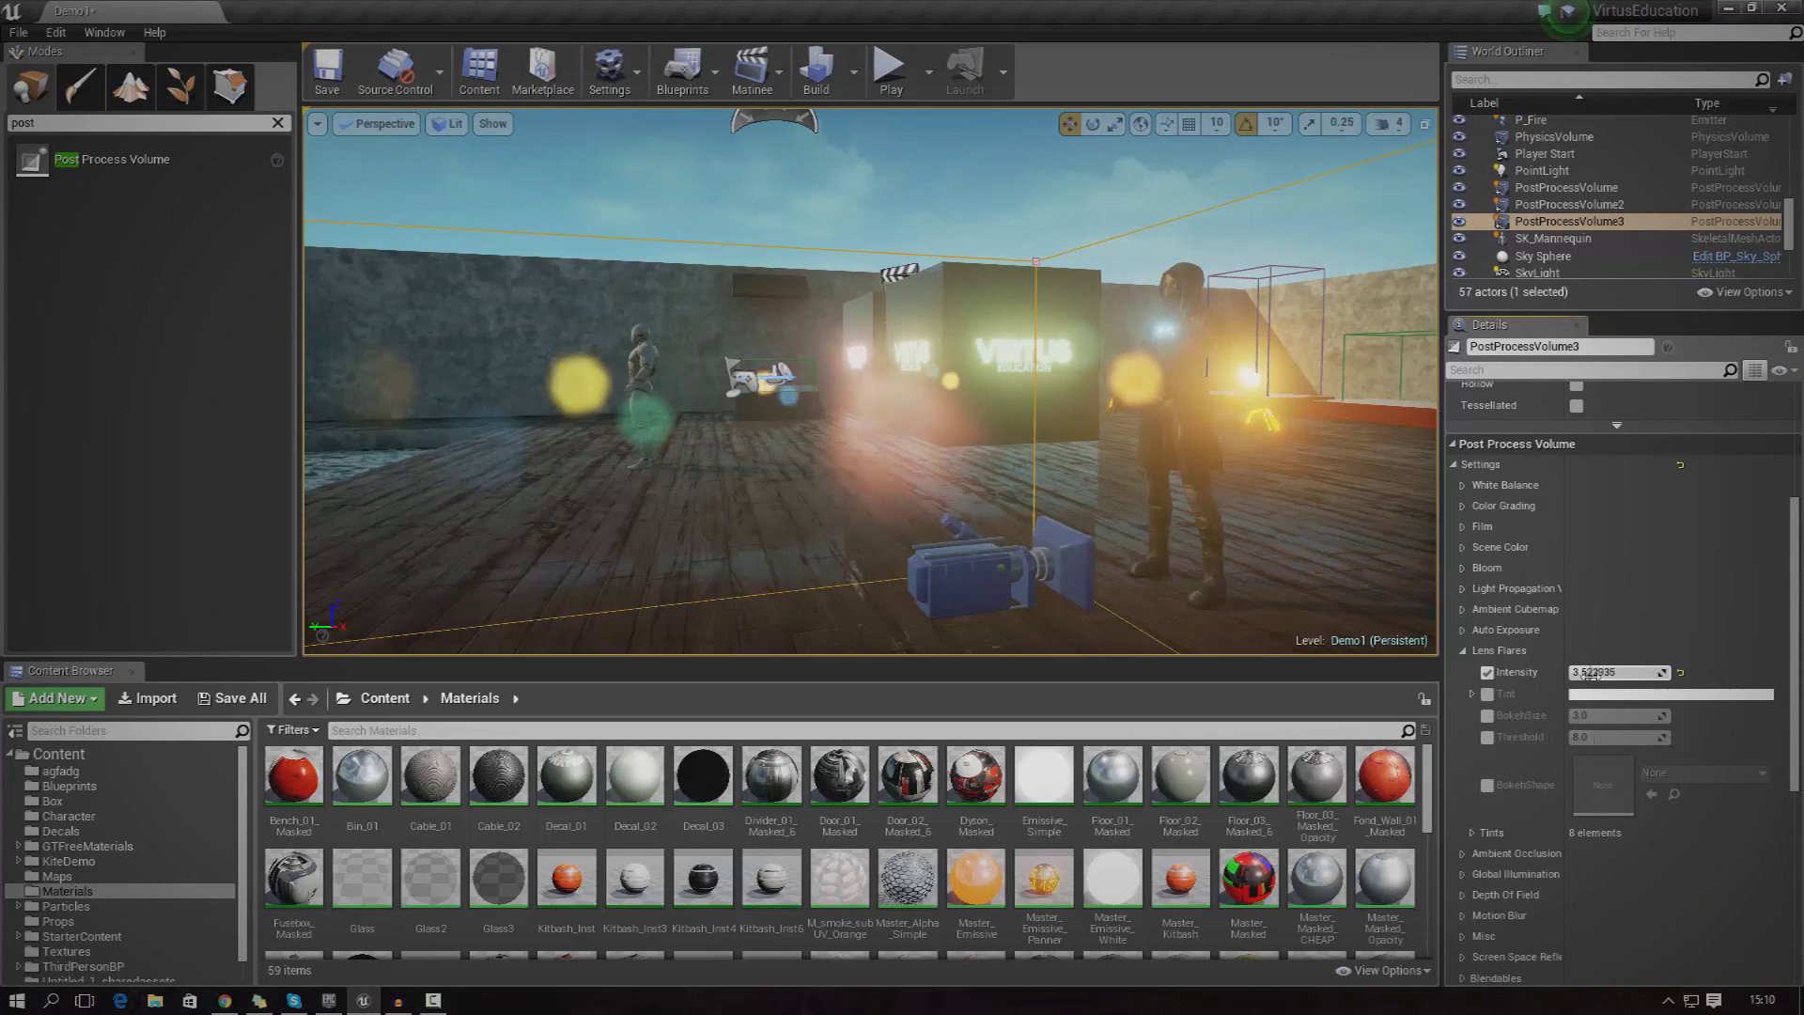
{"action": "right_click_drag", "start_coordinate": [1127, 423], "coordinate": [1090, 440]}
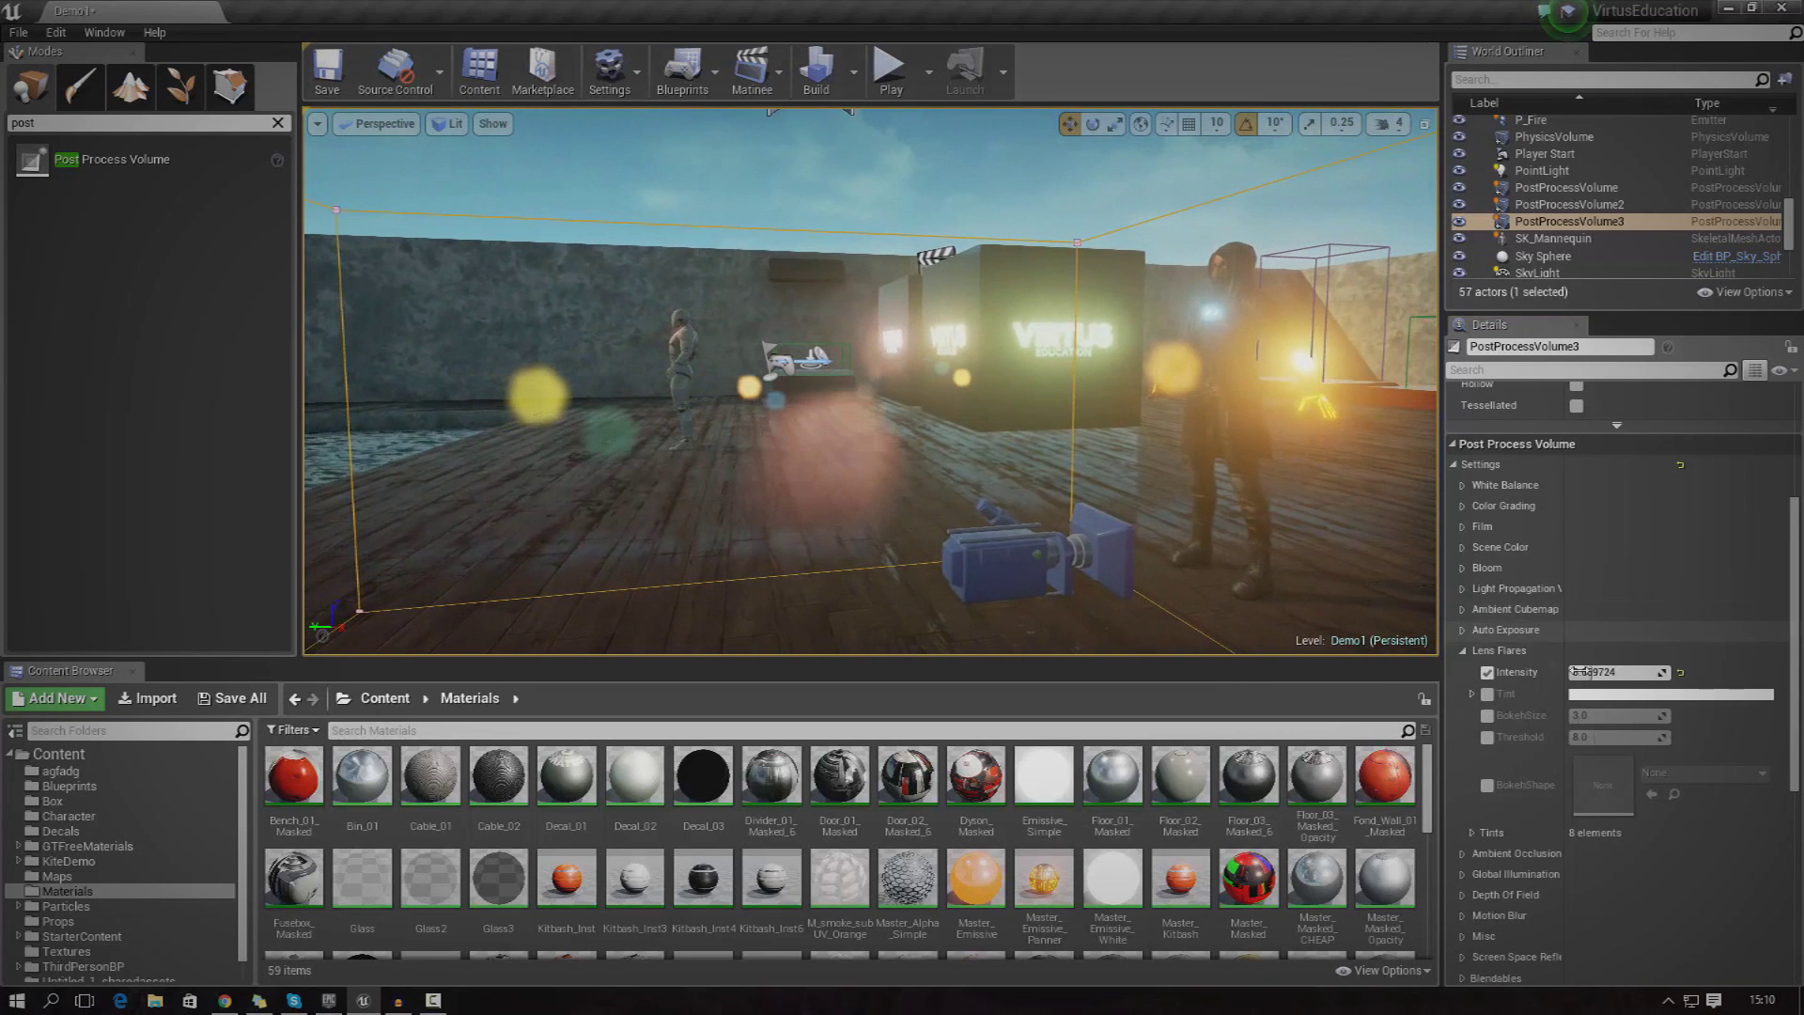
{"action": "mouse_move", "coordinate": [1579, 672]}
{"action": "left_mouse_down"}
{"action": "mouse_move", "coordinate": [1691, 672]}
{"action": "mouse_move", "coordinate": [1569, 672]}
{"action": "mouse_move", "coordinate": [1603, 675]}
{"action": "left_mouse_up"}
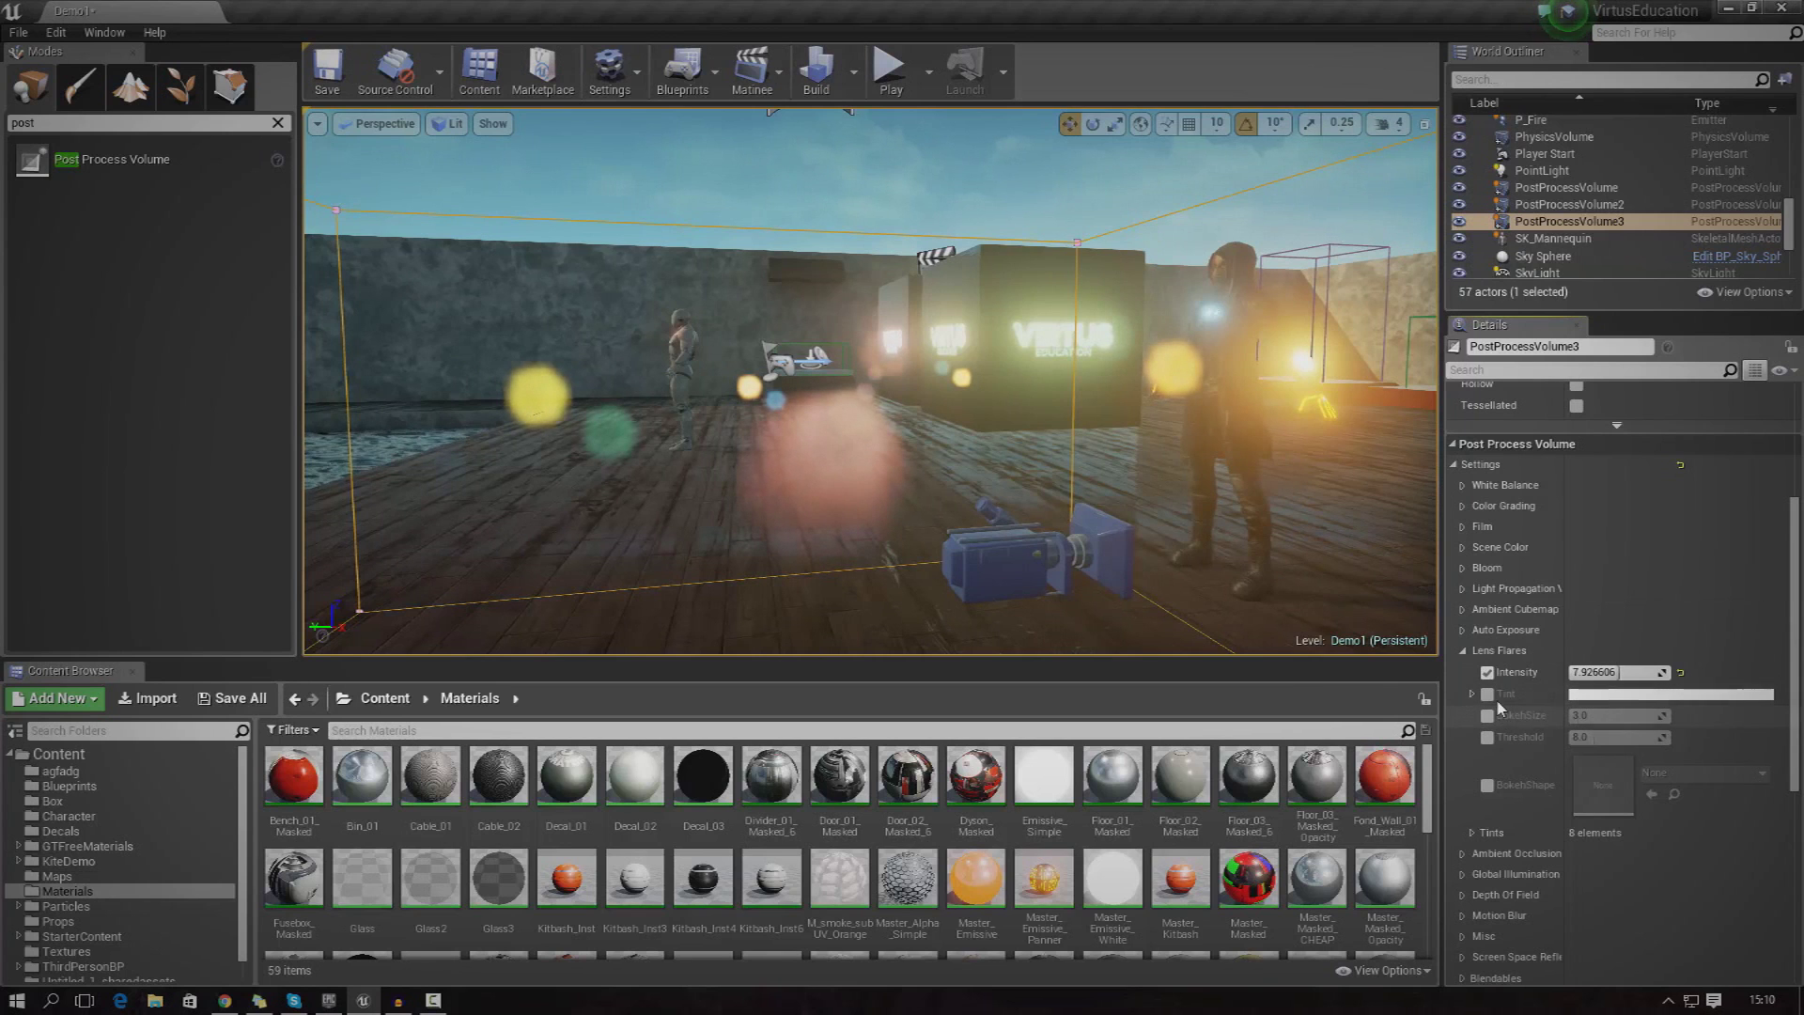
Enable the Lens Flares Tint override, try a blue and an orange tint, and cancel the color change.
{"action": "left_click", "coordinate": [1487, 694]}
{"action": "left_click", "coordinate": [1586, 695]}
{"action": "left_click", "coordinate": [1360, 671]}
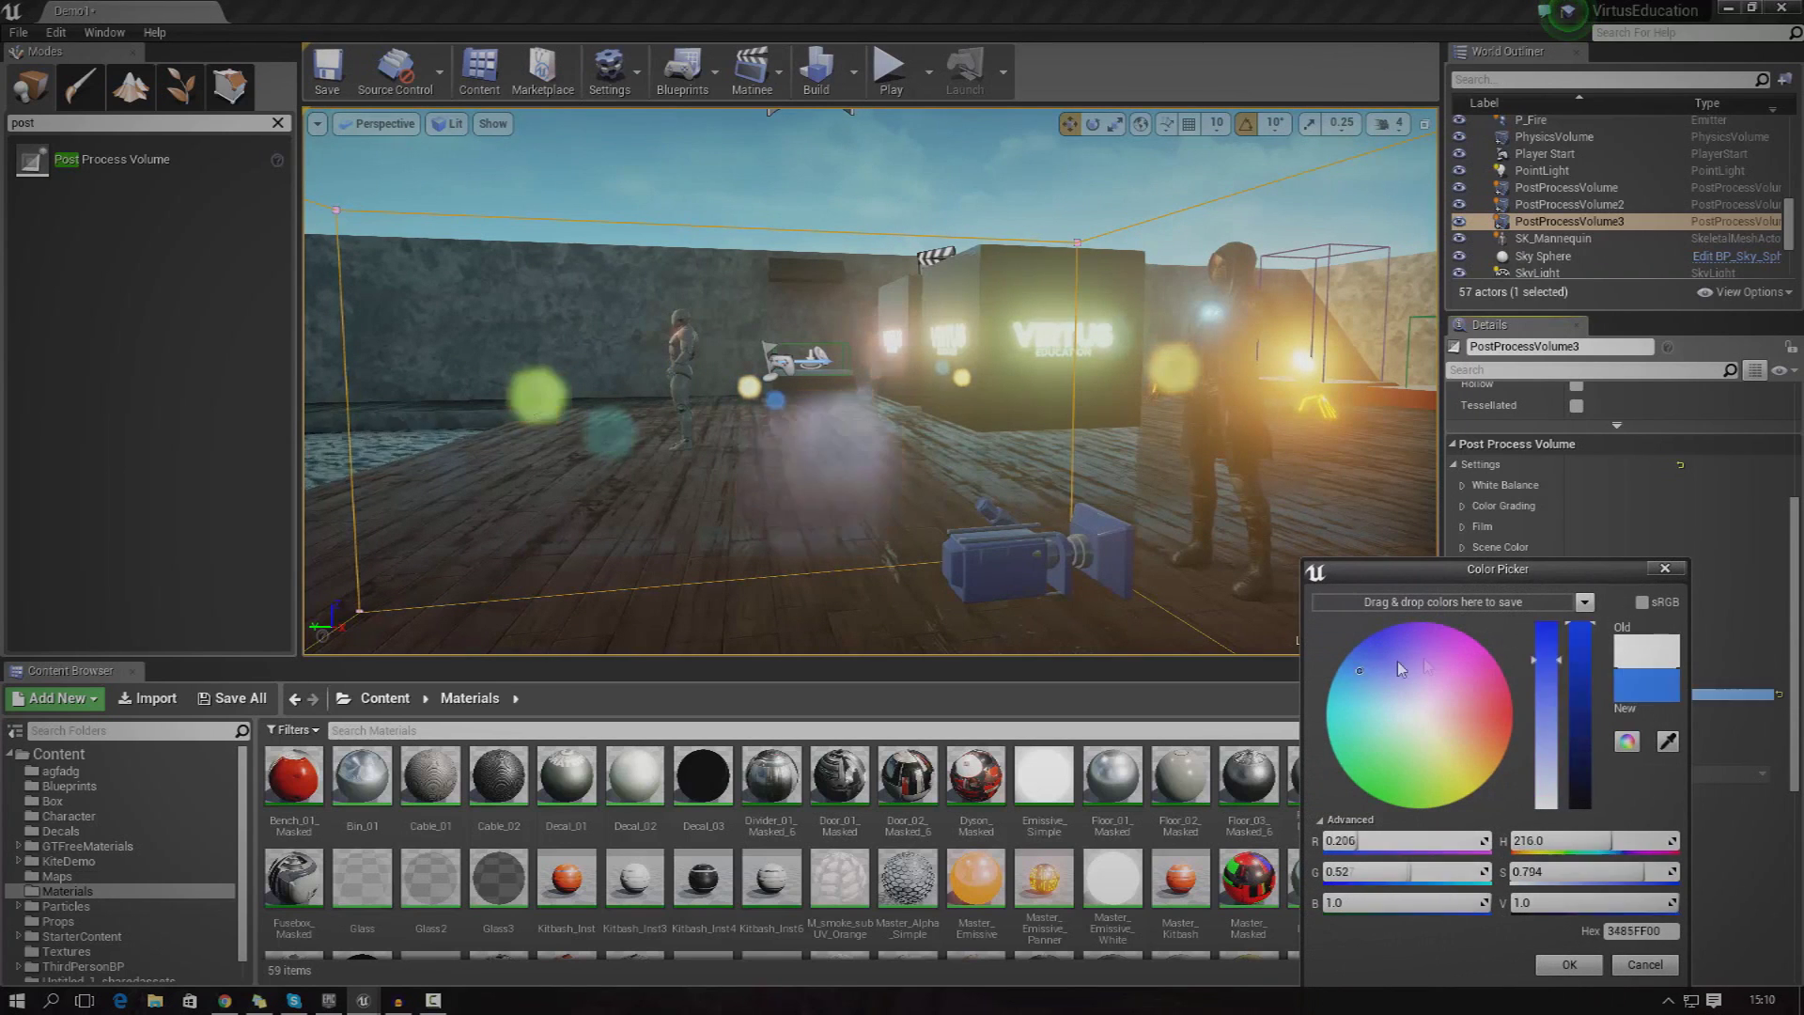
{"action": "mouse_move", "coordinate": [1399, 663]}
{"action": "left_mouse_down"}
{"action": "mouse_move", "coordinate": [1369, 724]}
{"action": "mouse_move", "coordinate": [1434, 737]}
{"action": "mouse_move", "coordinate": [1466, 680]}
{"action": "mouse_move", "coordinate": [1498, 773]}
{"action": "left_mouse_up"}
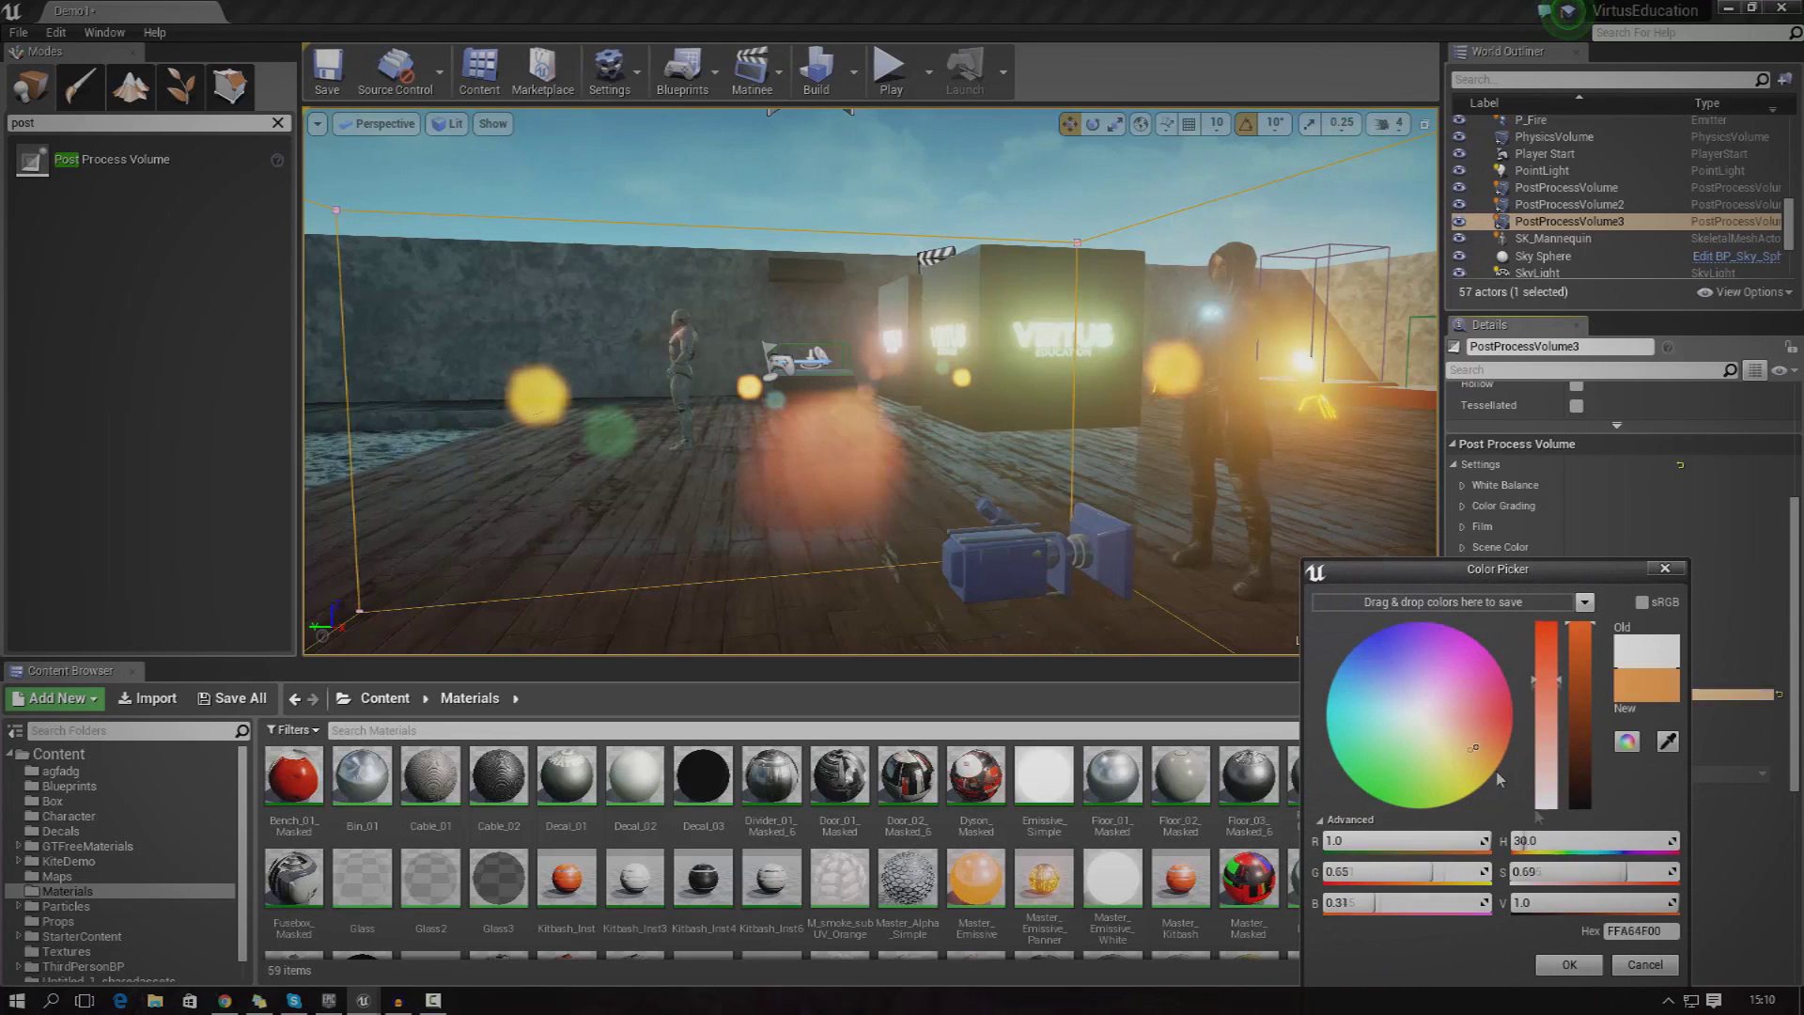
{"action": "left_click", "coordinate": [1646, 964]}
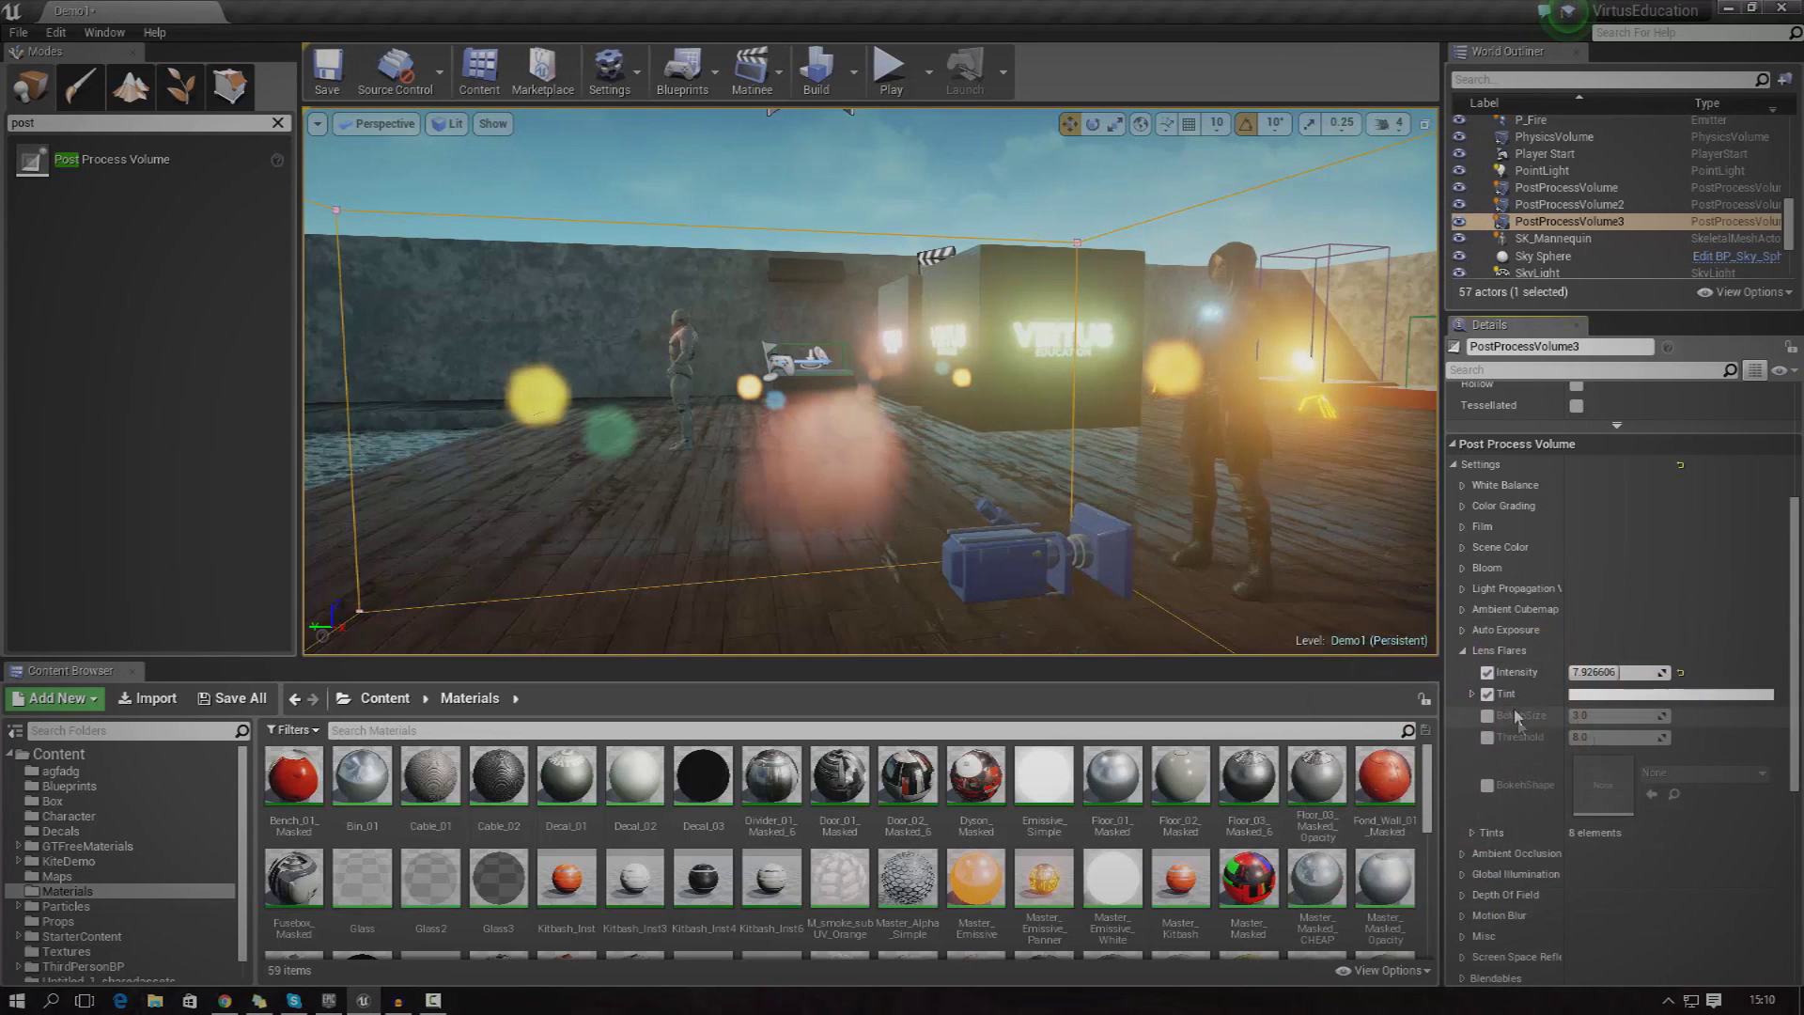
Turn off the Lens Flares Tint override and collapse the Lens Flares settings.
{"action": "left_click", "coordinate": [1488, 695]}
{"action": "left_click", "coordinate": [1487, 671]}
{"action": "left_click", "coordinate": [1462, 650]}
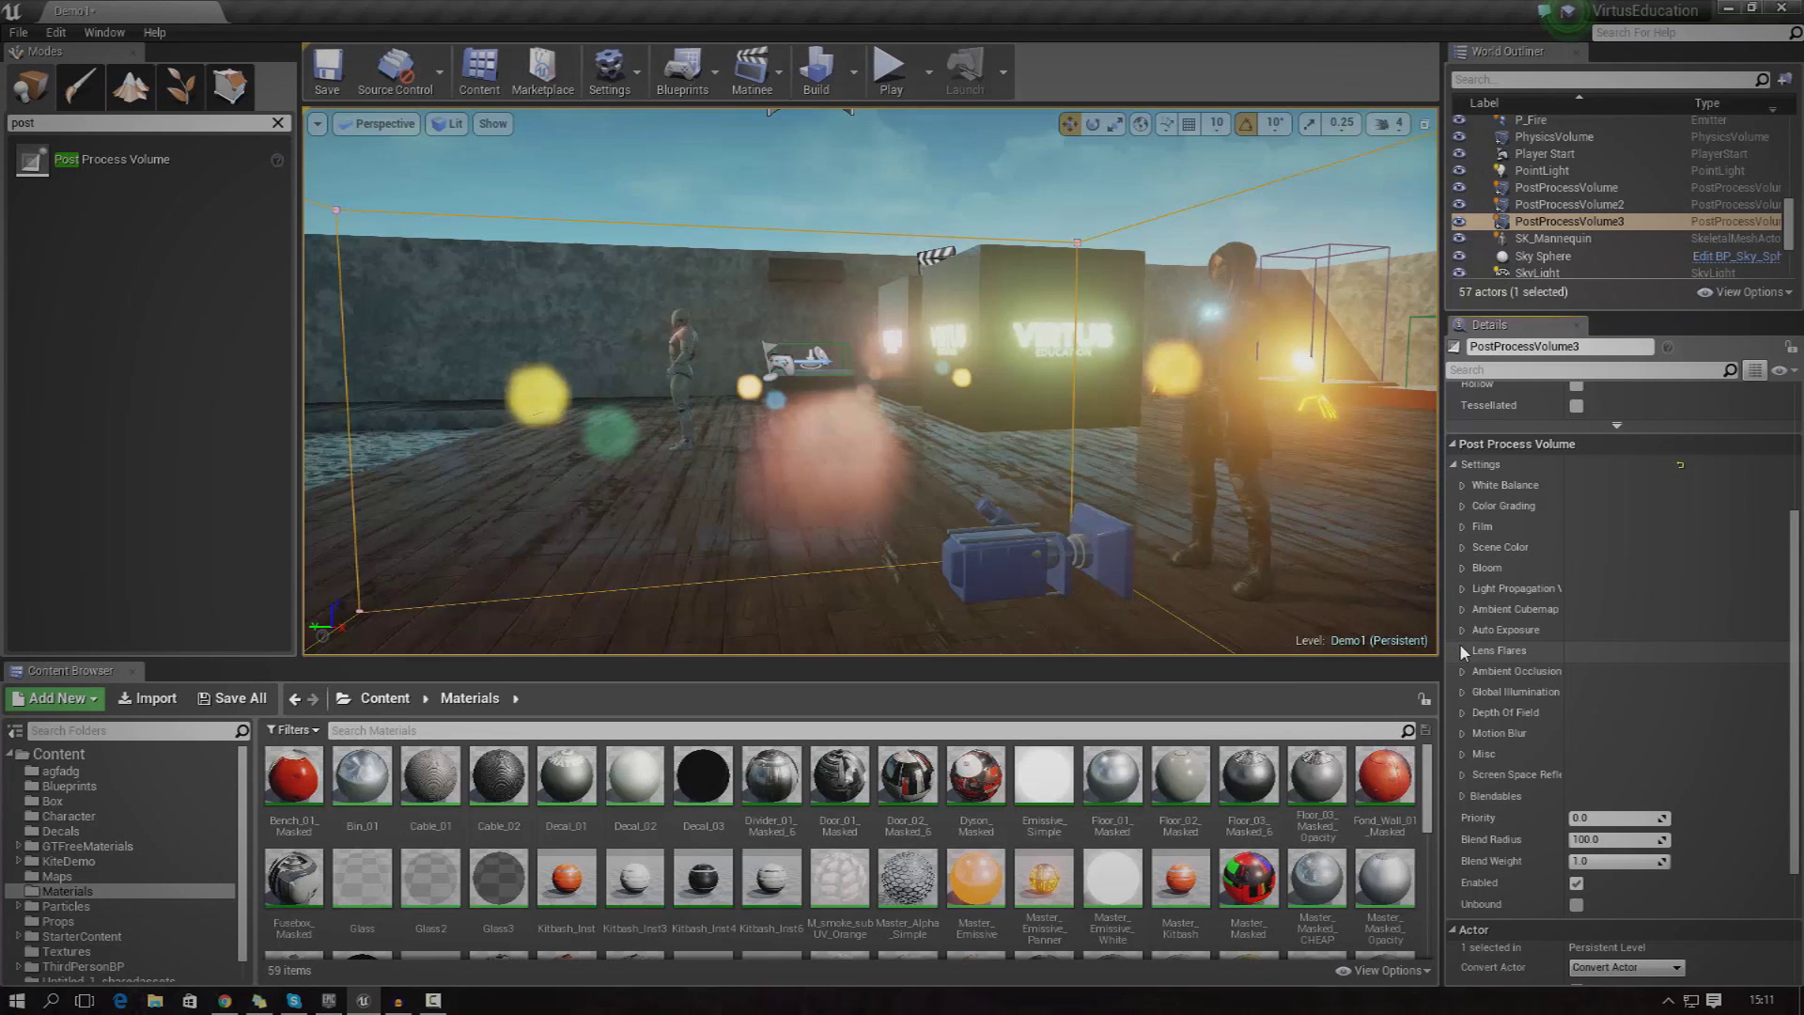
Examine how the scene's look differs outside the selected post process volume, around the water area and the mannequin.
{"action": "key", "text": "w"}
{"action": "right_click_drag", "start_coordinate": [1299, 435], "coordinate": [1193, 399]}
{"action": "key", "text": "w"}
{"action": "key", "text": "w"}
{"action": "key", "text": "s"}
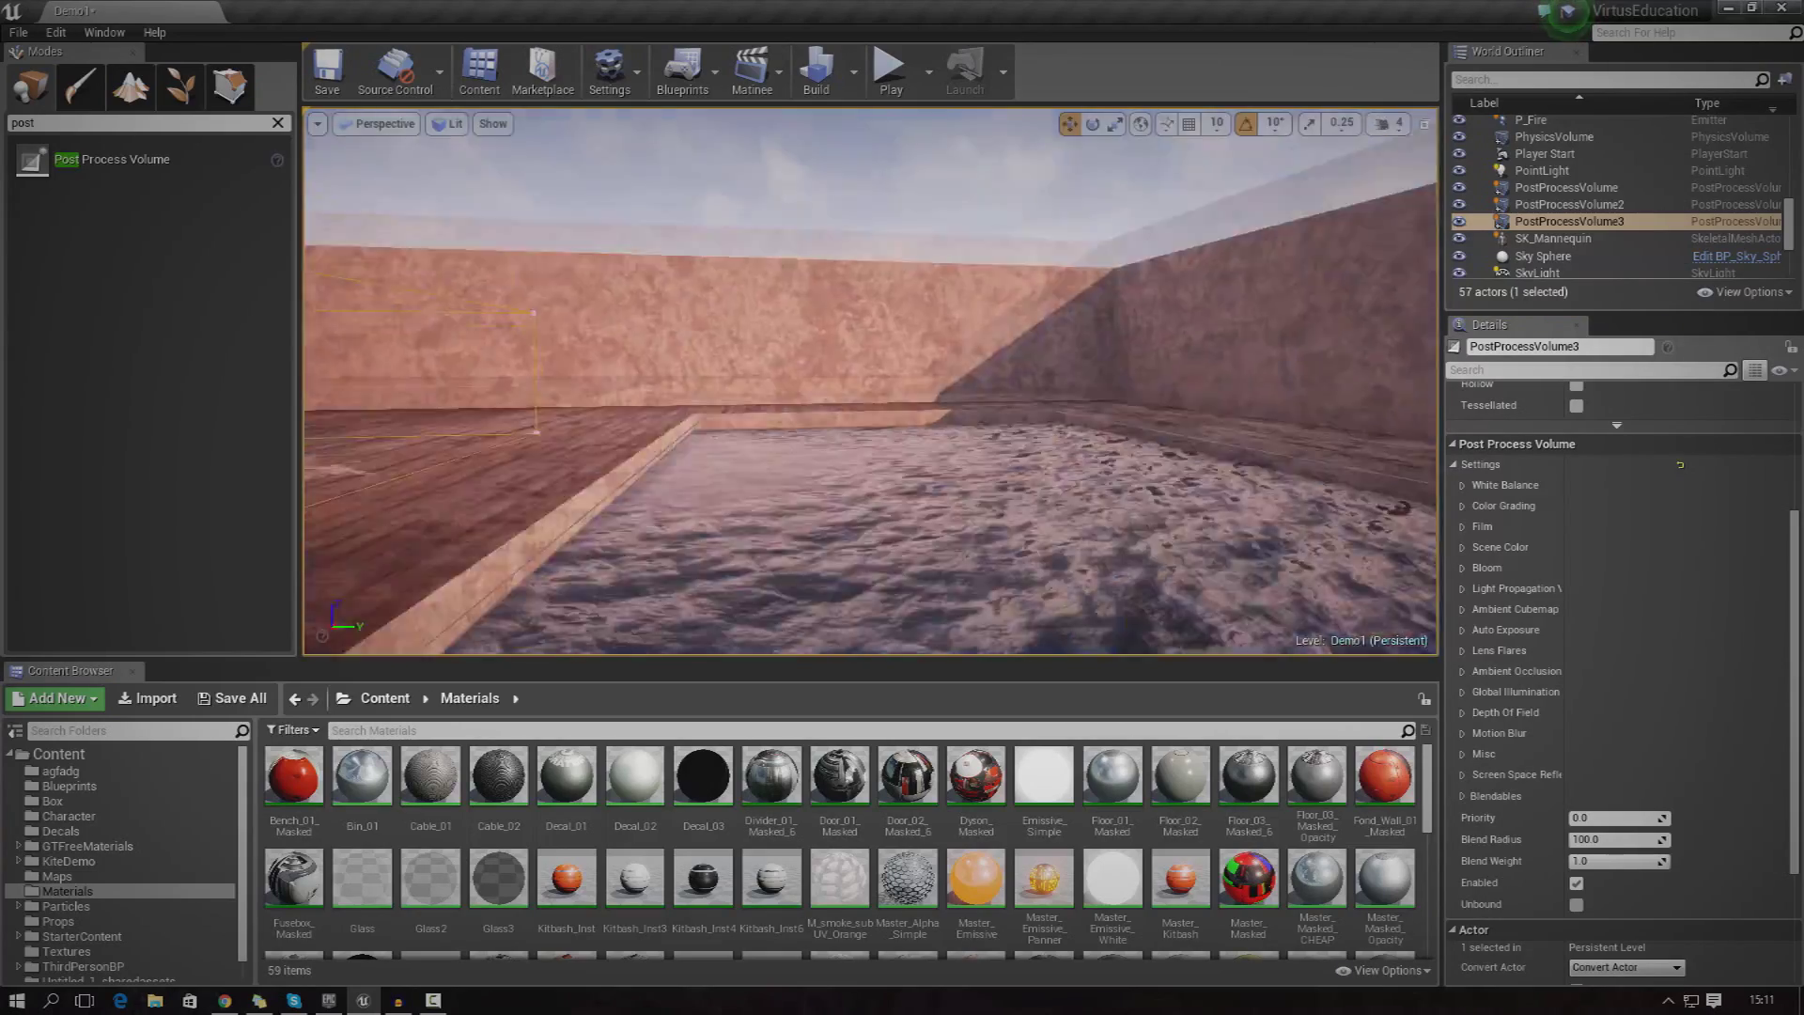
{"action": "right_click_drag", "start_coordinate": [691, 387], "coordinate": [959, 490]}
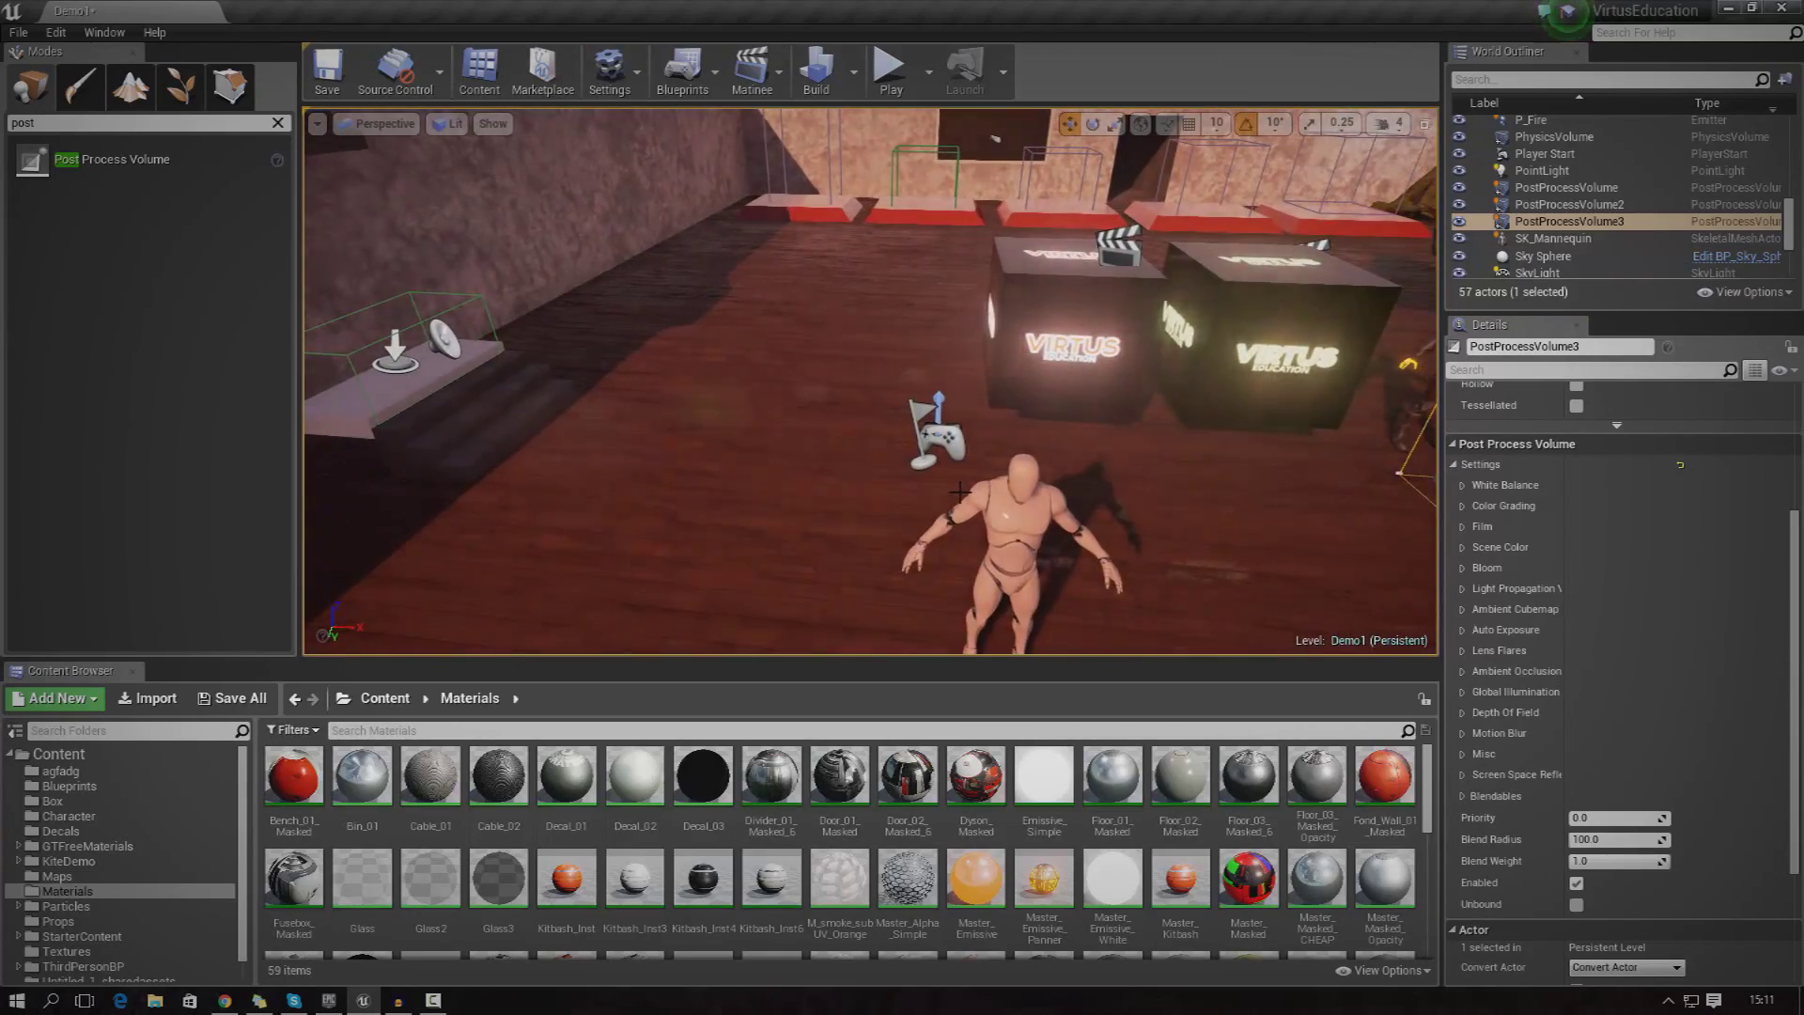